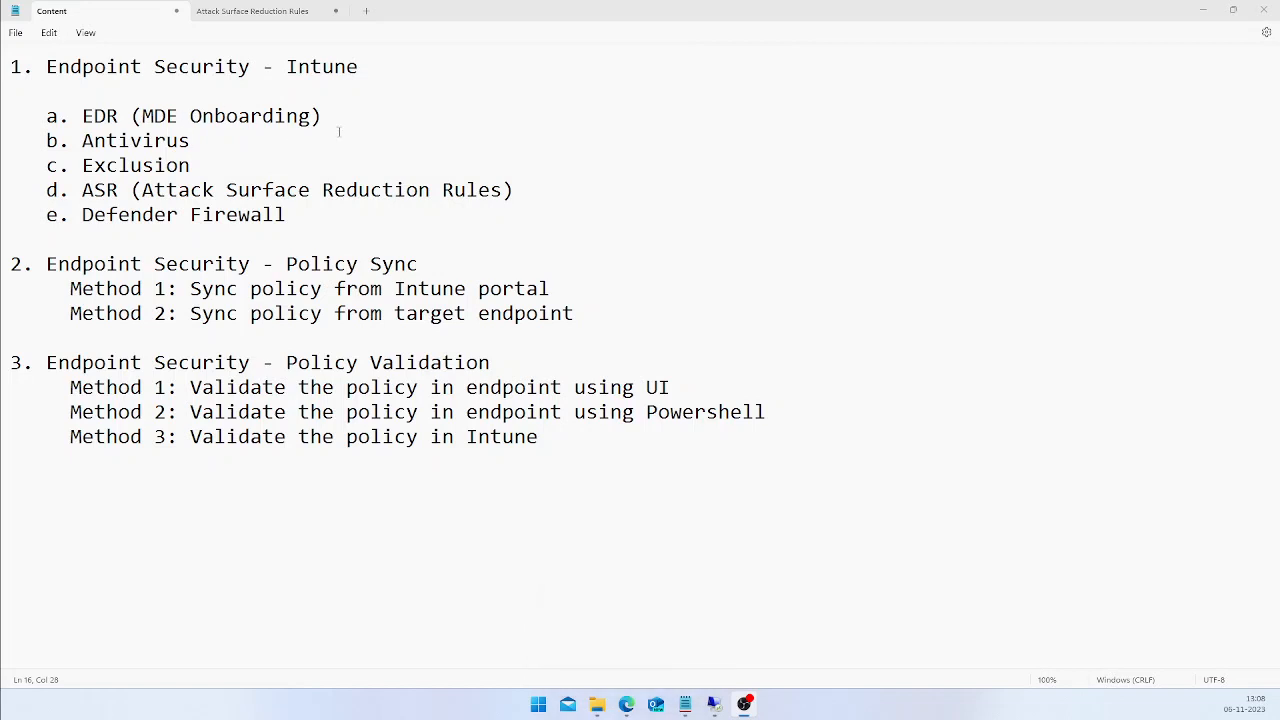
Switch to the Intune admin center in Edge and open the Endpoint detection and response policies under Endpoint security
drag(340, 120, 81, 116)
click(626, 704)
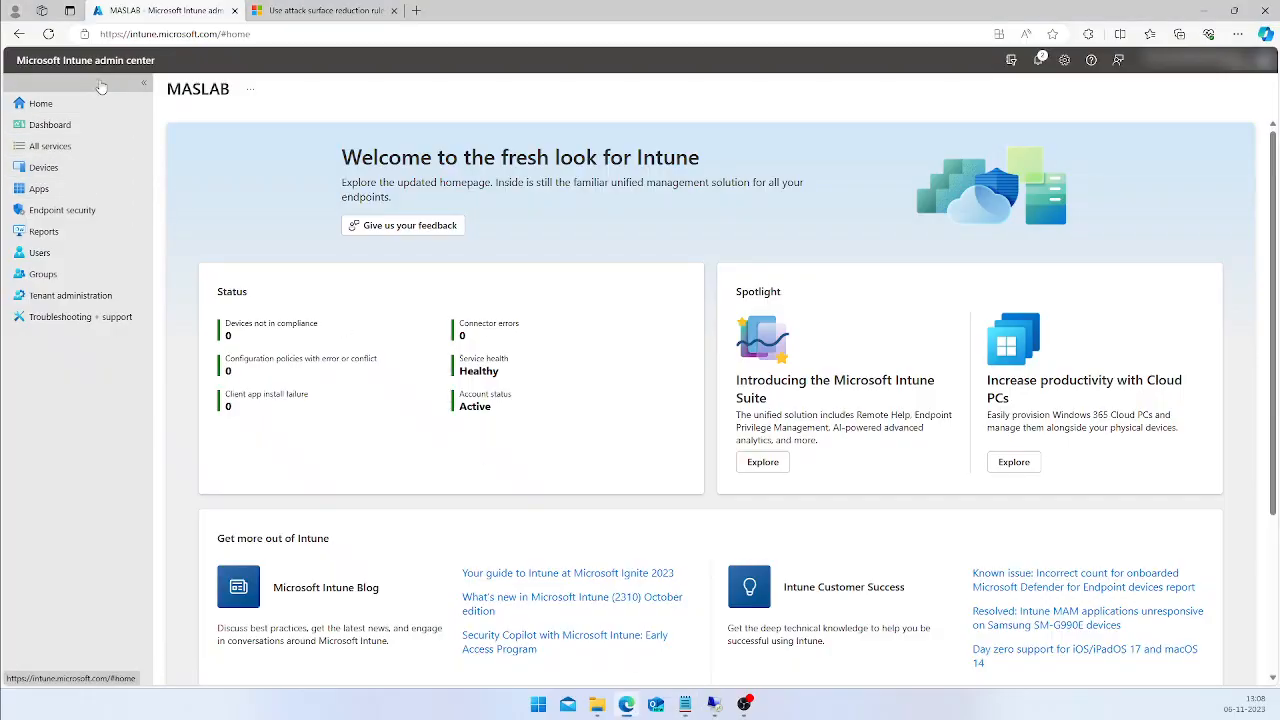
click(77, 213)
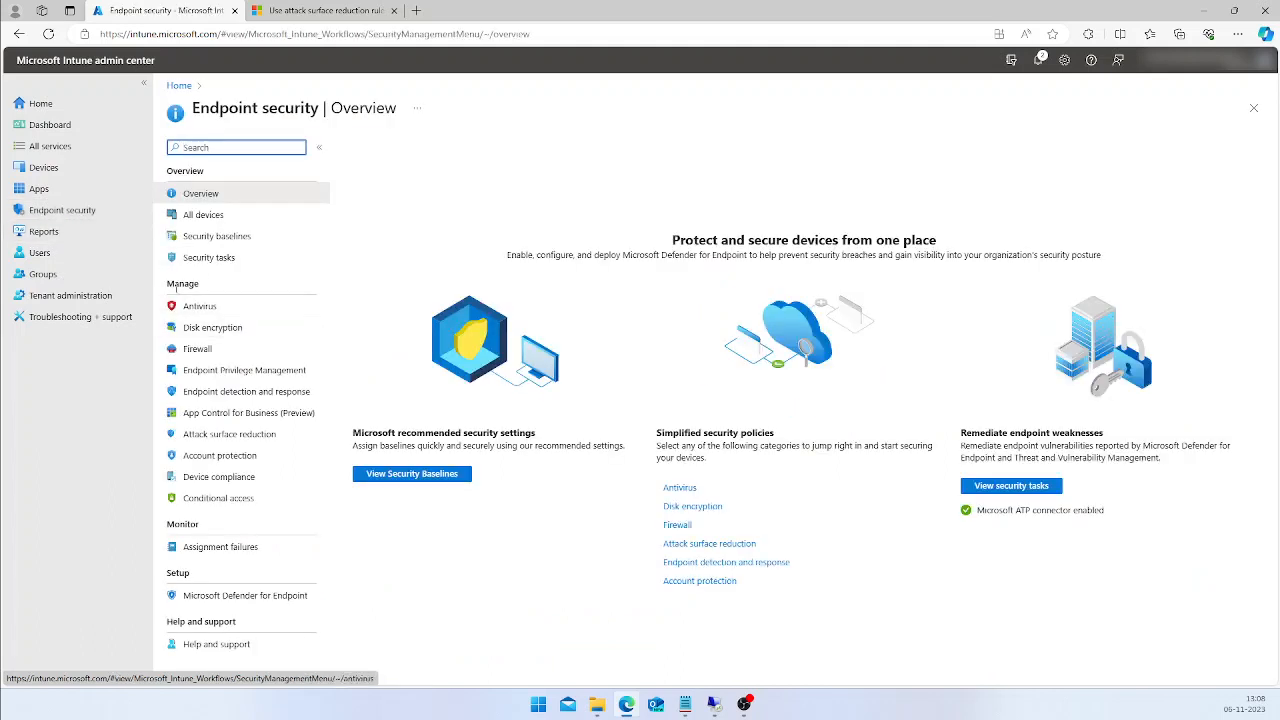
click(212, 393)
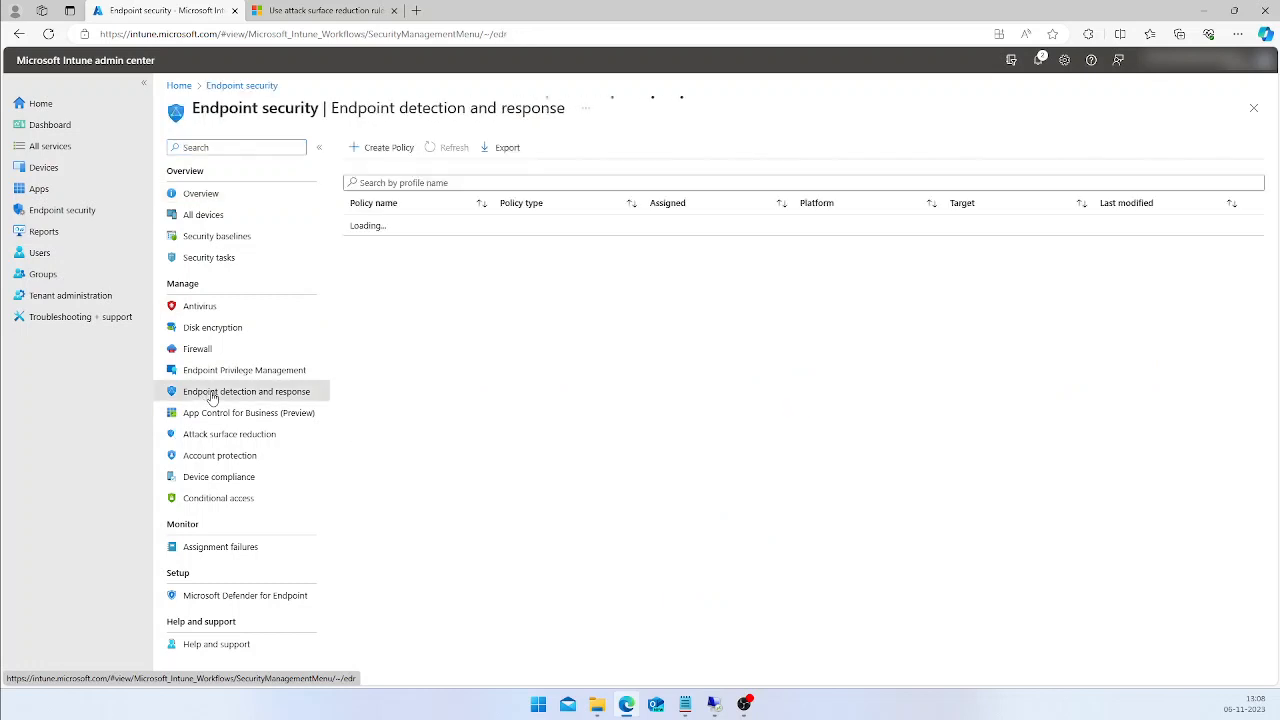
Start a new policy for Windows 10, Windows 11, and Windows Server using the Endpoint detection and response profile
click(386, 152)
click(943, 166)
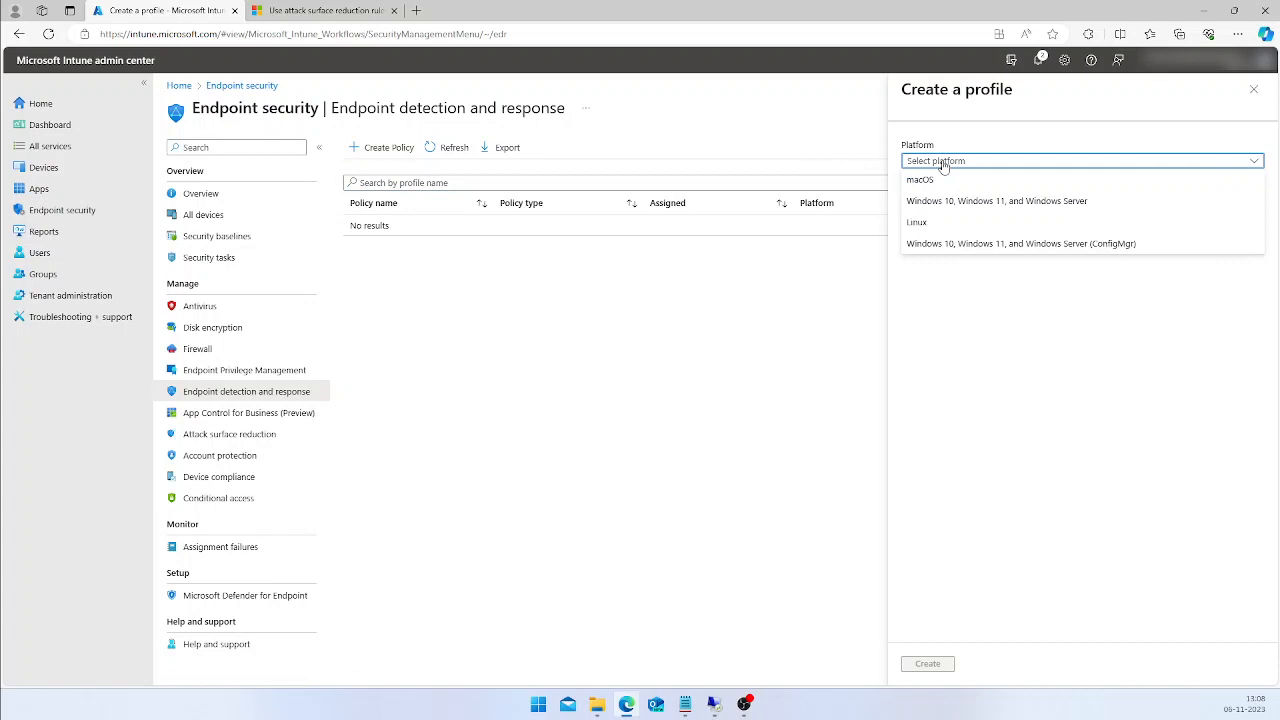
click(1012, 203)
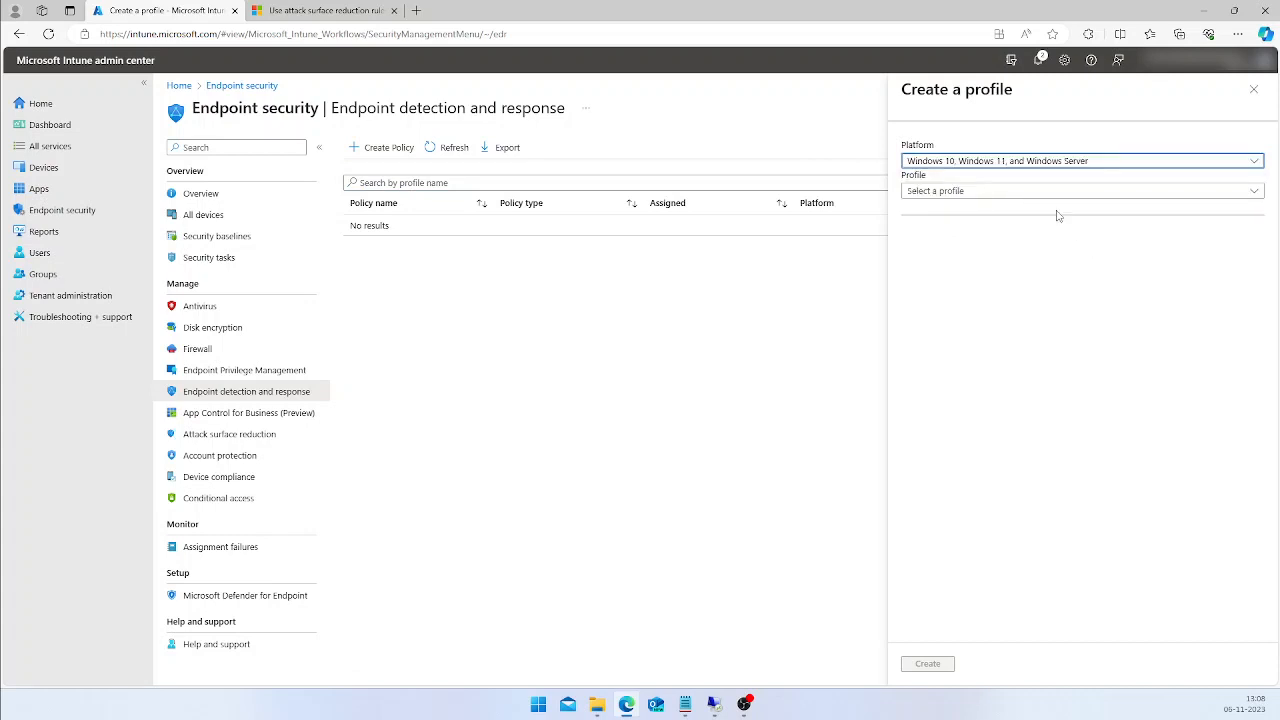
click(997, 192)
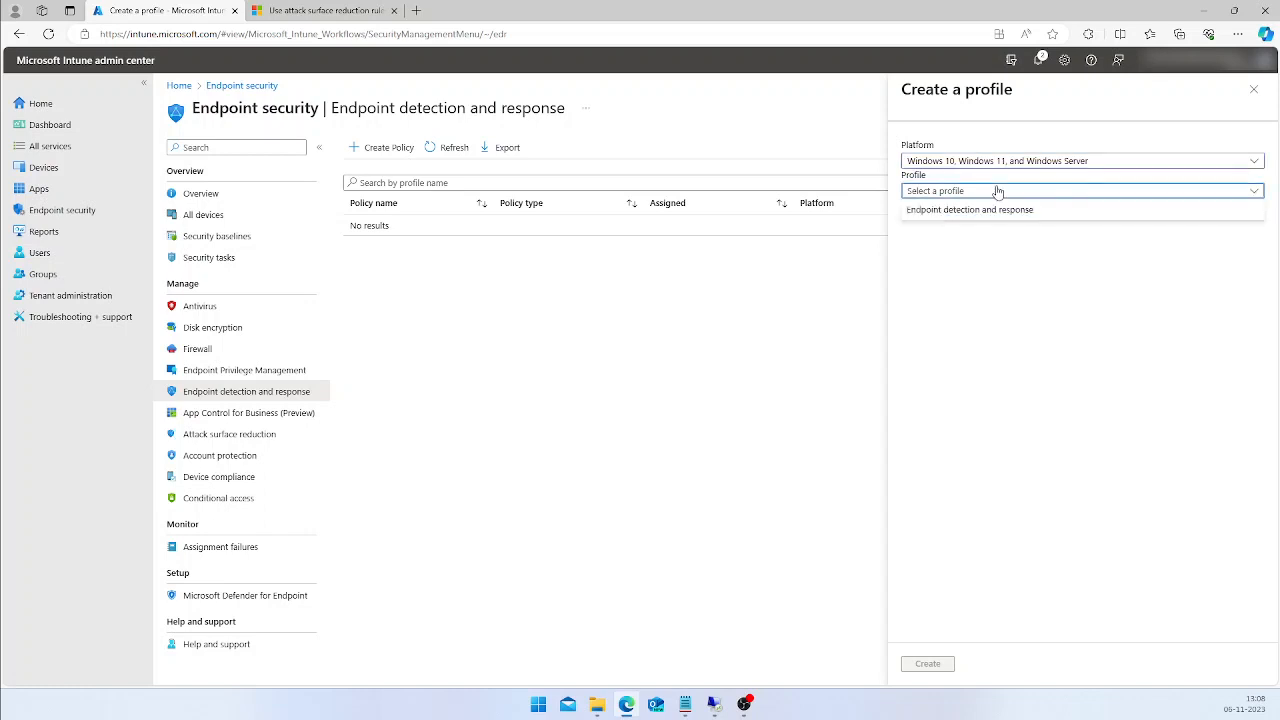
click(1005, 209)
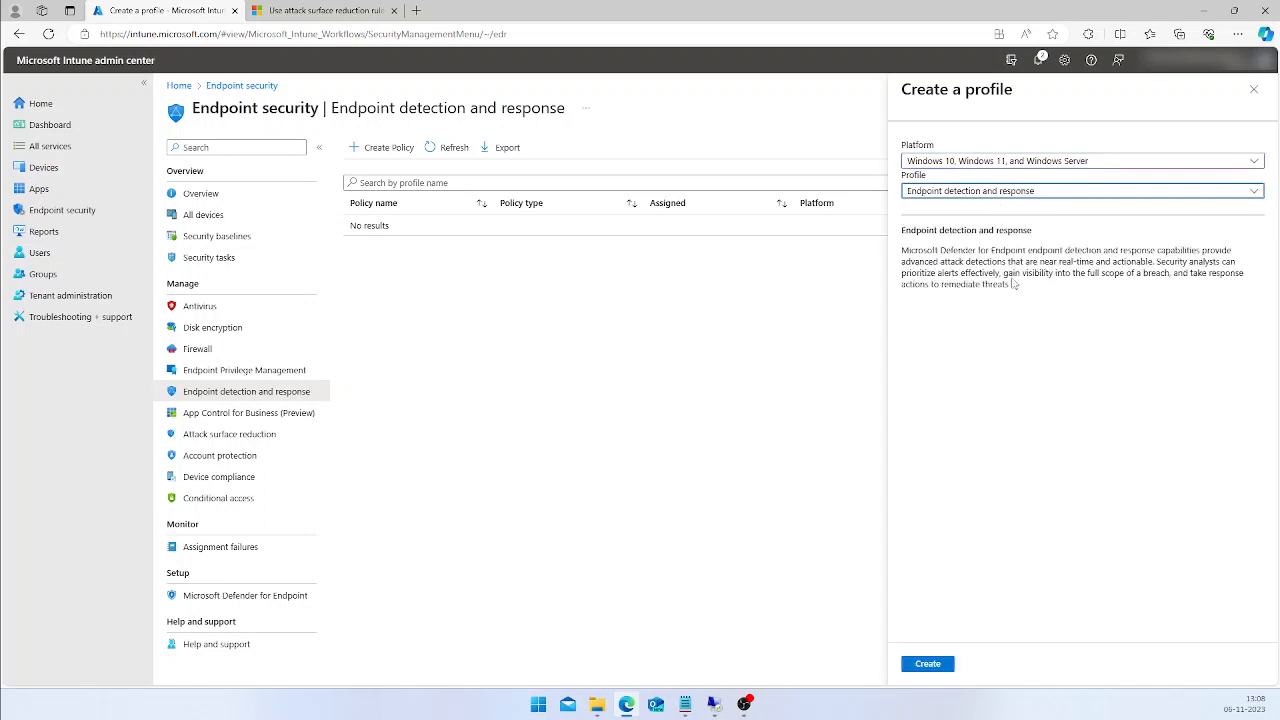
click(938, 665)
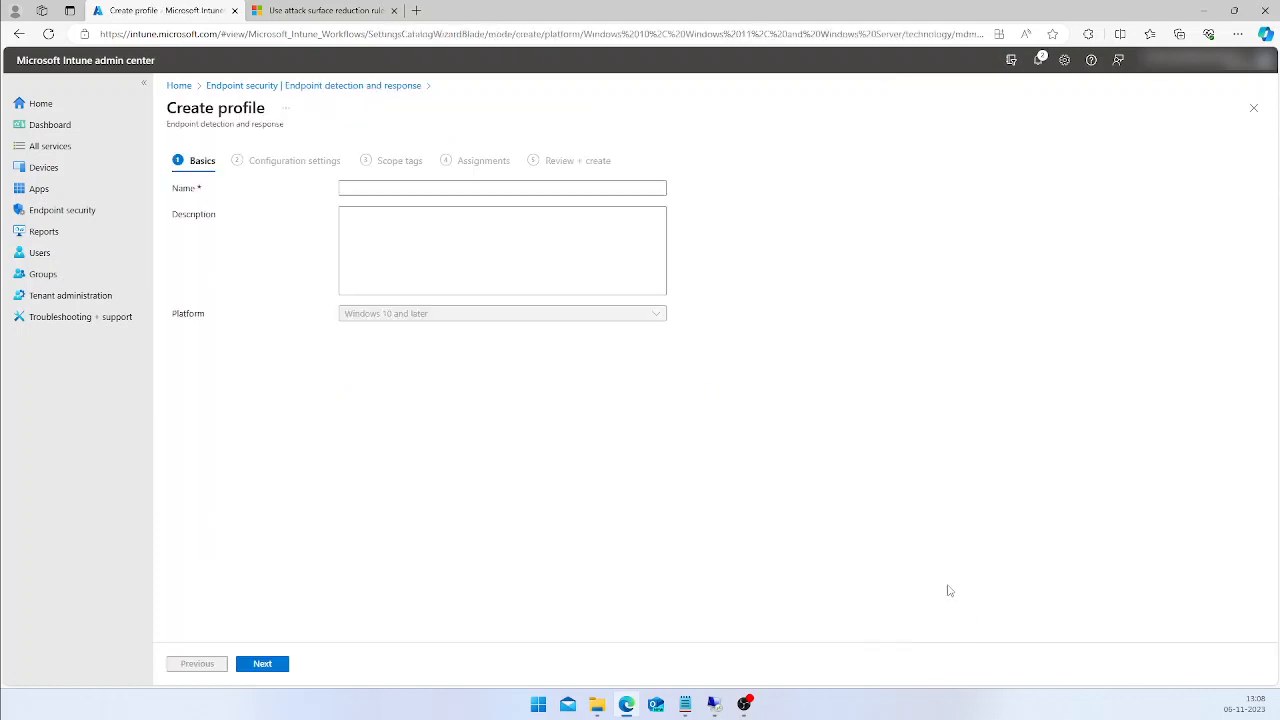
Name the new profile EDR and proceed to its configuration settings
click(405, 191)
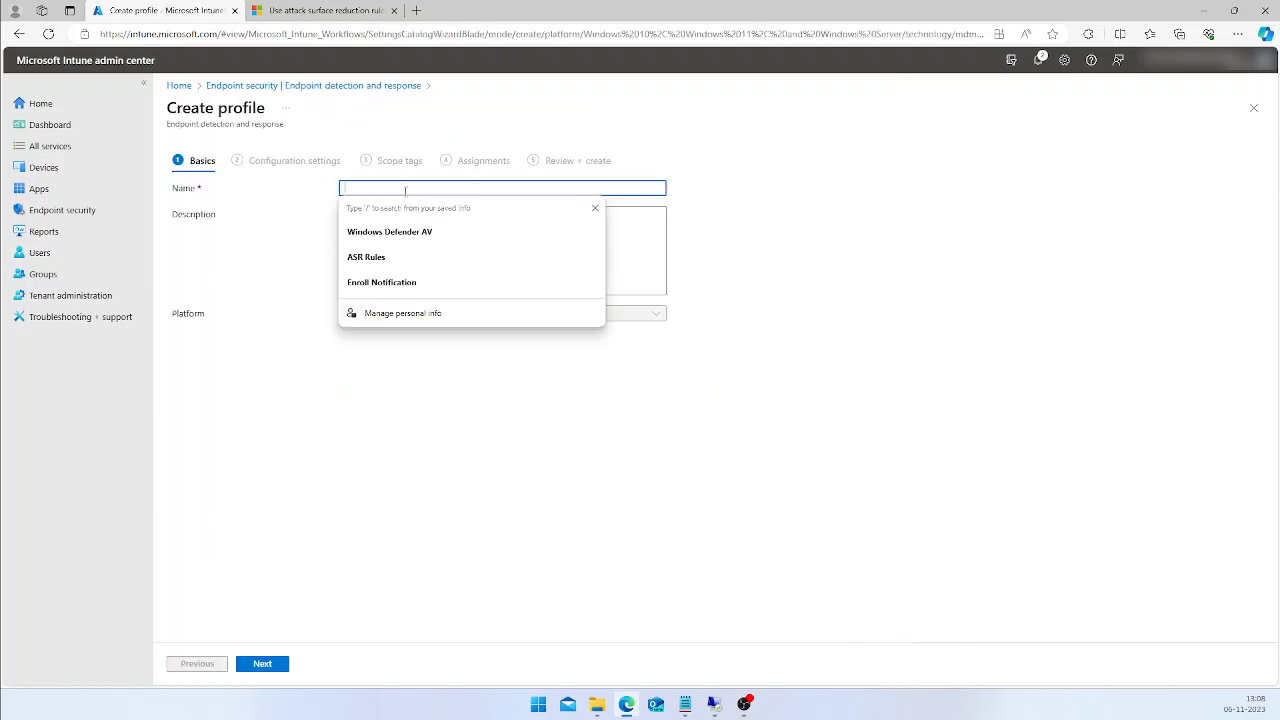
text(EDR)
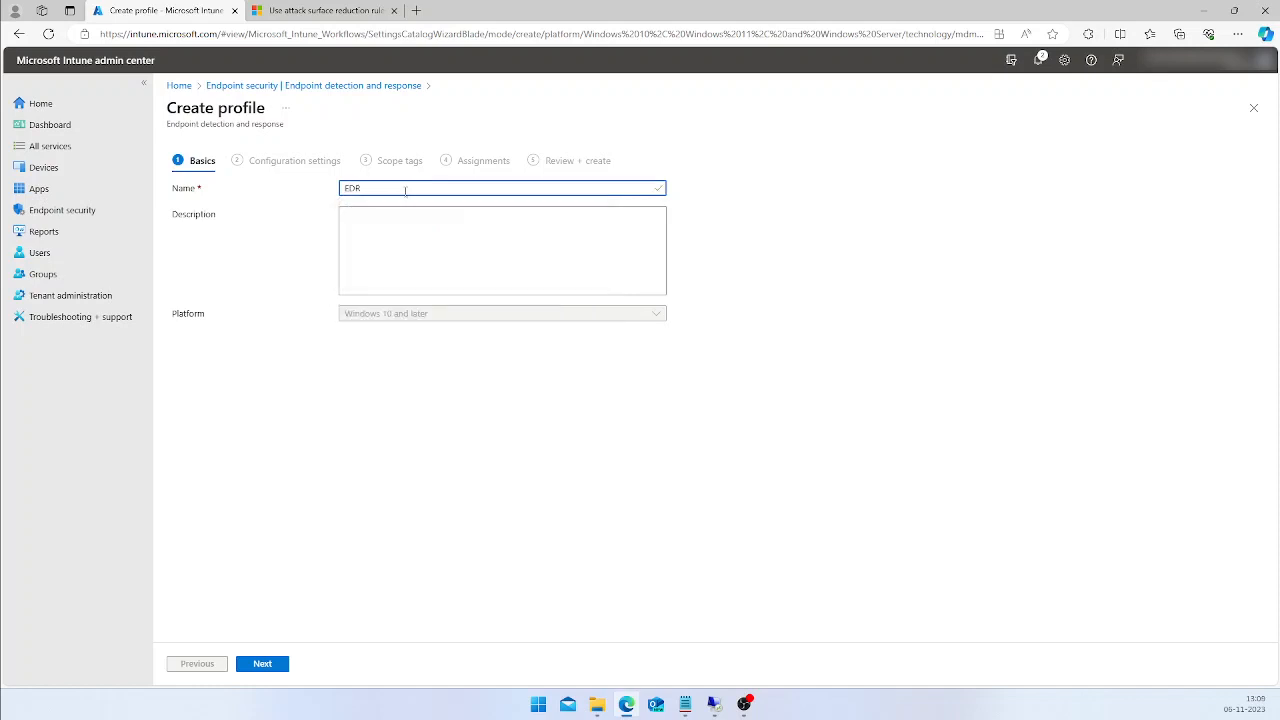
click(260, 664)
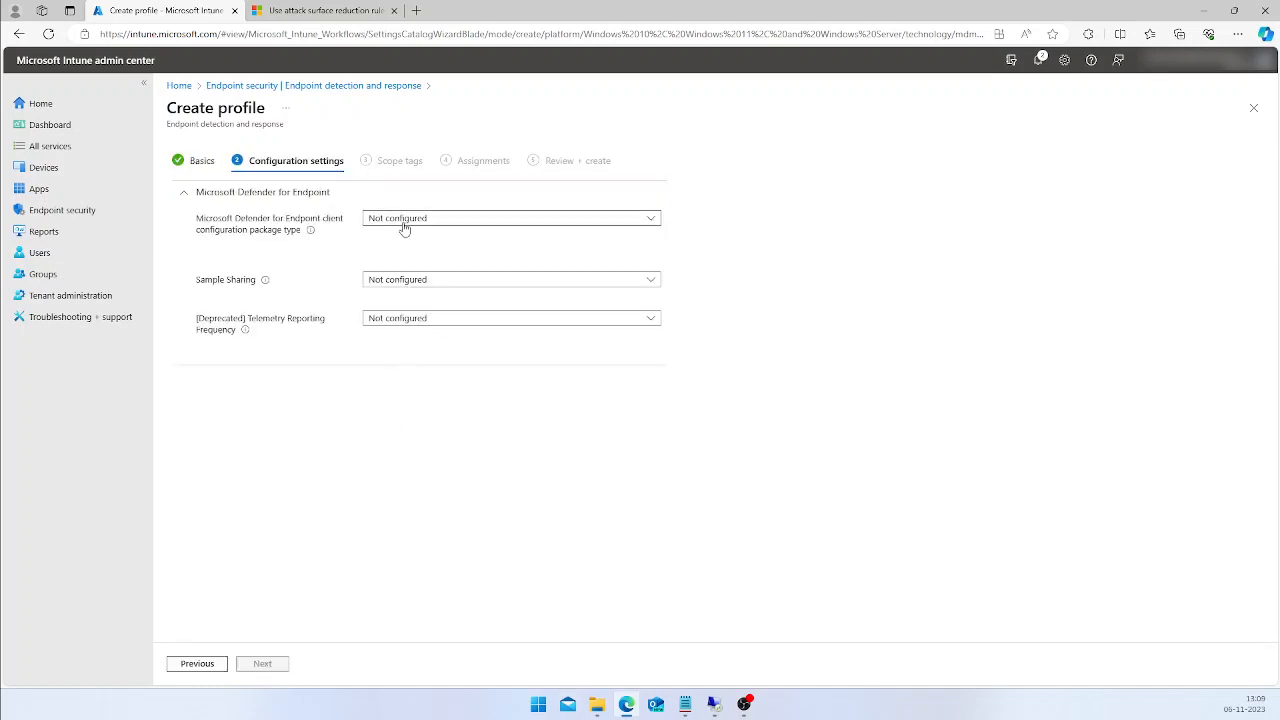
Set the Defender for Endpoint client configuration package type to Auto from connector and Sample Sharing to All, then continue
click(389, 221)
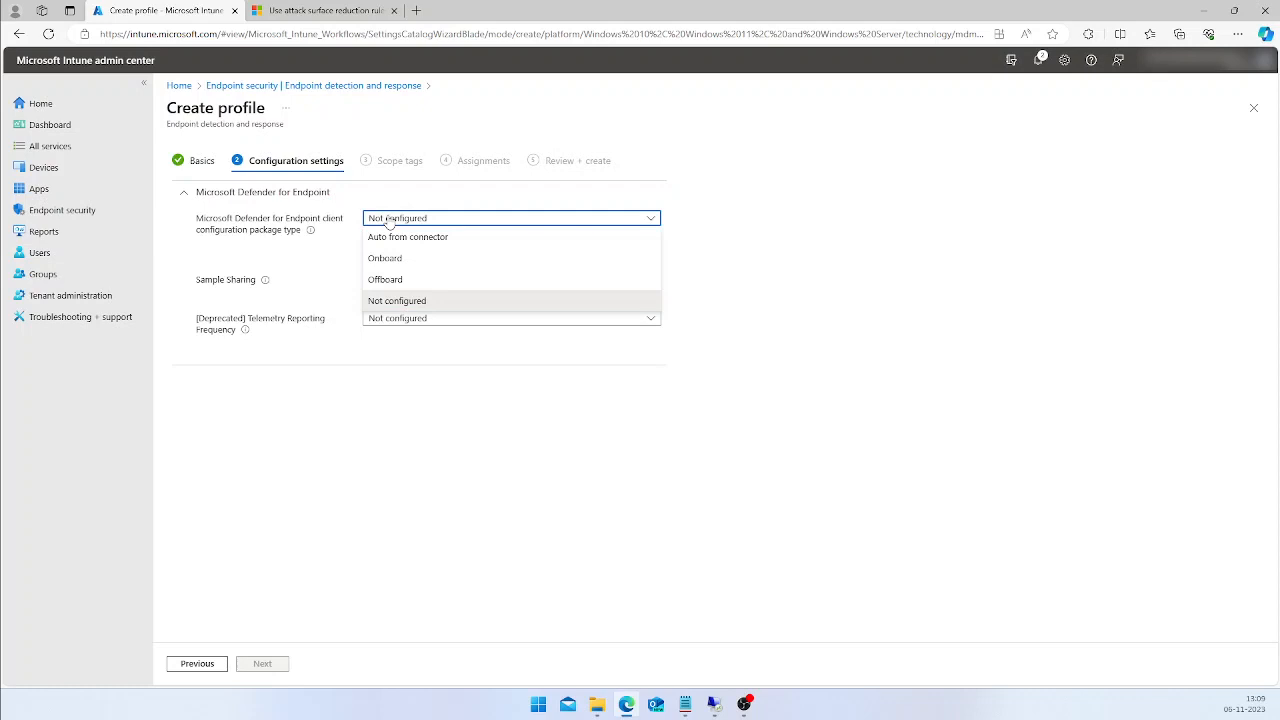
click(456, 238)
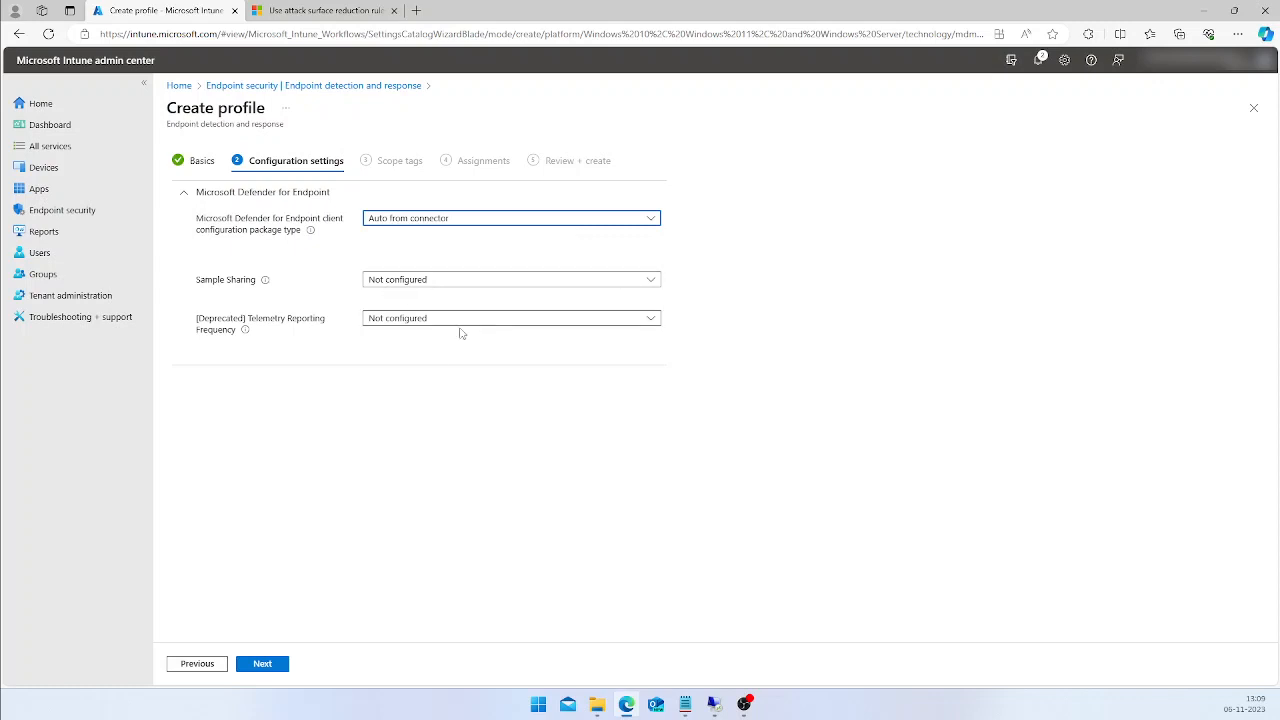
click(386, 283)
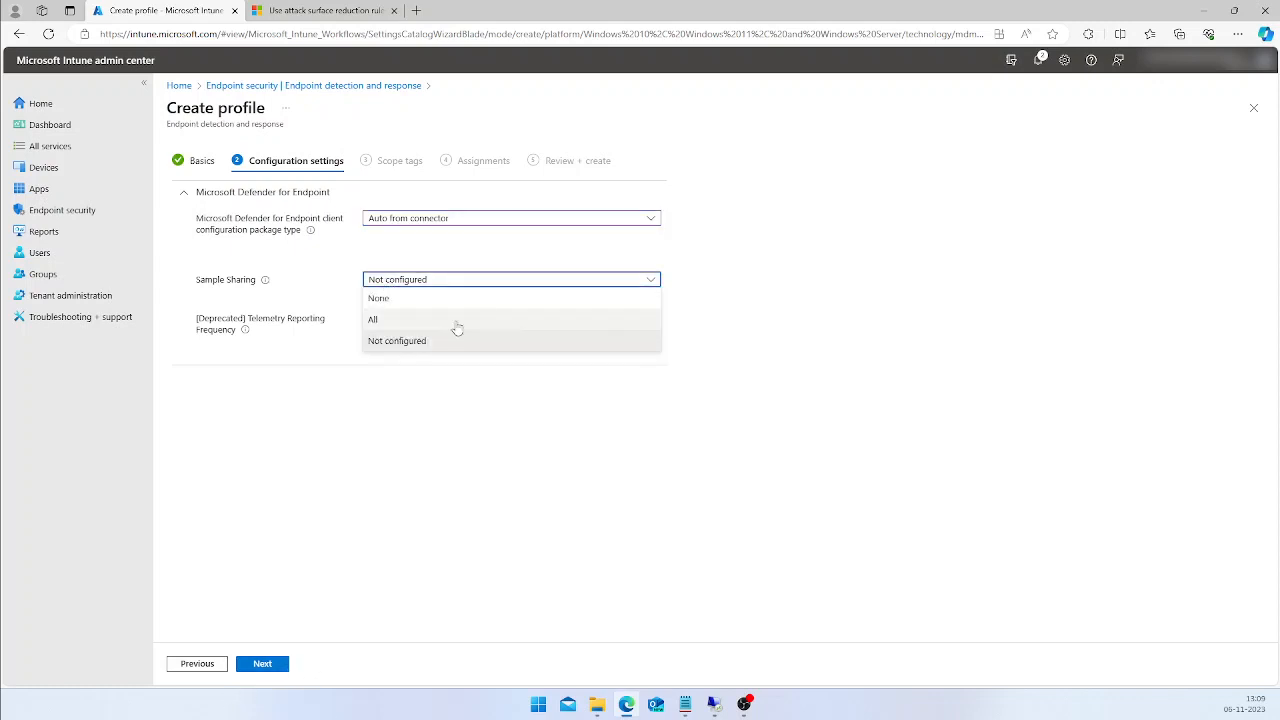
click(457, 322)
click(268, 668)
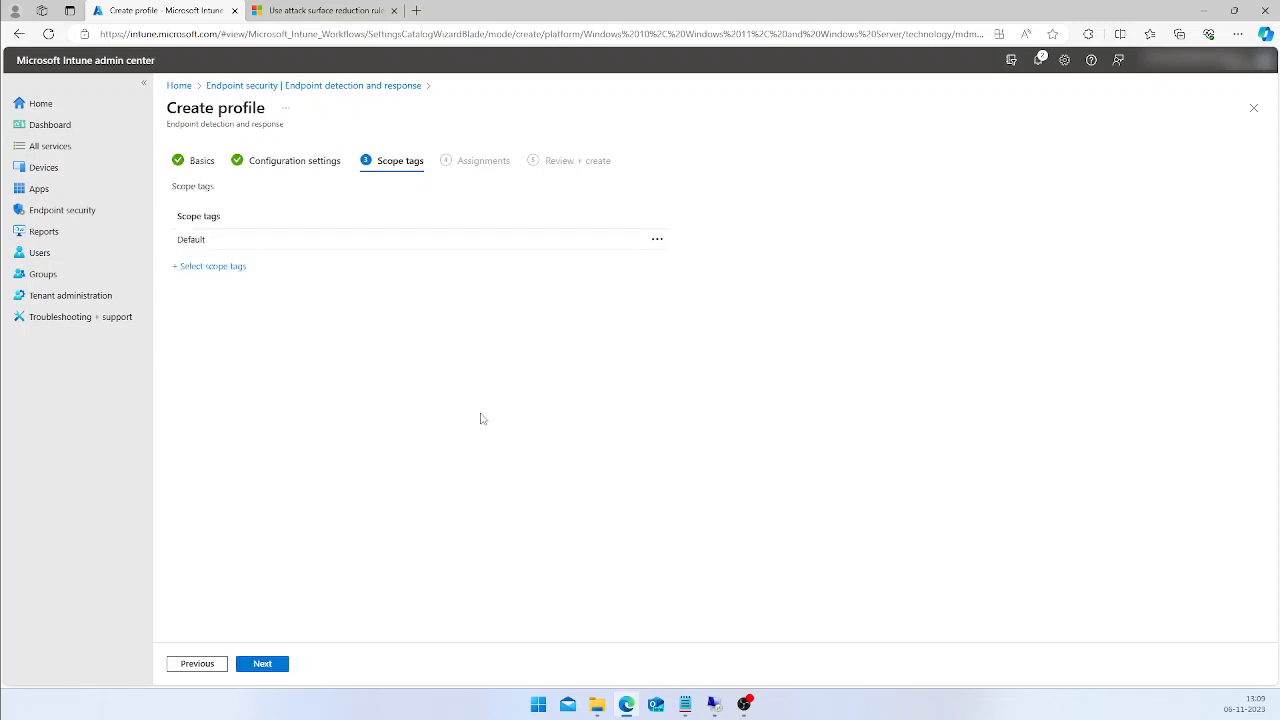
Keep the Default scope tag, assign the EDR profile to the Windows11 group and create it
click(267, 668)
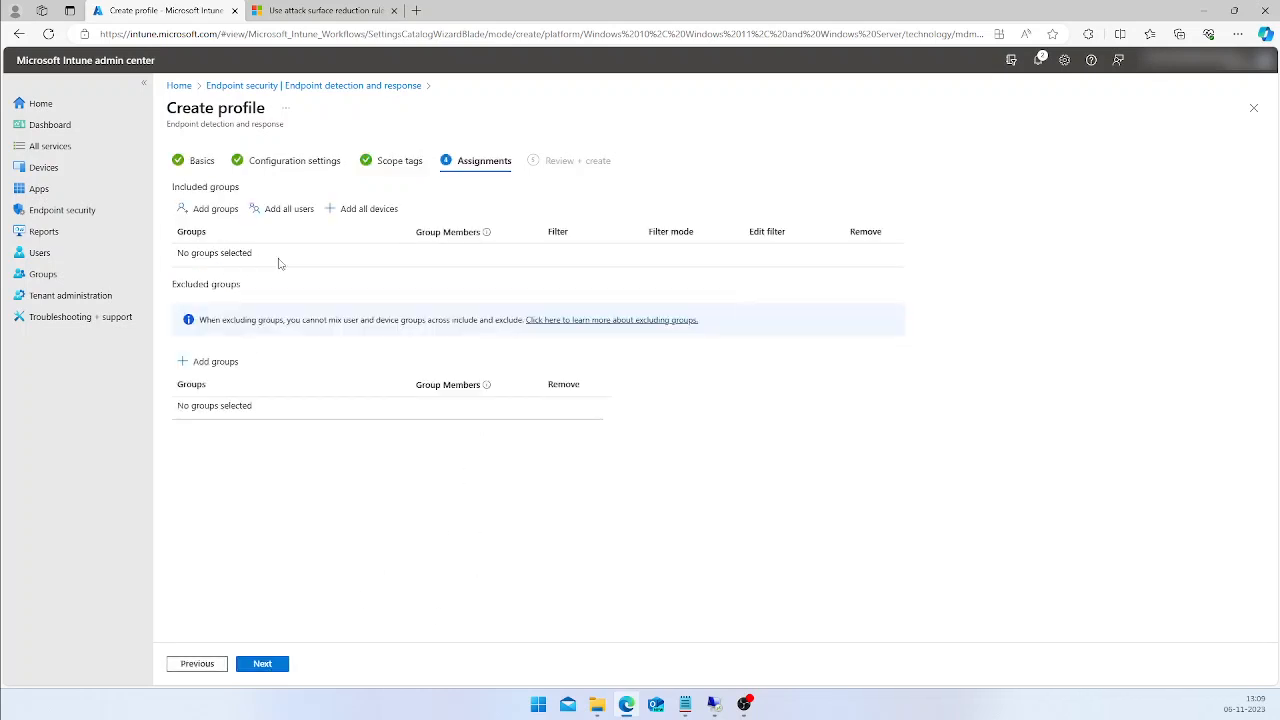
click(207, 209)
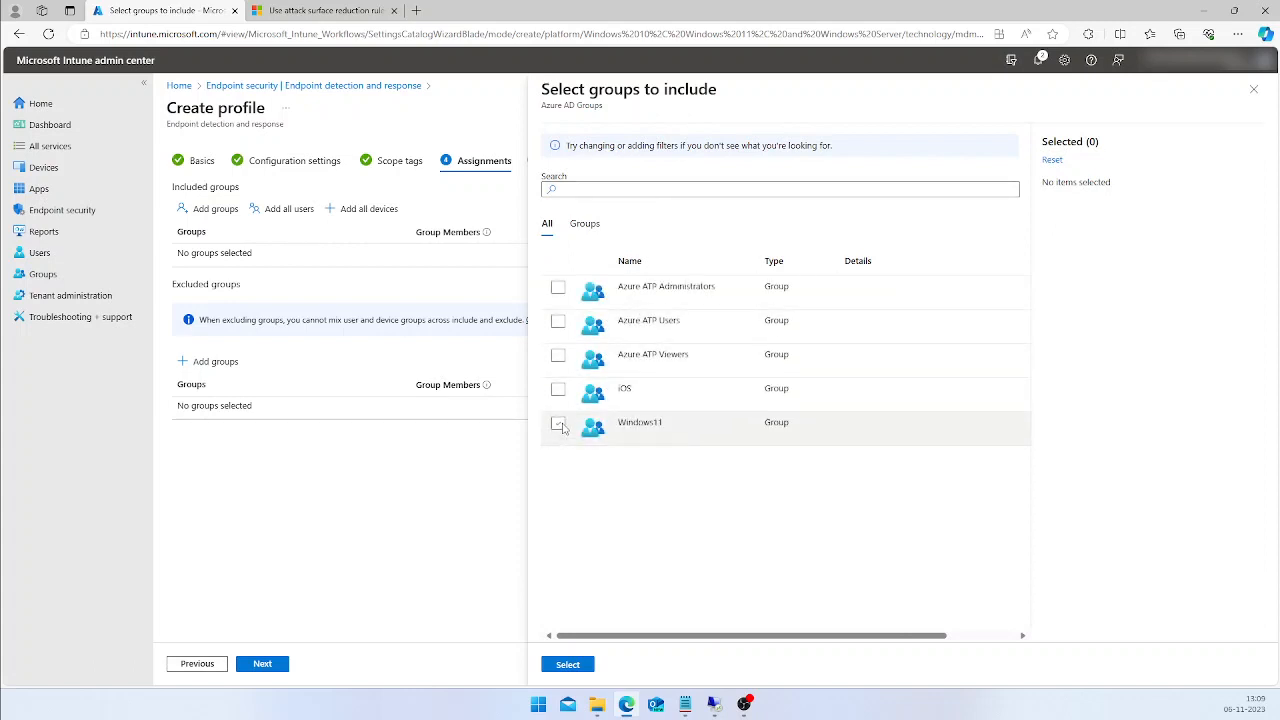
click(558, 424)
click(567, 664)
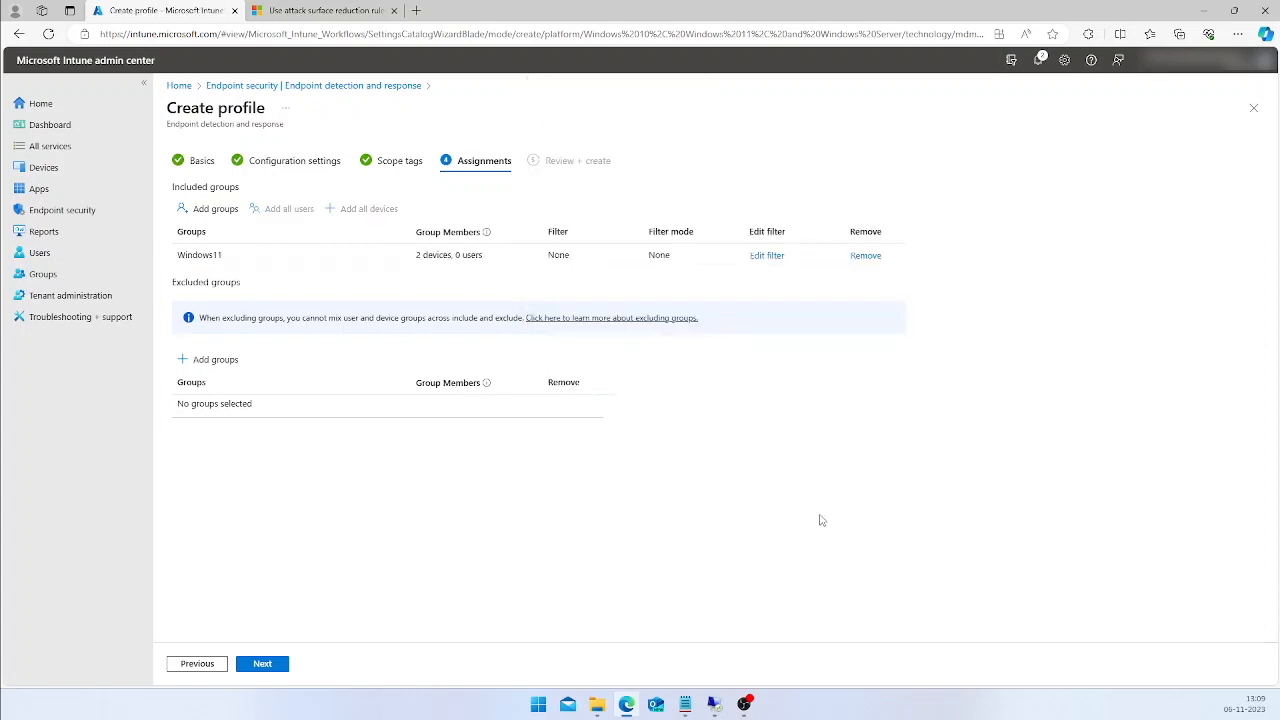
click(262, 664)
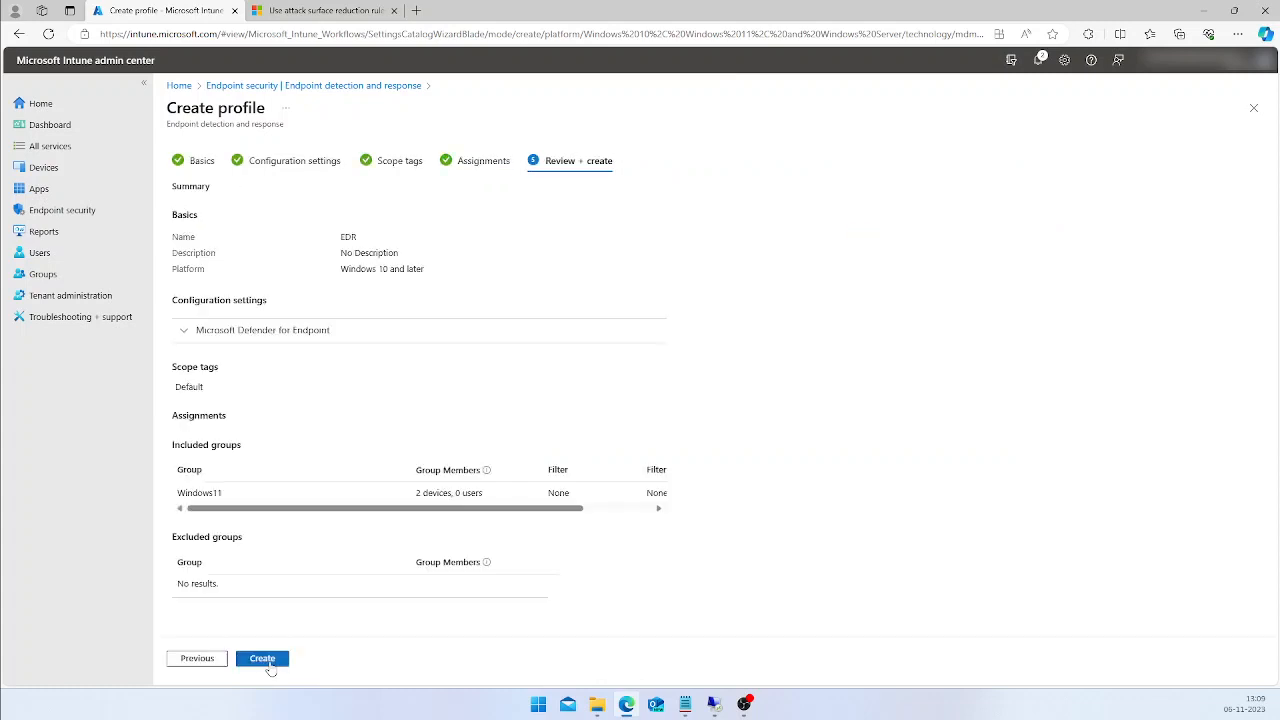
click(263, 659)
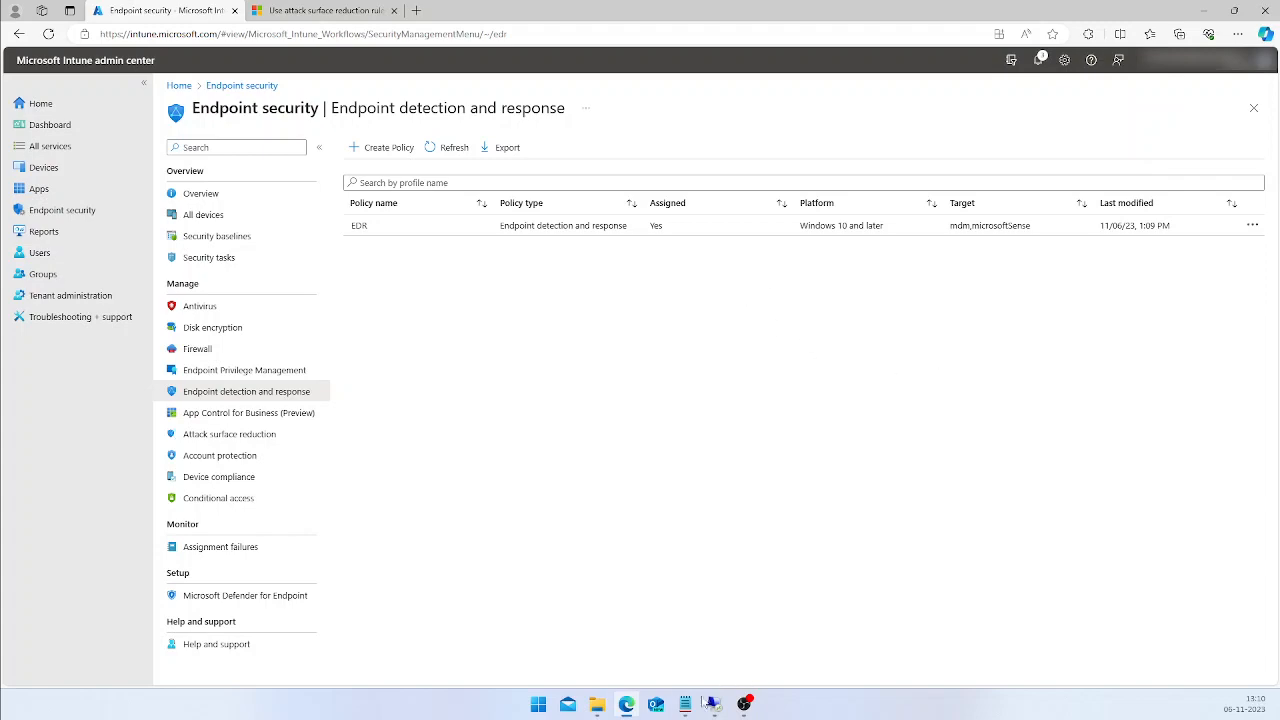
Switch to the Notepad outline and highlight the Antivirus item under Endpoint Security - Intune
click(712, 704)
key(Down)
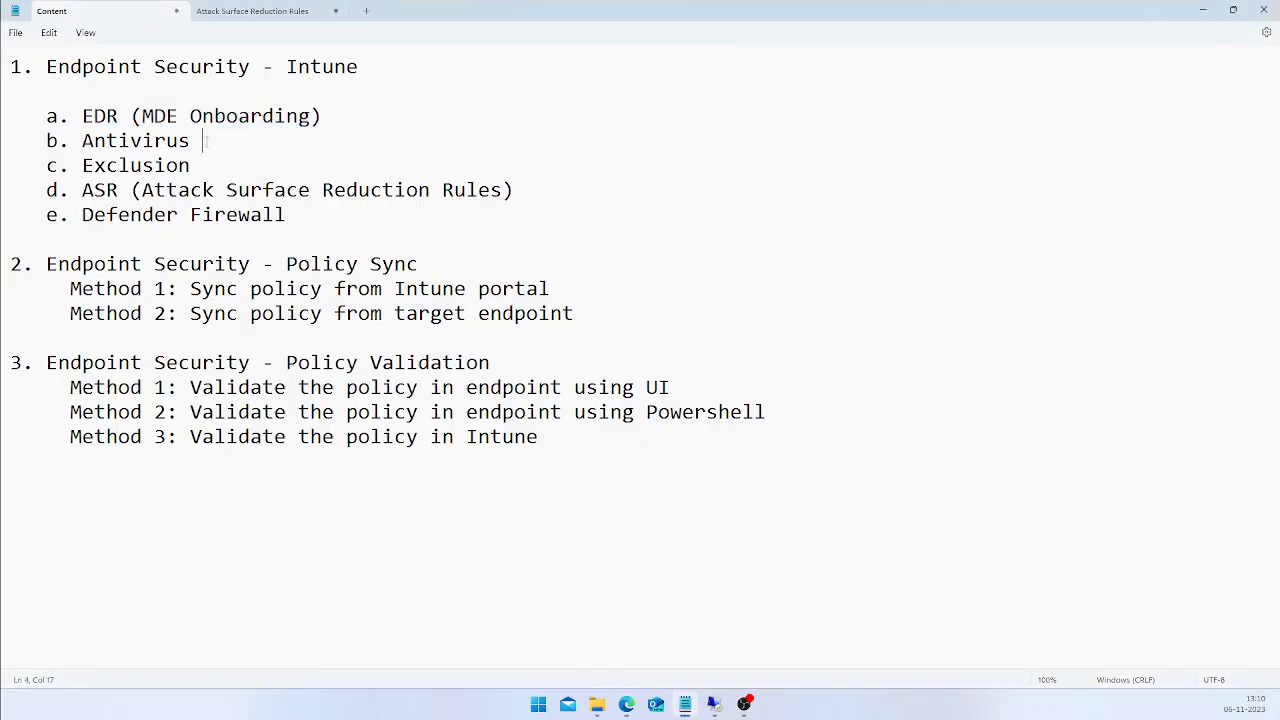
key(shift+Left)
key(shift+Left)
key(shift+Left)
key(shift+Left)
key(shift+Left)
key(shift+Left)
key(shift+Left)
key(shift+Left)
key(shift+Left)
key(shift+Left)
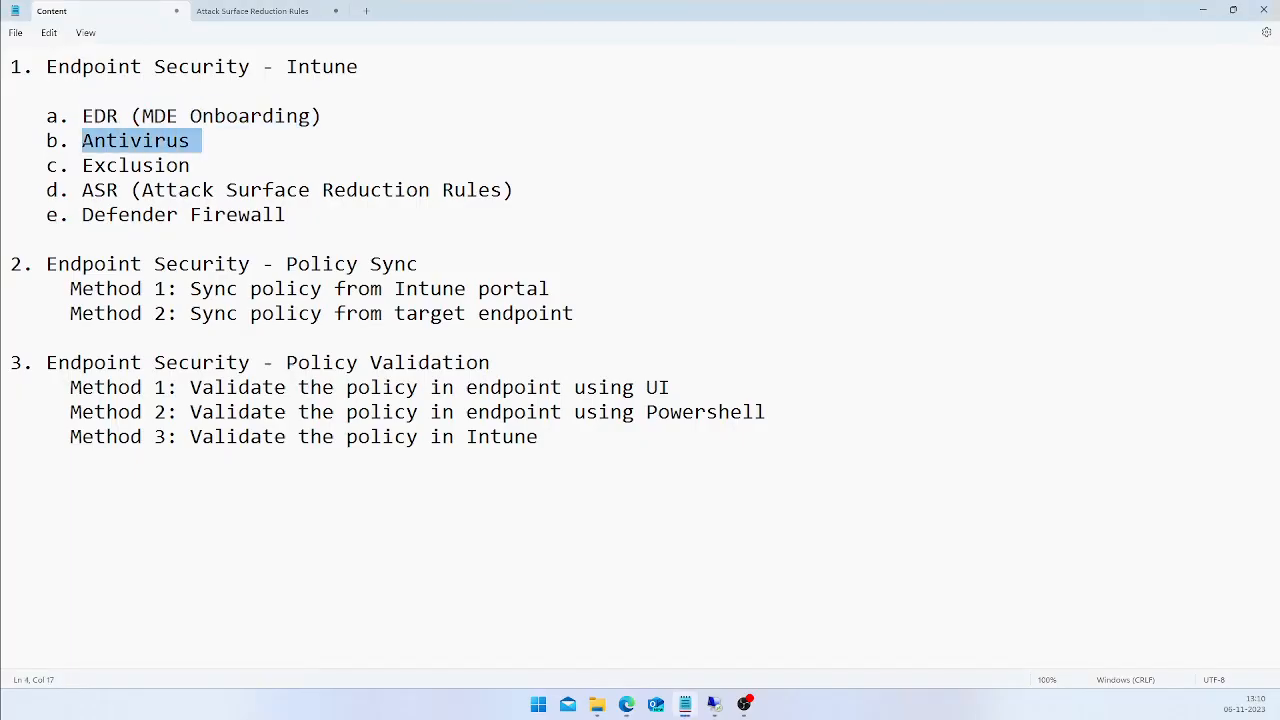
Switch back to Edge and open the Antivirus policies under Endpoint security
click(626, 704)
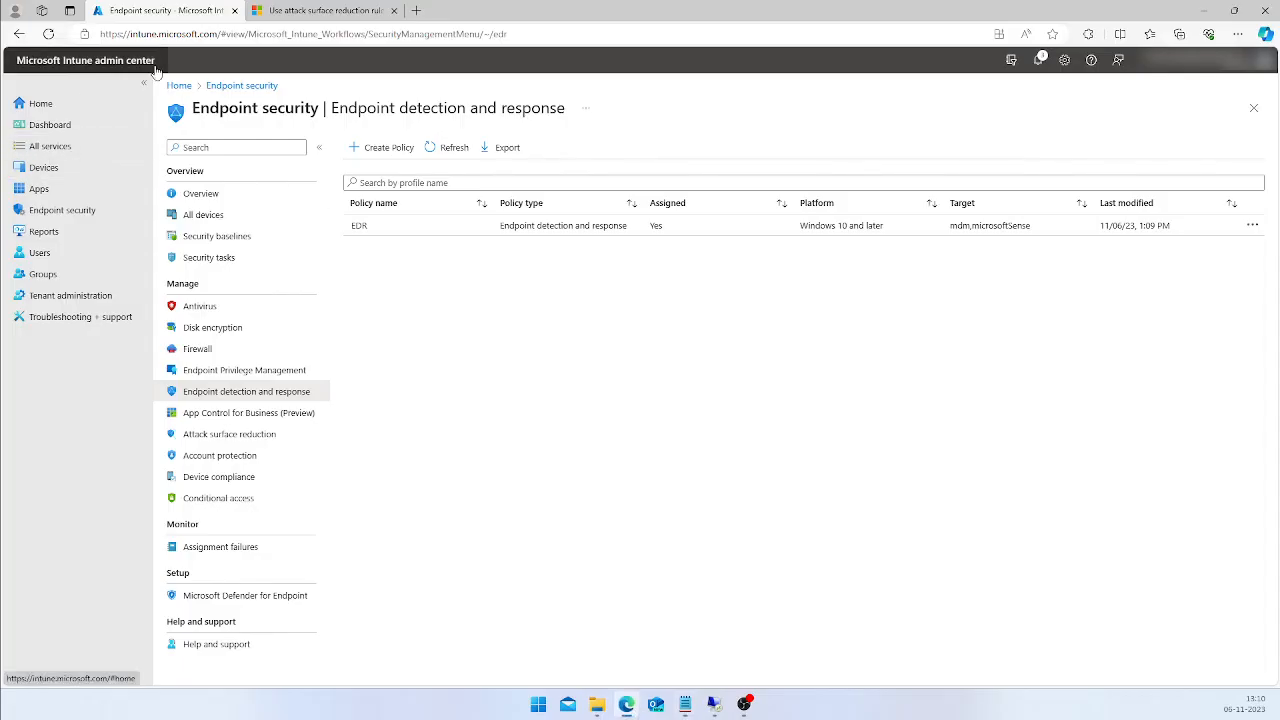
click(70, 210)
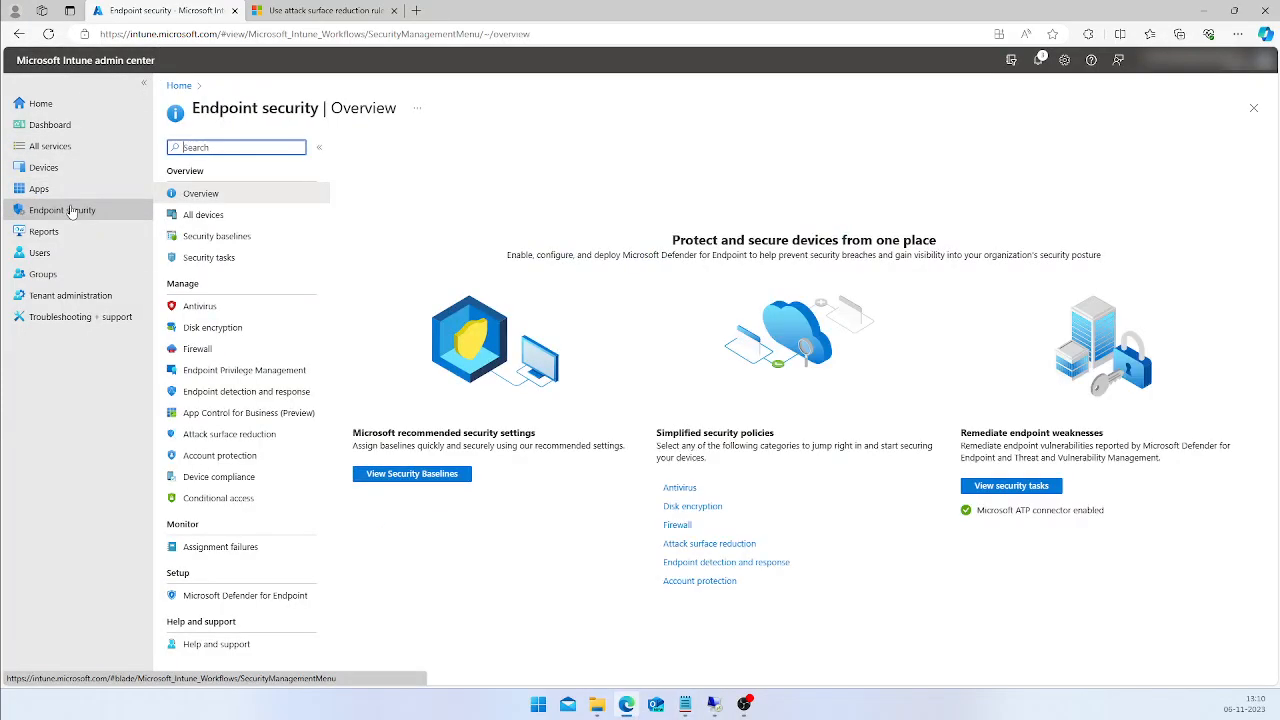
click(199, 306)
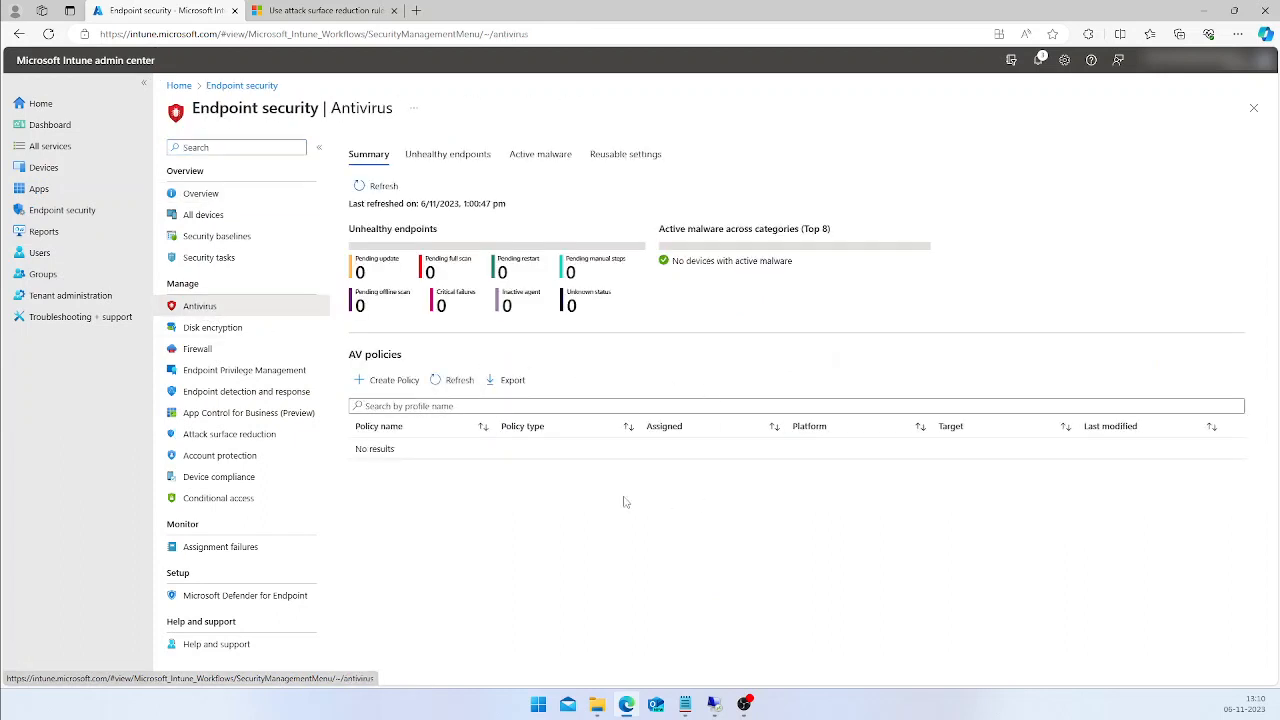
Start a new antivirus policy for Windows 10, Windows 11, and Windows Server using the Microsoft Defender Antivirus profile
click(393, 383)
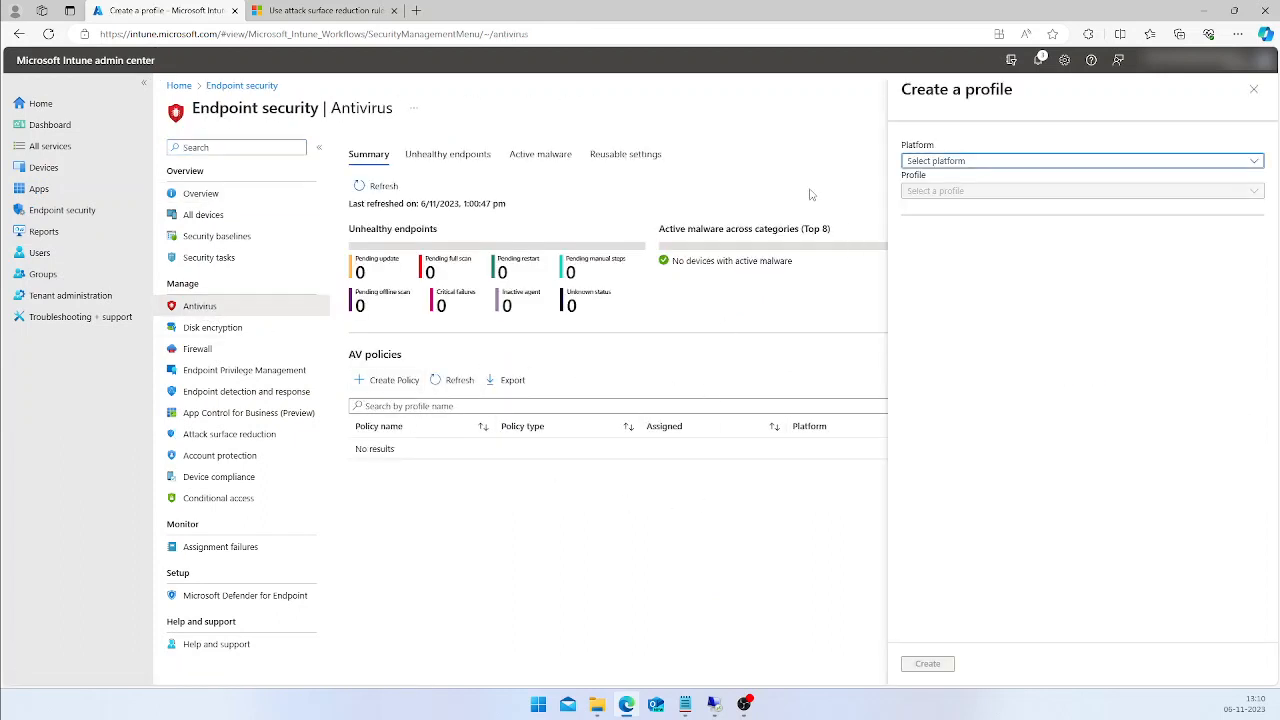
click(945, 162)
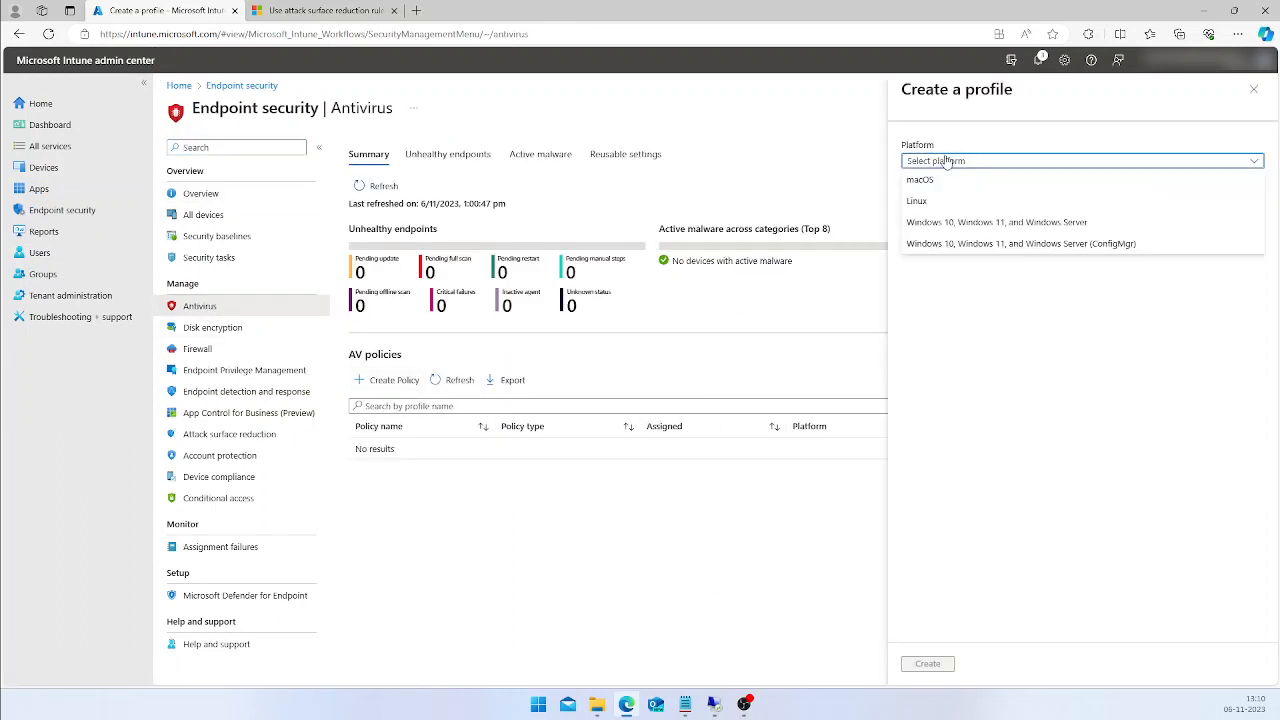
click(1035, 226)
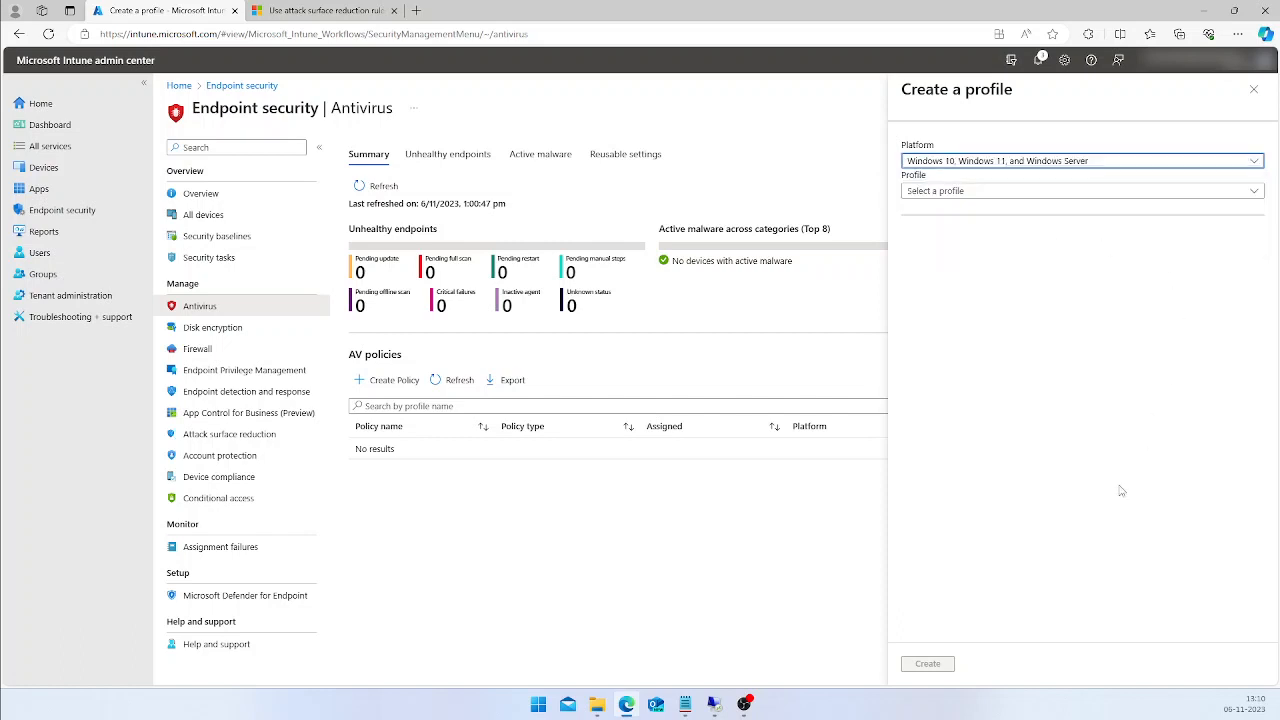
click(948, 191)
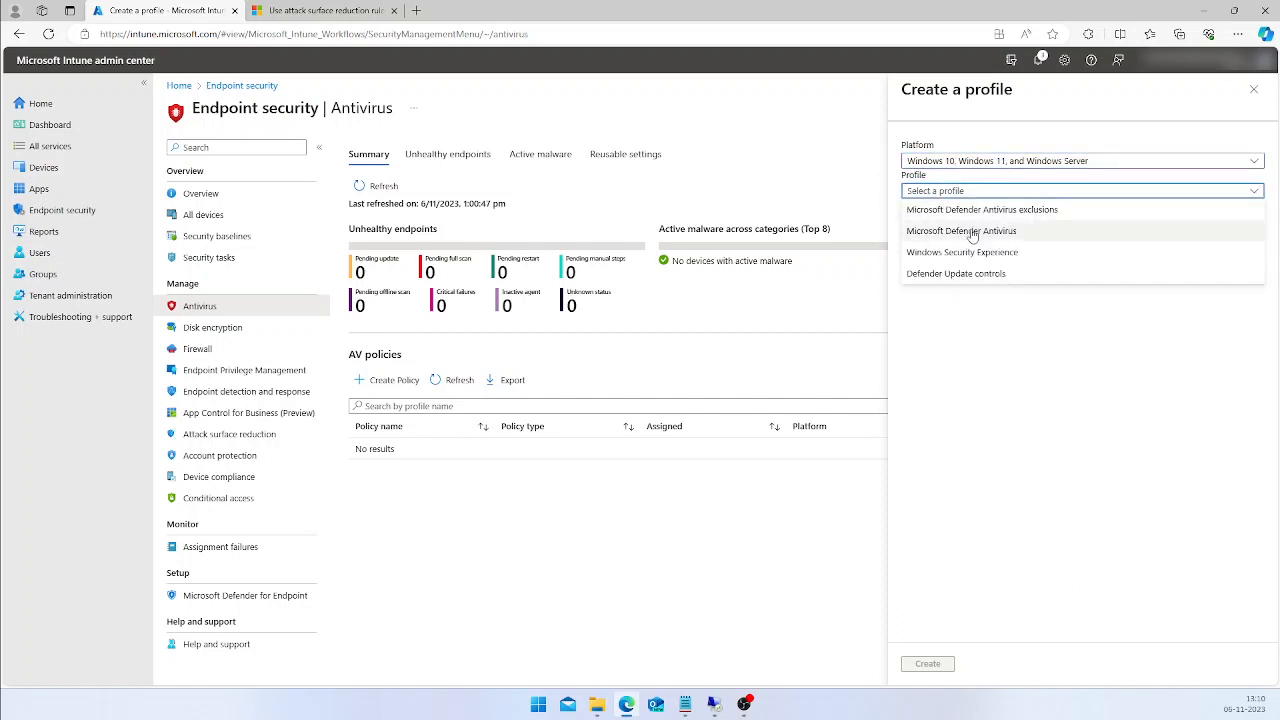
click(985, 232)
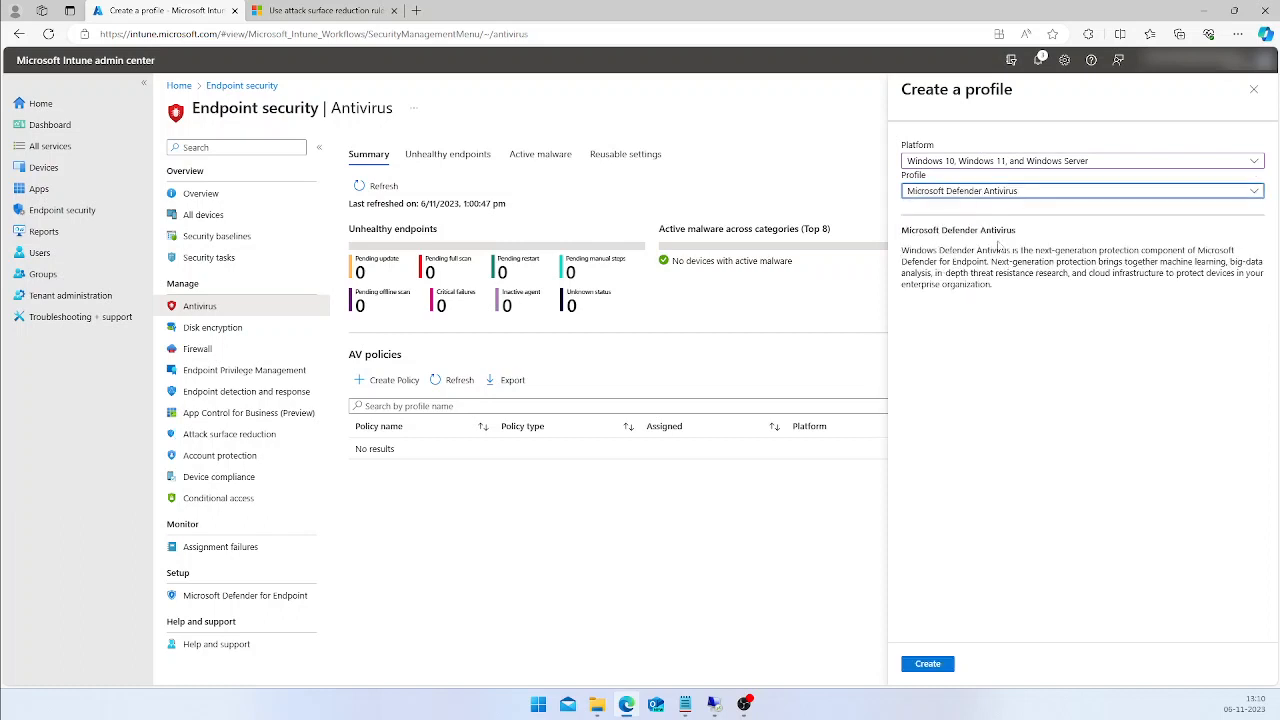
click(928, 665)
Name the antivirus profile Defender Antivirus and proceed to its configuration settings
click(478, 184)
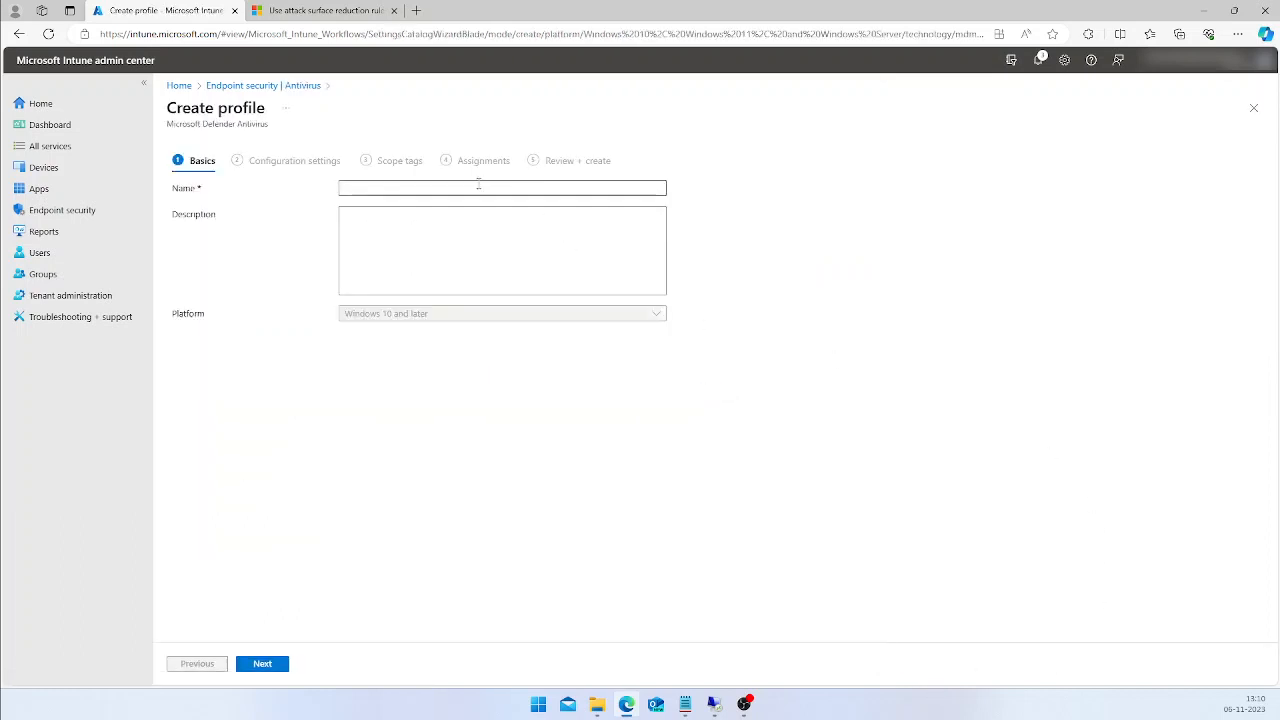
text(Defender Antivirus)
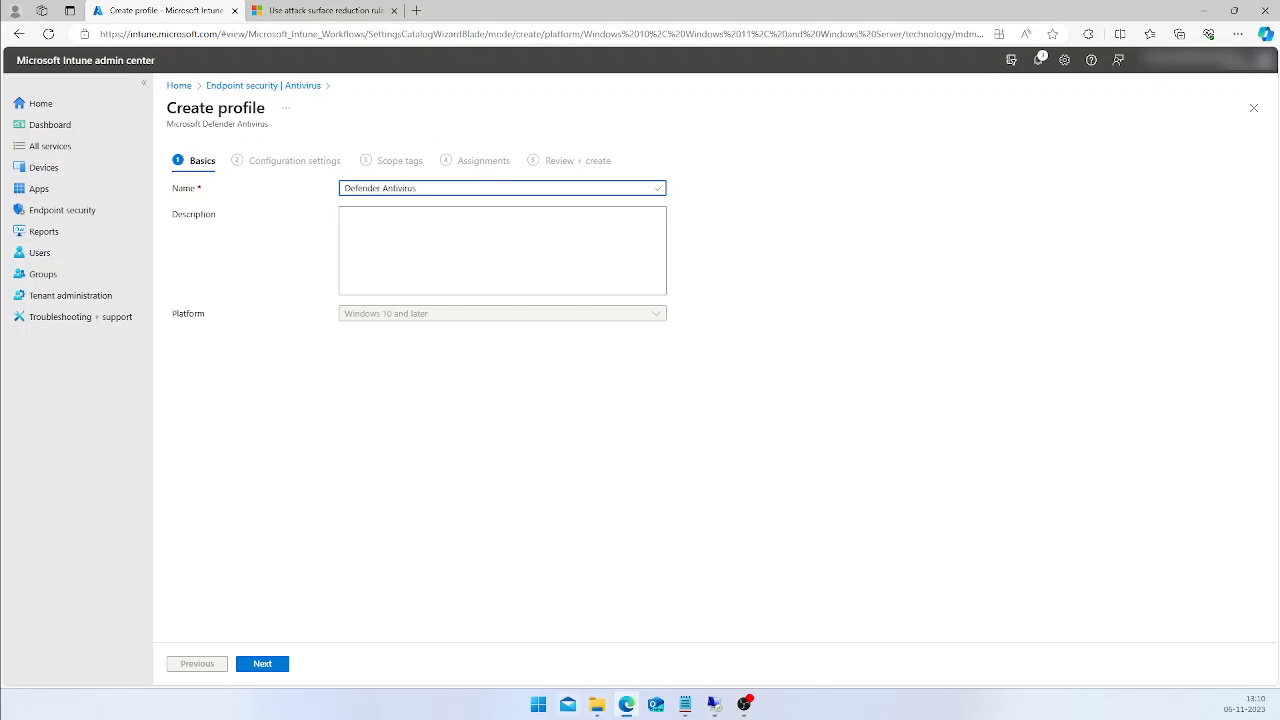
click(262, 664)
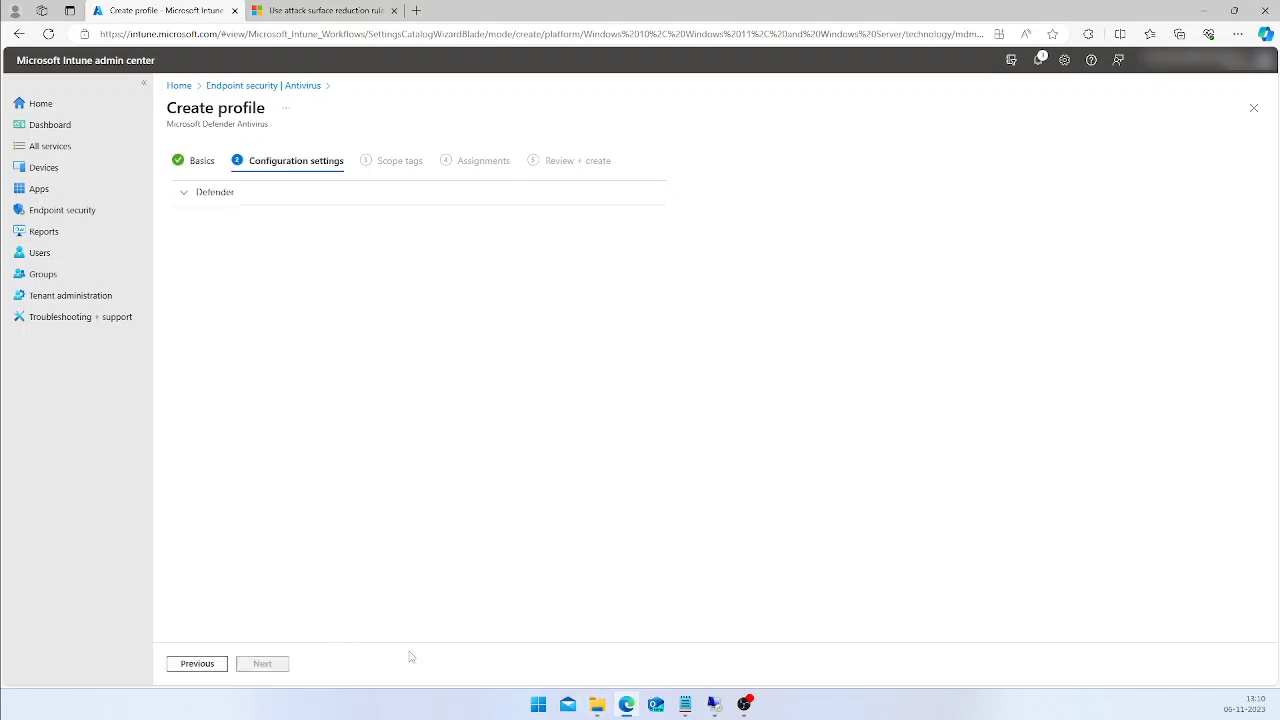
Expand the Defender settings and set Allow Behavior Monitoring and Allow Cloud Protection to Allowed
click(202, 193)
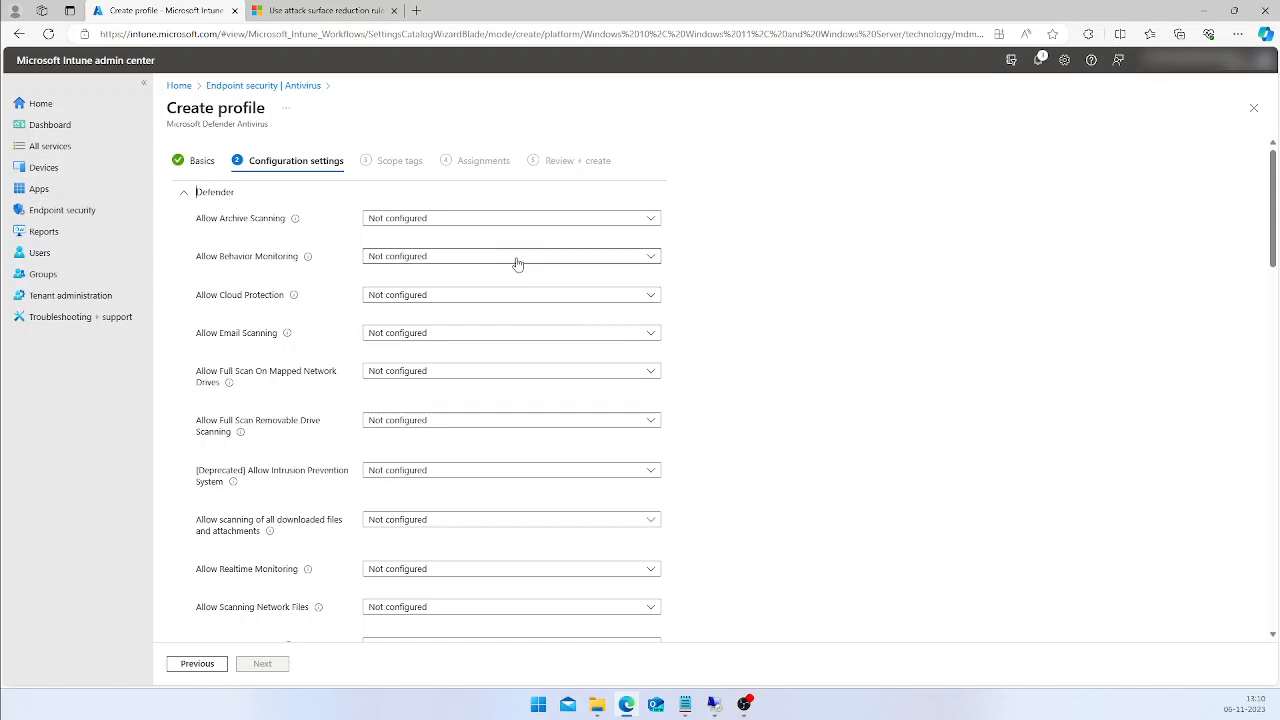
click(425, 256)
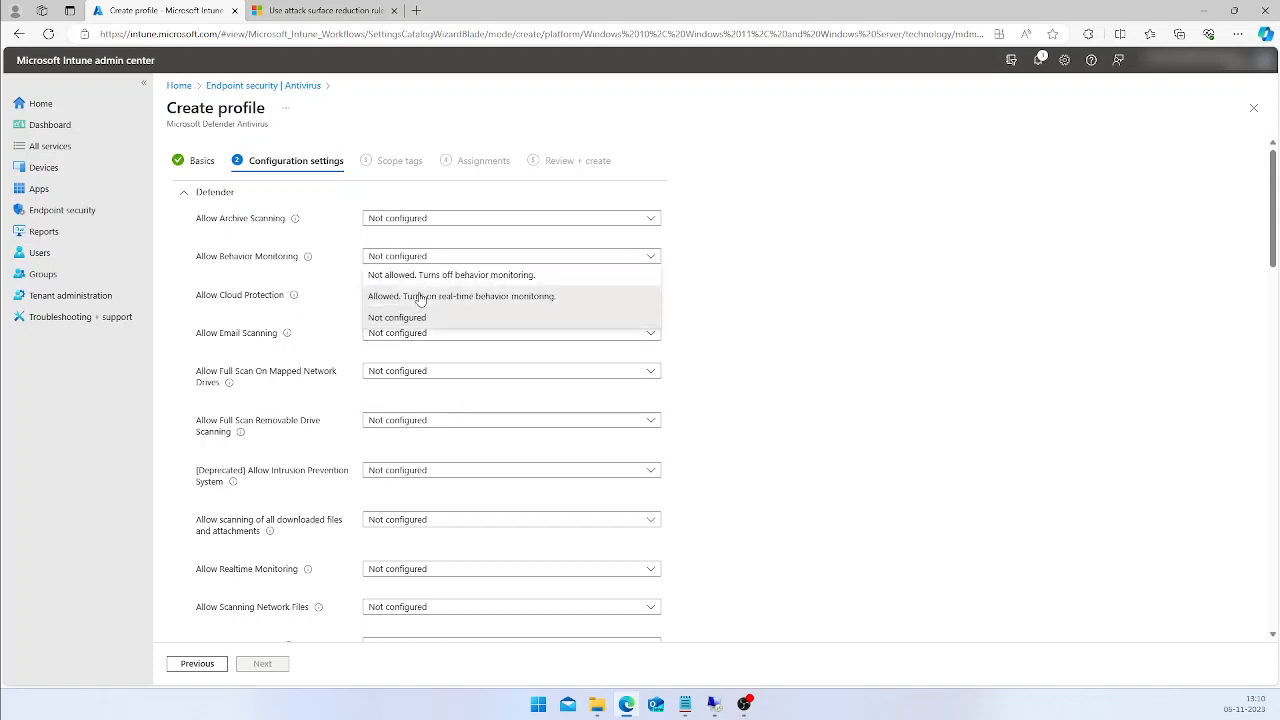
click(420, 298)
click(412, 296)
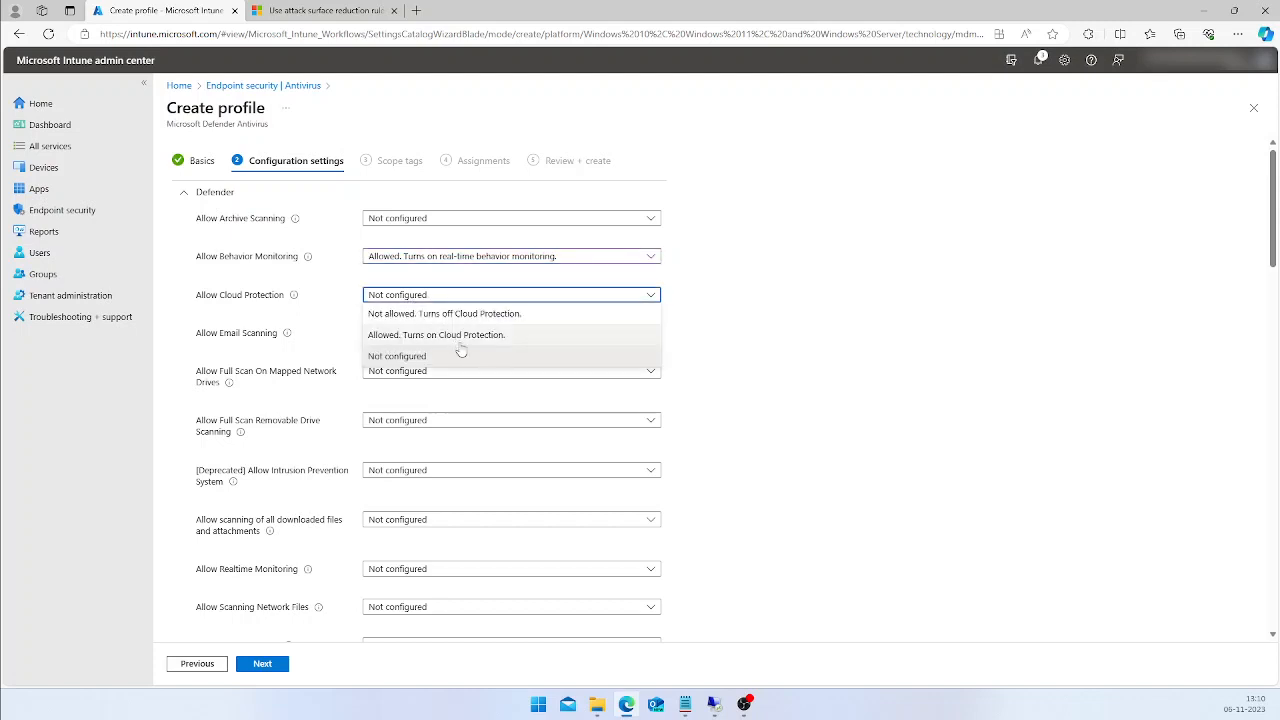
click(410, 338)
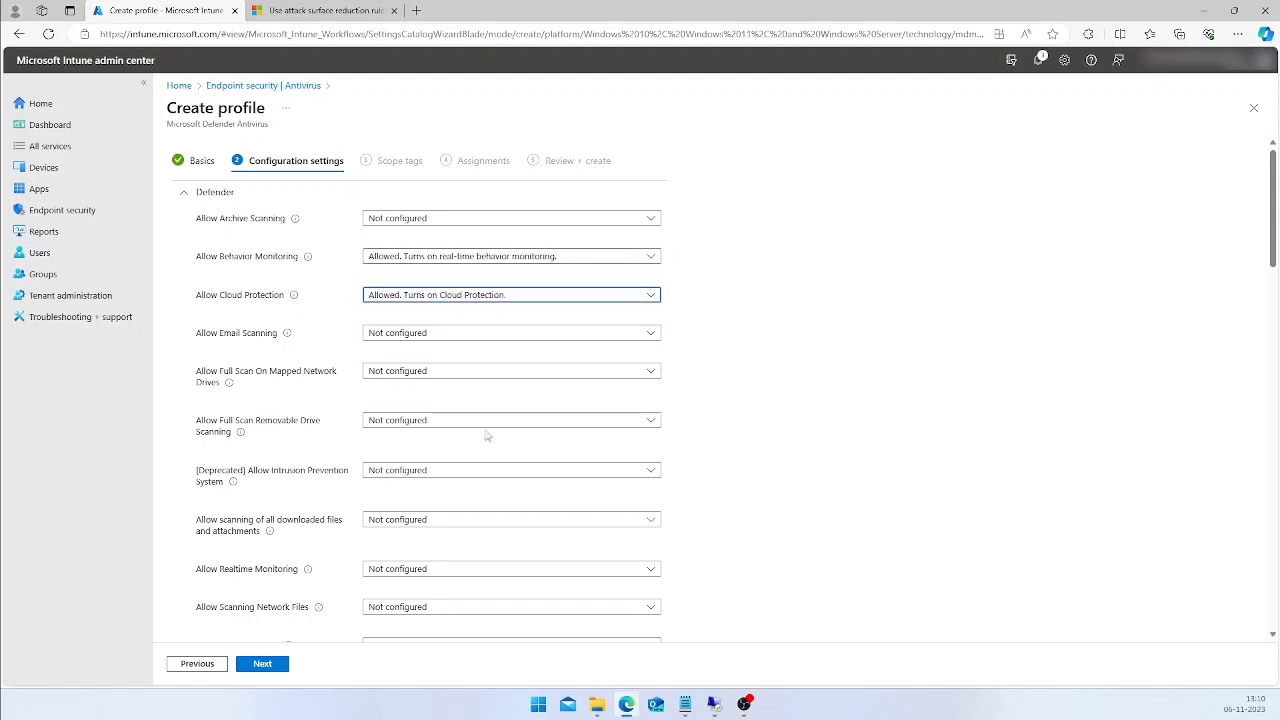
Set Allow Realtime Monitoring to Allowed, turning on and running the real-time monitoring service
scroll(436, 451, down, 1)
click(380, 494)
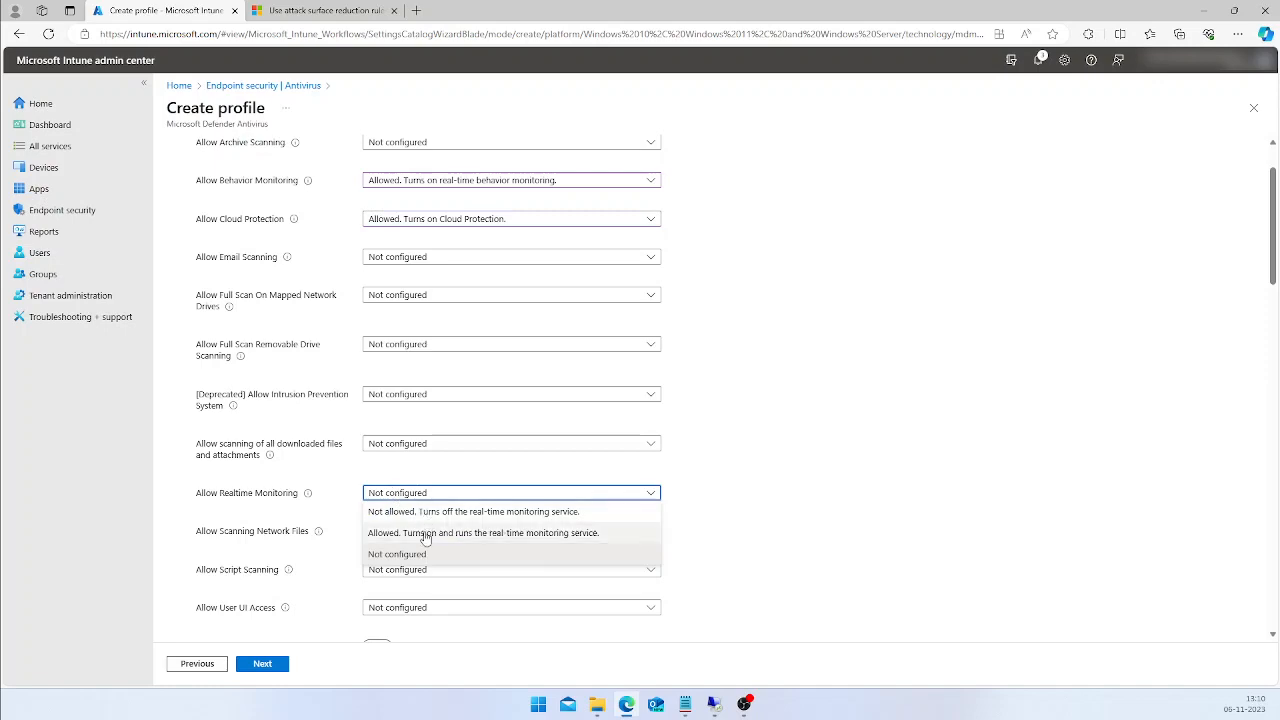
click(426, 531)
Look through the remaining Defender settings and proceed past the scope tags to the assignments
scroll(426, 537, down, 3)
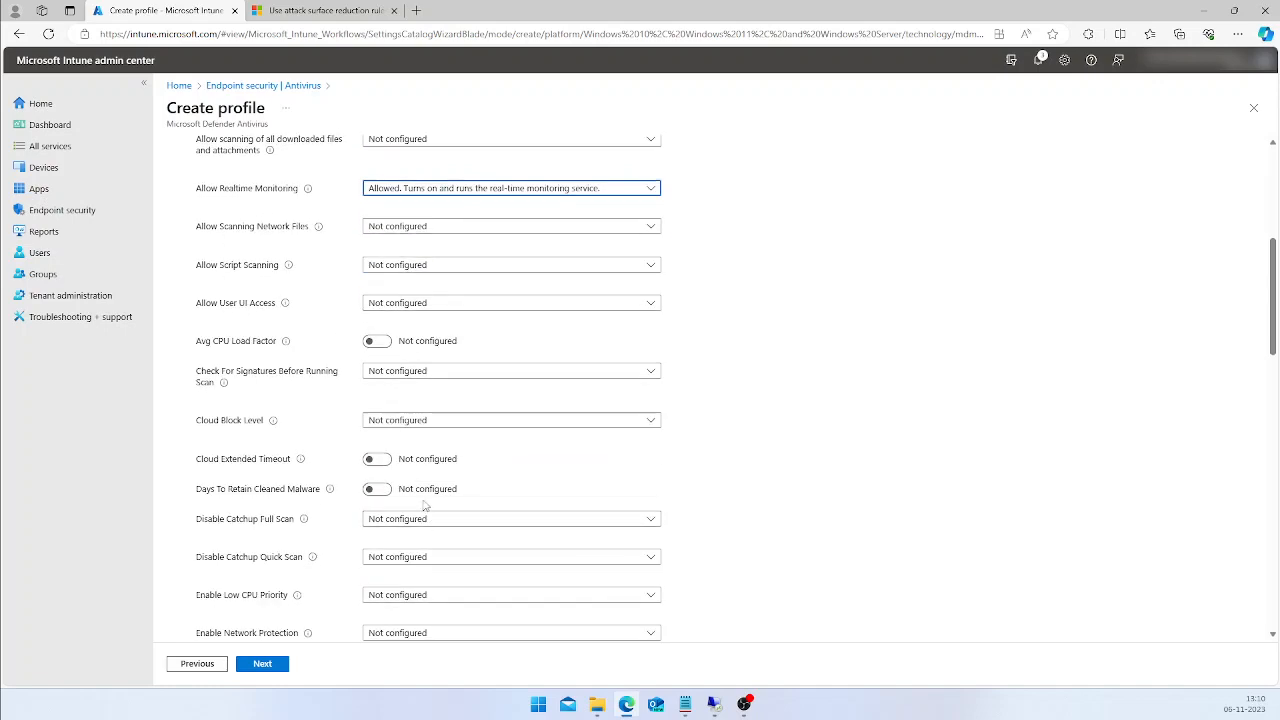
scroll(423, 529, down, 3)
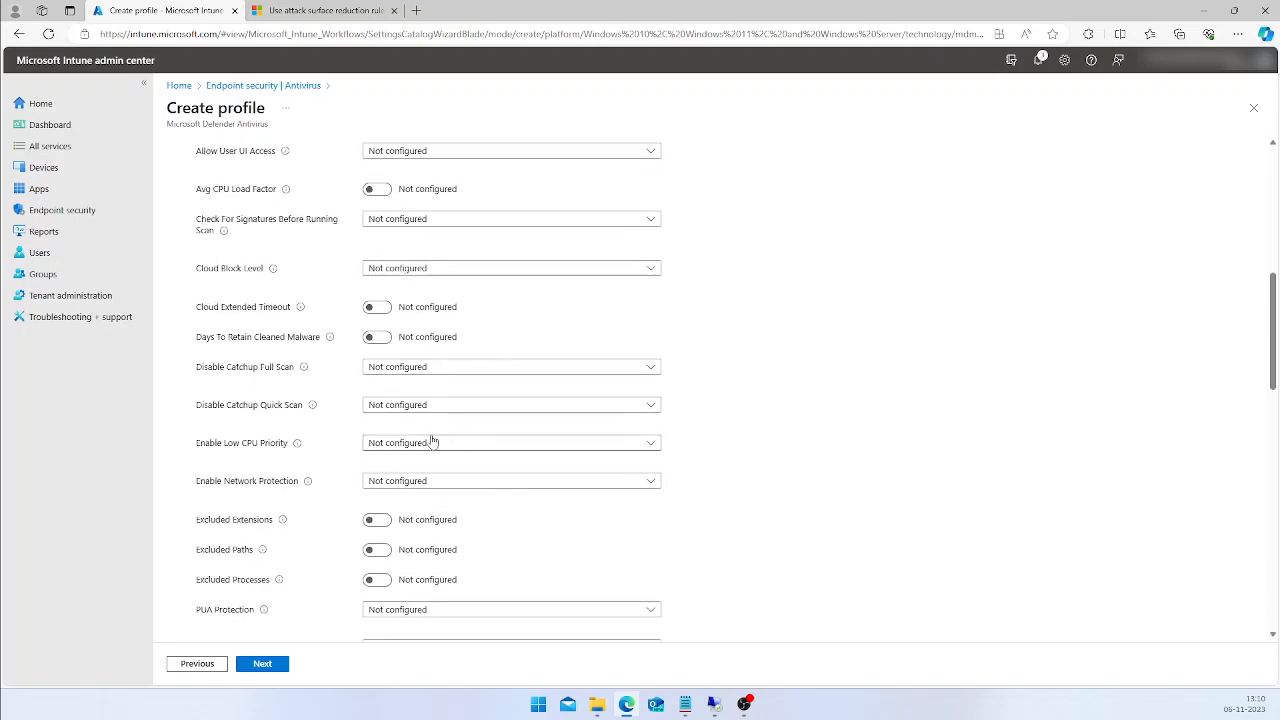
scroll(446, 410, up, 1)
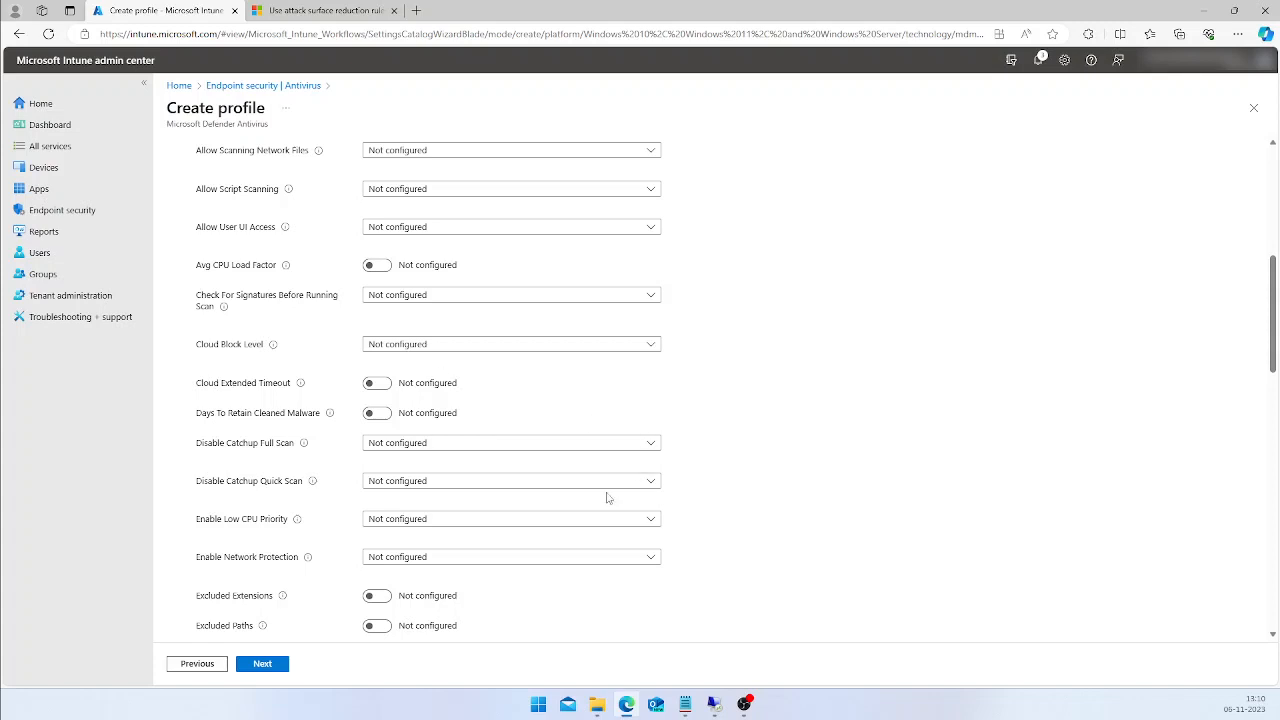
scroll(447, 495, down, 2)
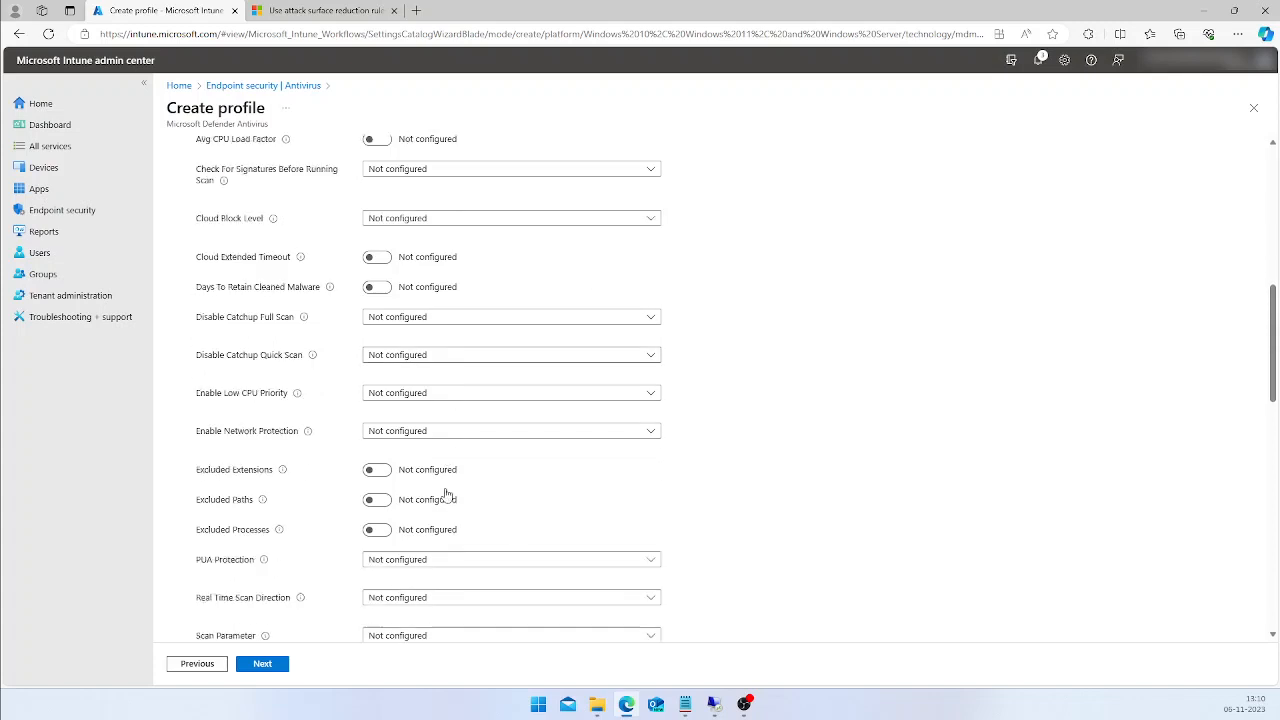
scroll(447, 495, down, 2)
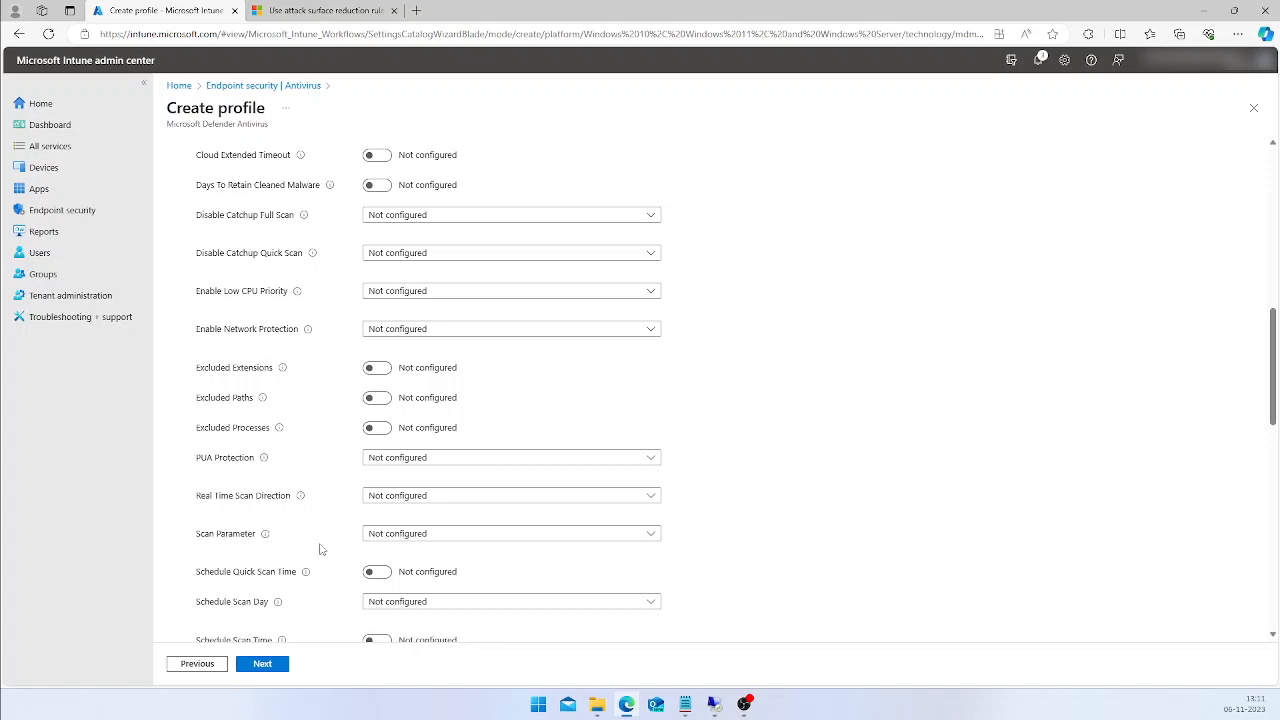
scroll(407, 519, down, 10)
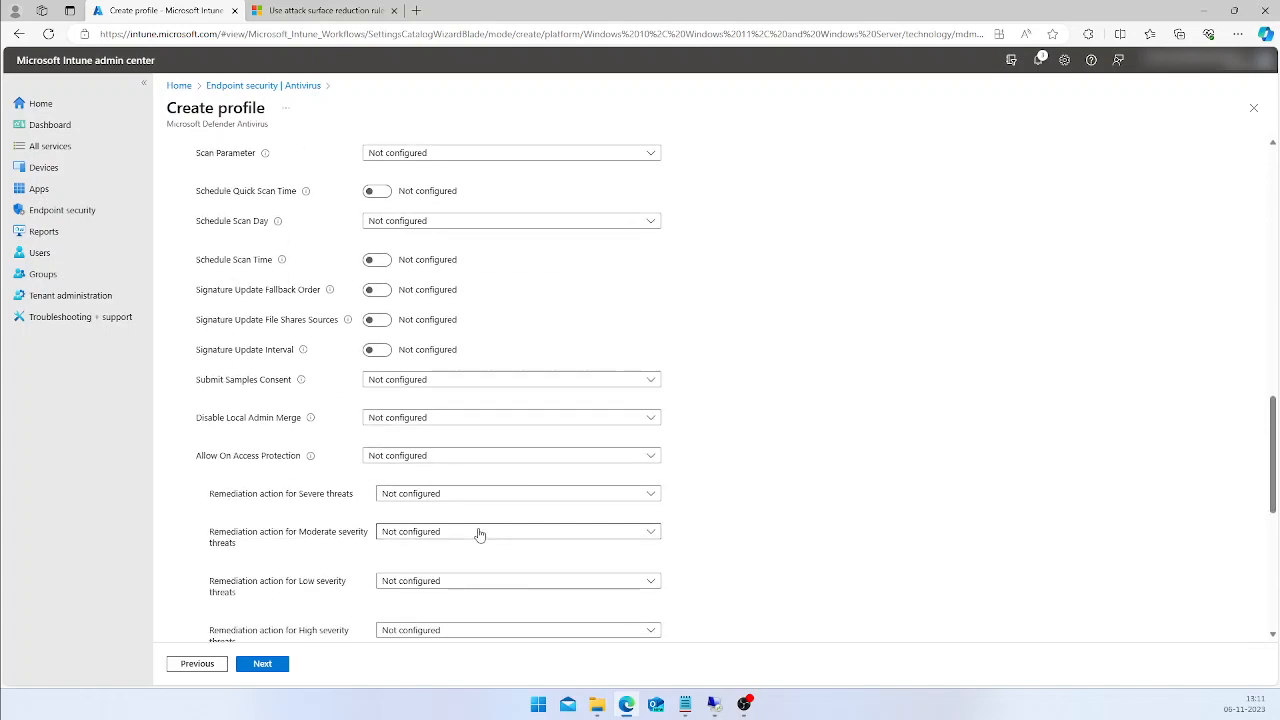
scroll(312, 514, down, 1)
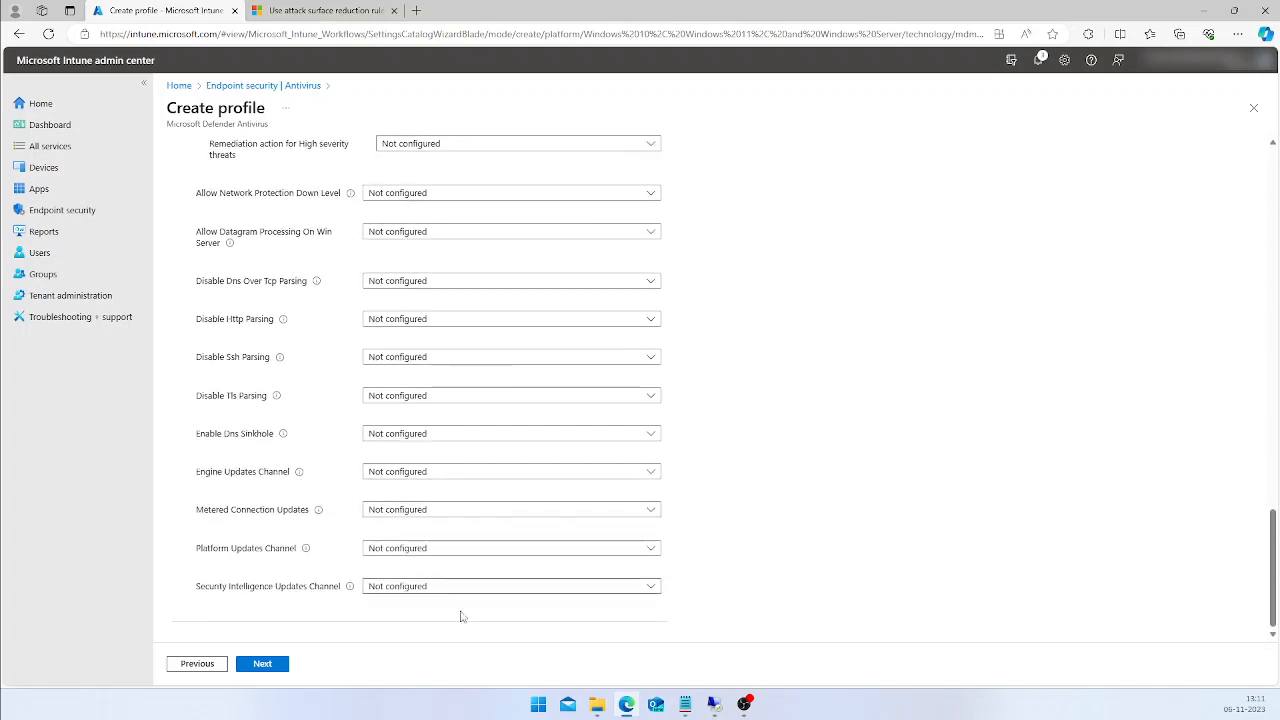
click(264, 664)
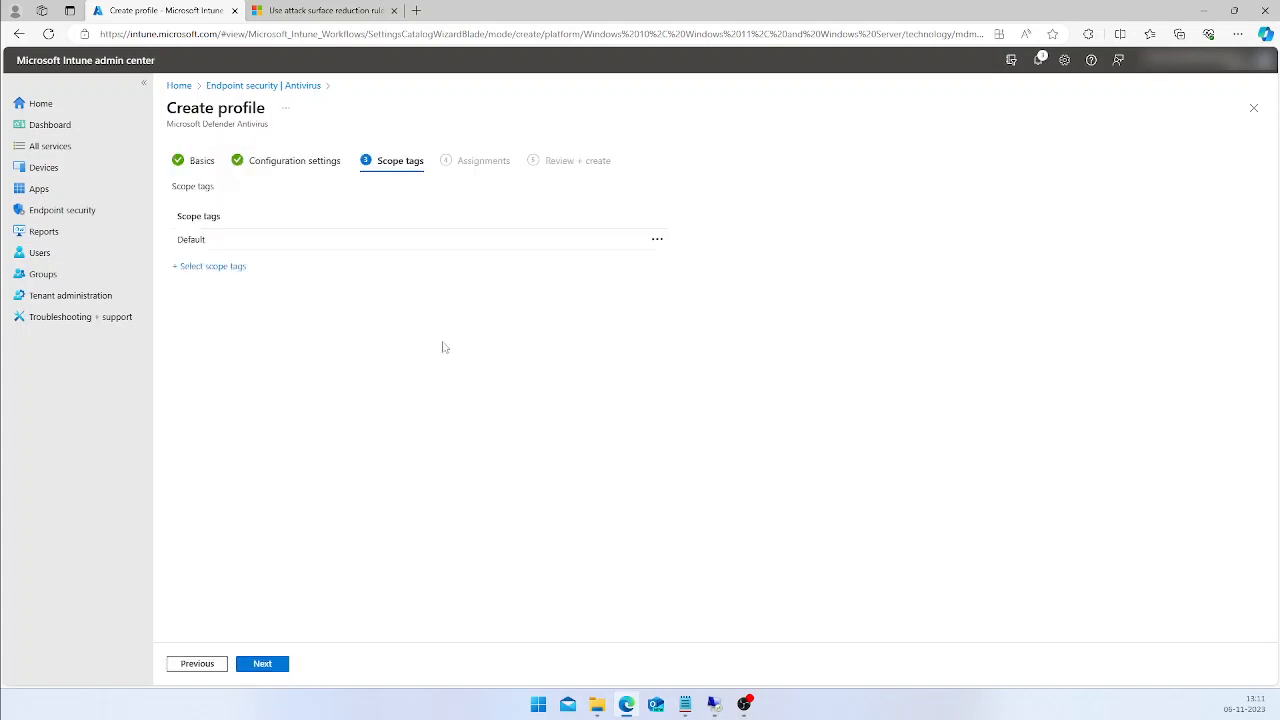
click(268, 664)
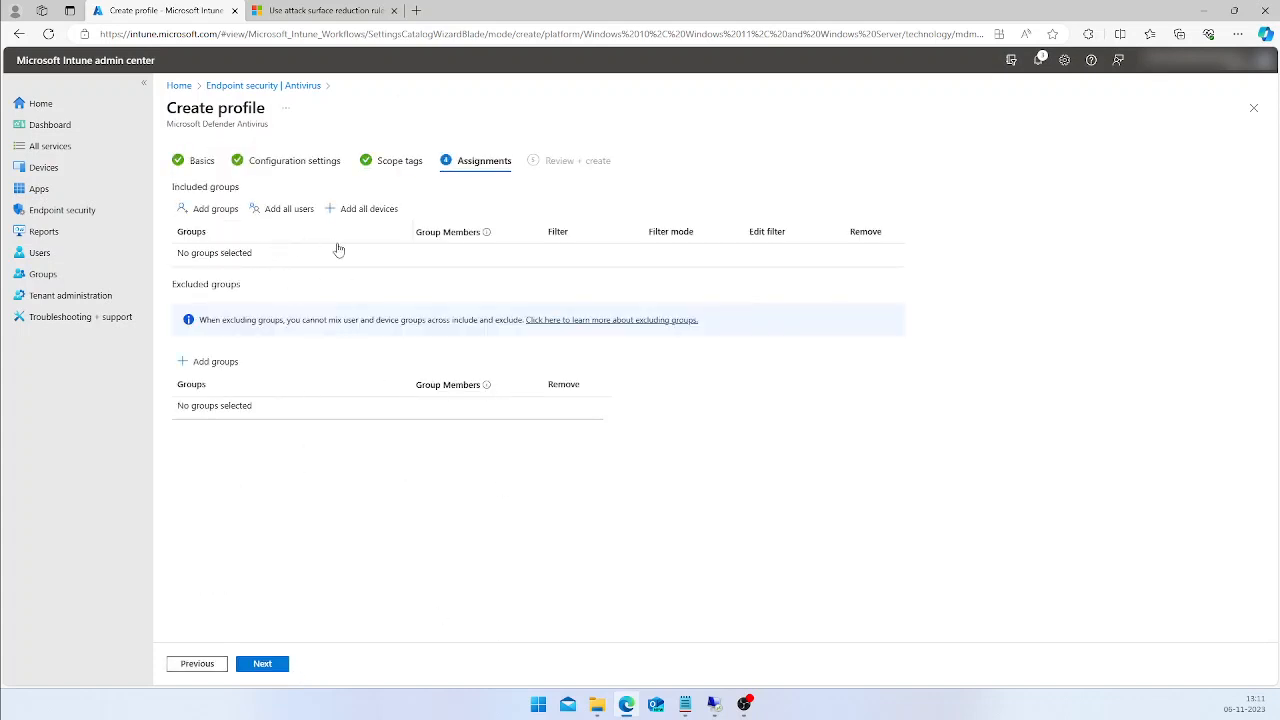
Add Windows11 as an included group for the antivirus profile and proceed to the final review
click(208, 209)
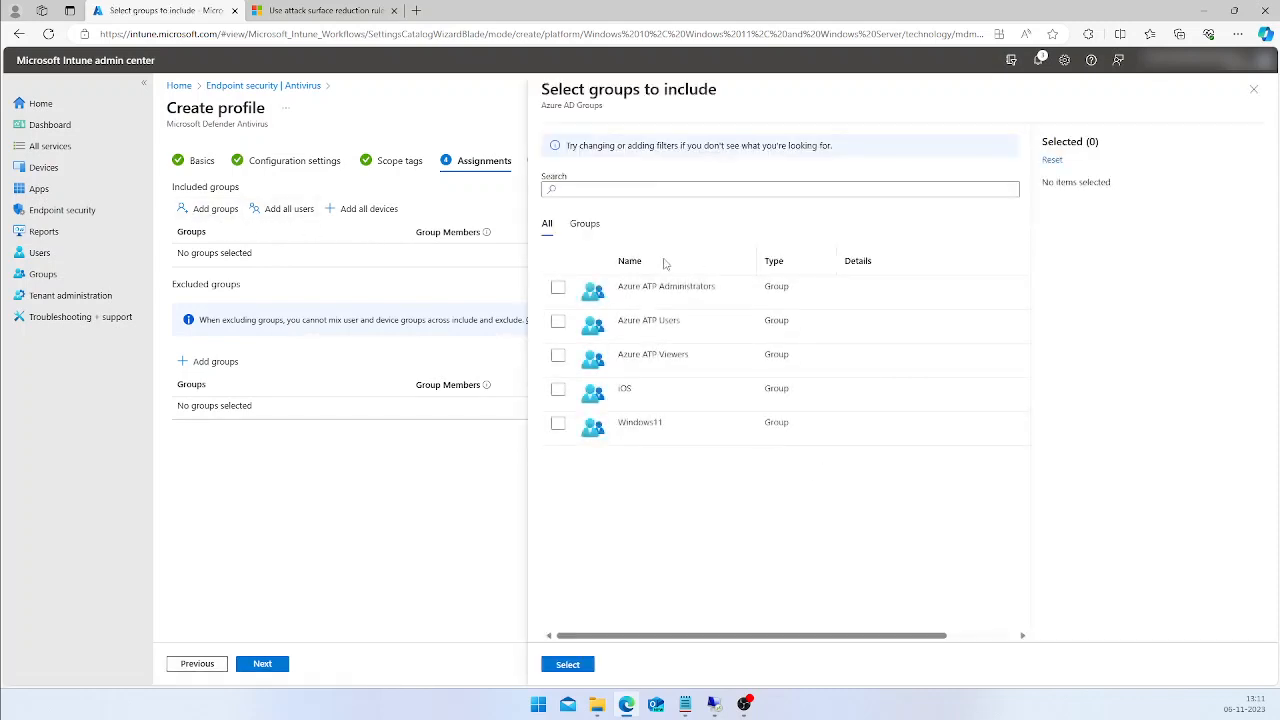
click(558, 423)
click(567, 664)
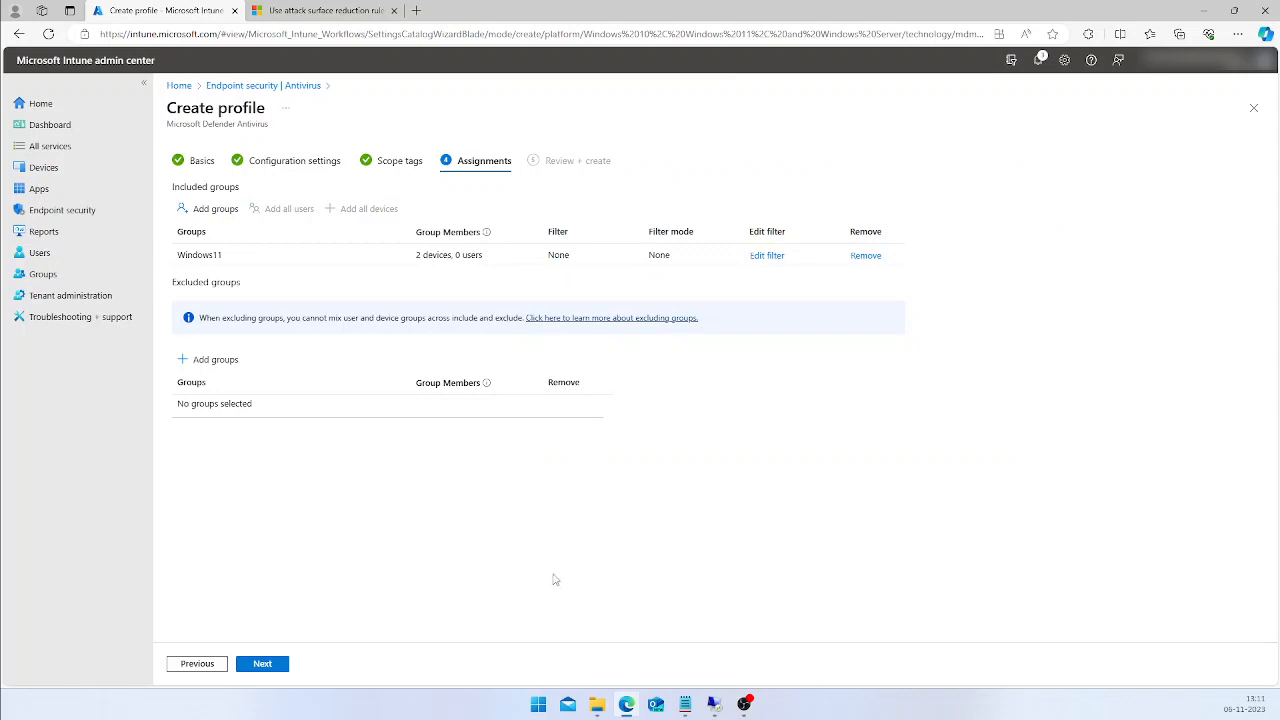
click(264, 665)
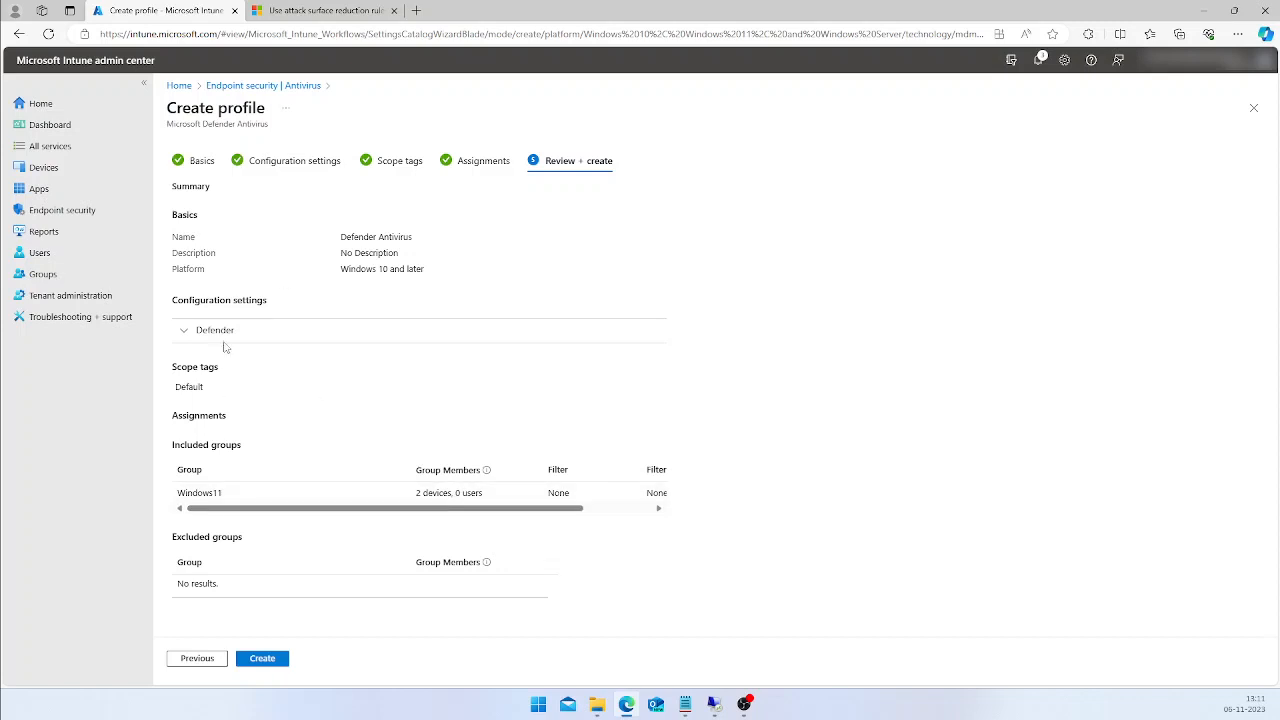
Review the configured Defender settings and assignments in the summary, and create the Defender Antivirus policy
click(277, 343)
scroll(400, 520, down, 3)
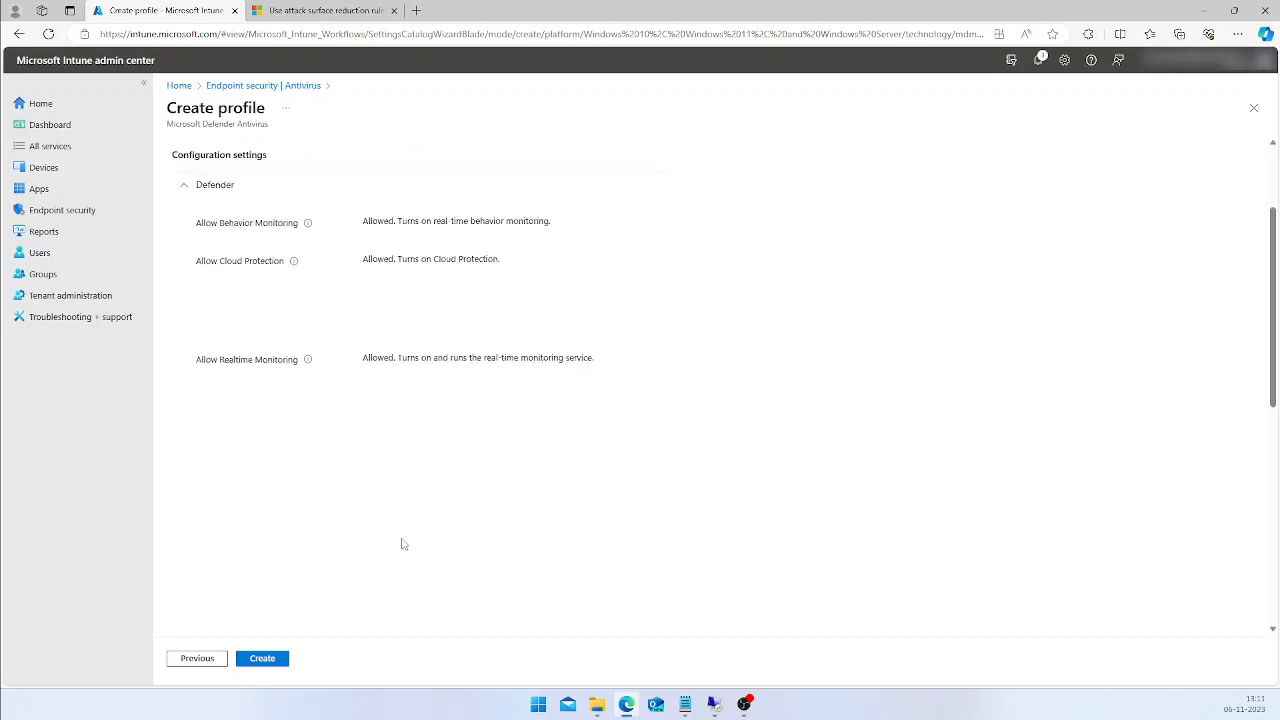
scroll(391, 397, up, 2)
scroll(393, 408, down, 5)
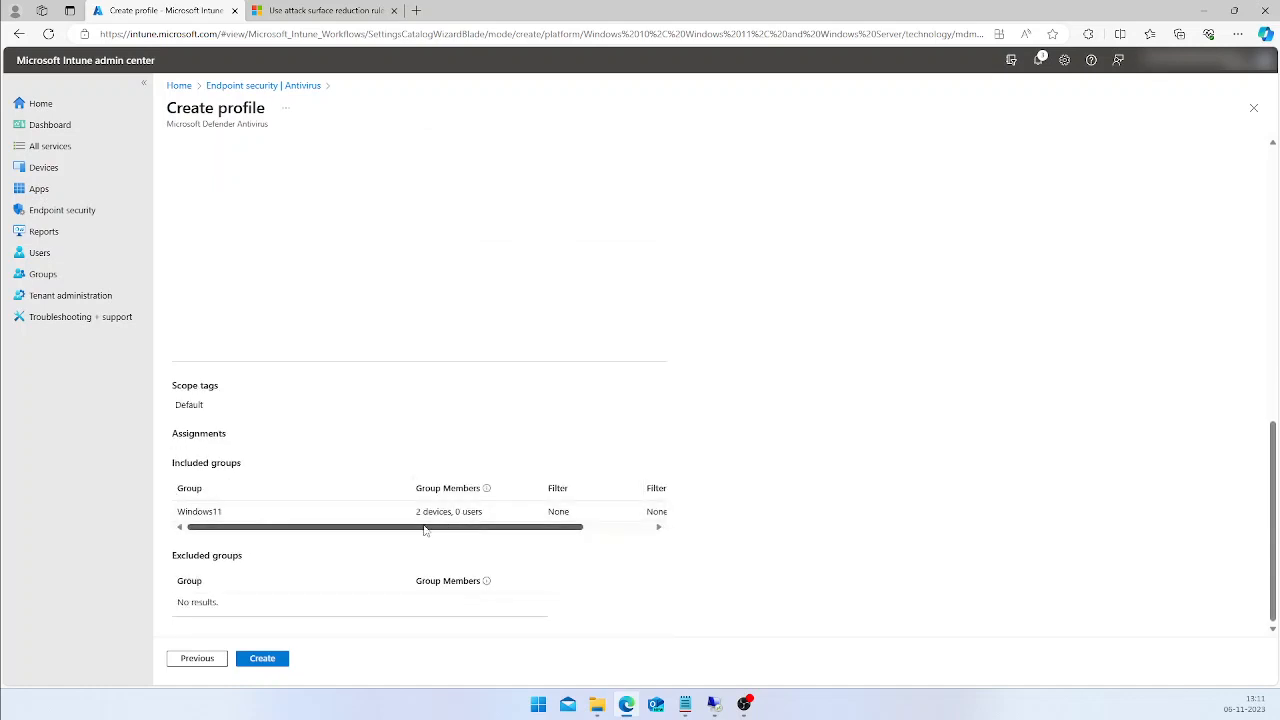
click(264, 659)
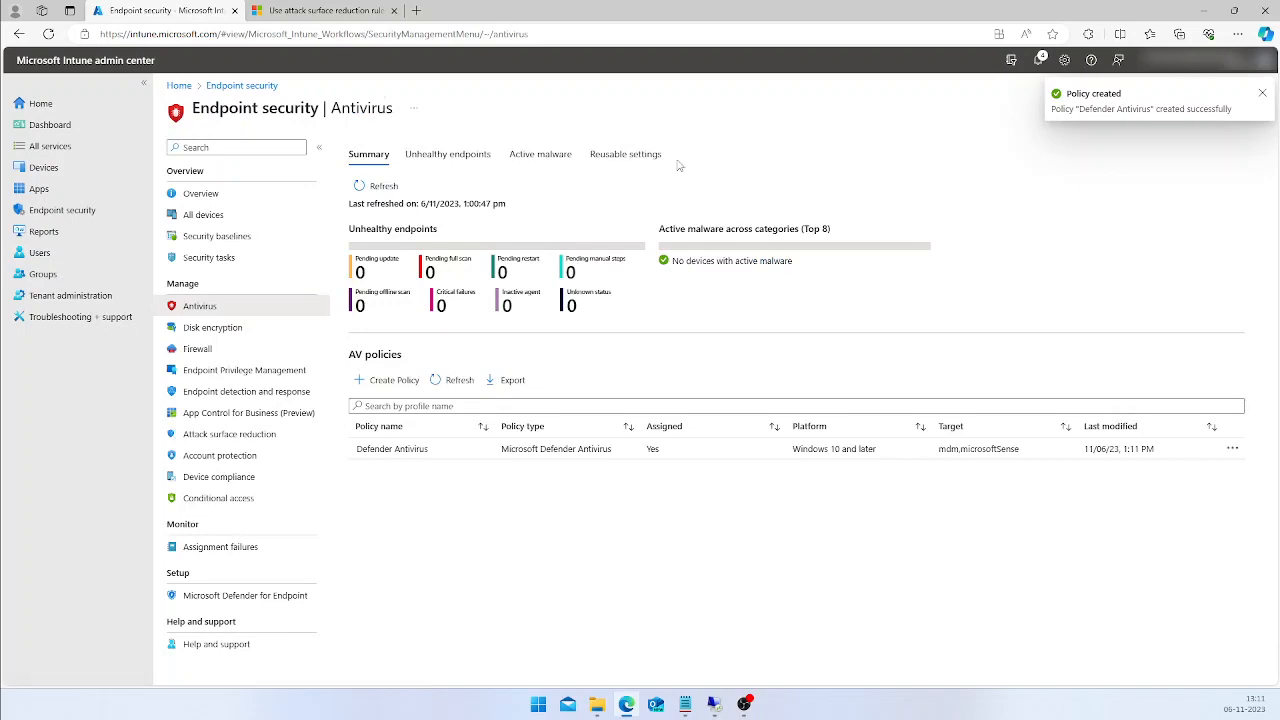
Switch to the Notepad outline and highlight the Exclusion item under Endpoint Security - Intune
click(685, 704)
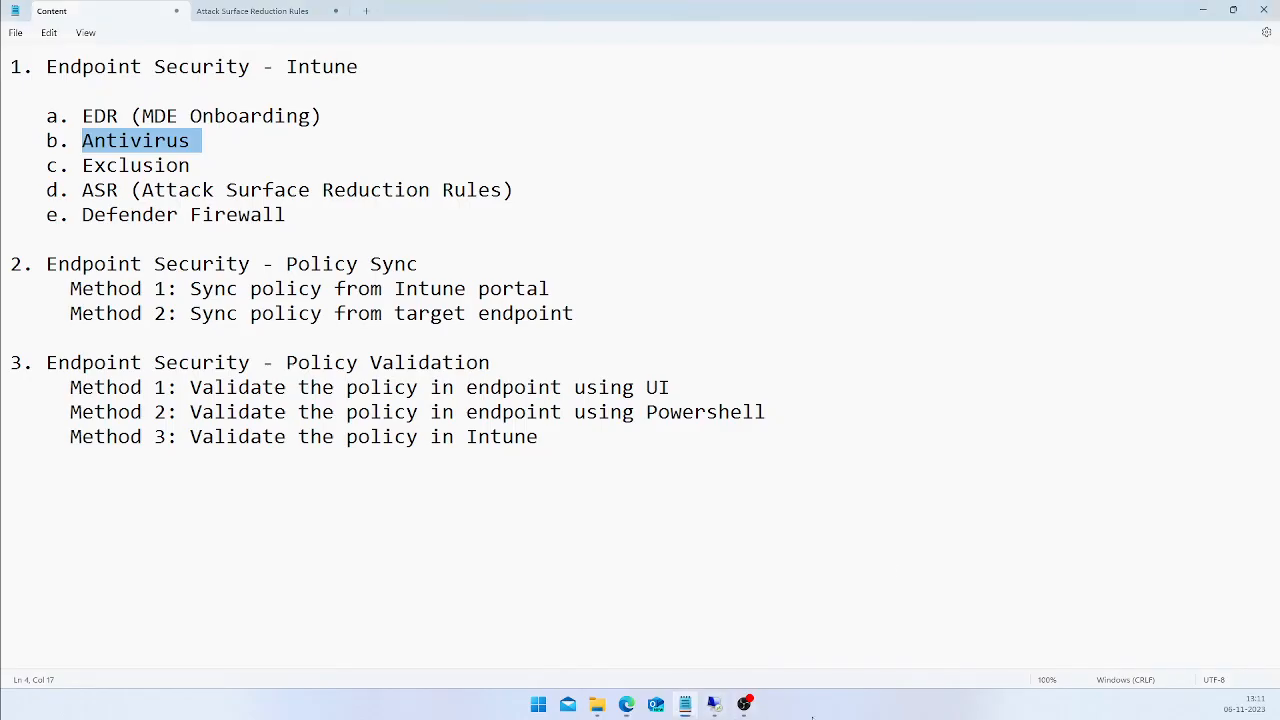
mouse_move(191, 166)
mouse_down()
mouse_move(80, 160)
mouse_move(178, 166)
mouse_up()
click(119, 176)
Switch back to Edge and start a policy for Windows 10, Windows 11, and Windows Server using the Microsoft Defender Antivirus exclusions profile
click(1203, 12)
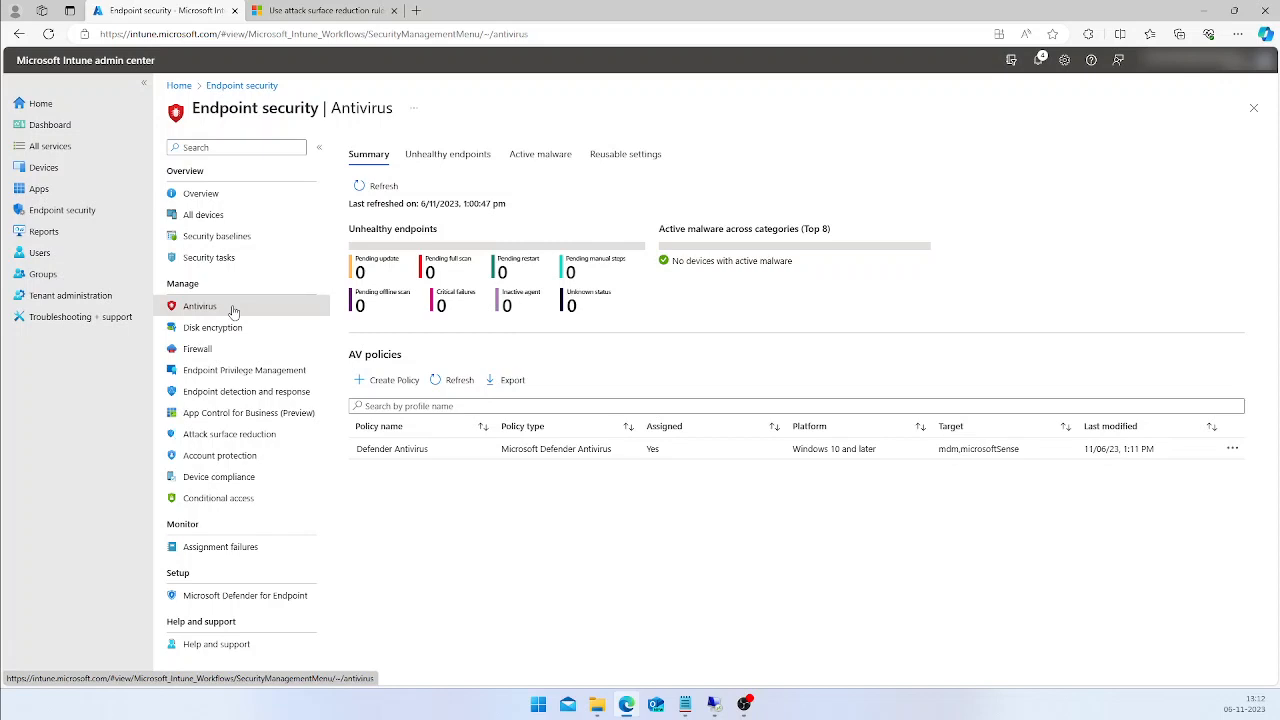
click(392, 381)
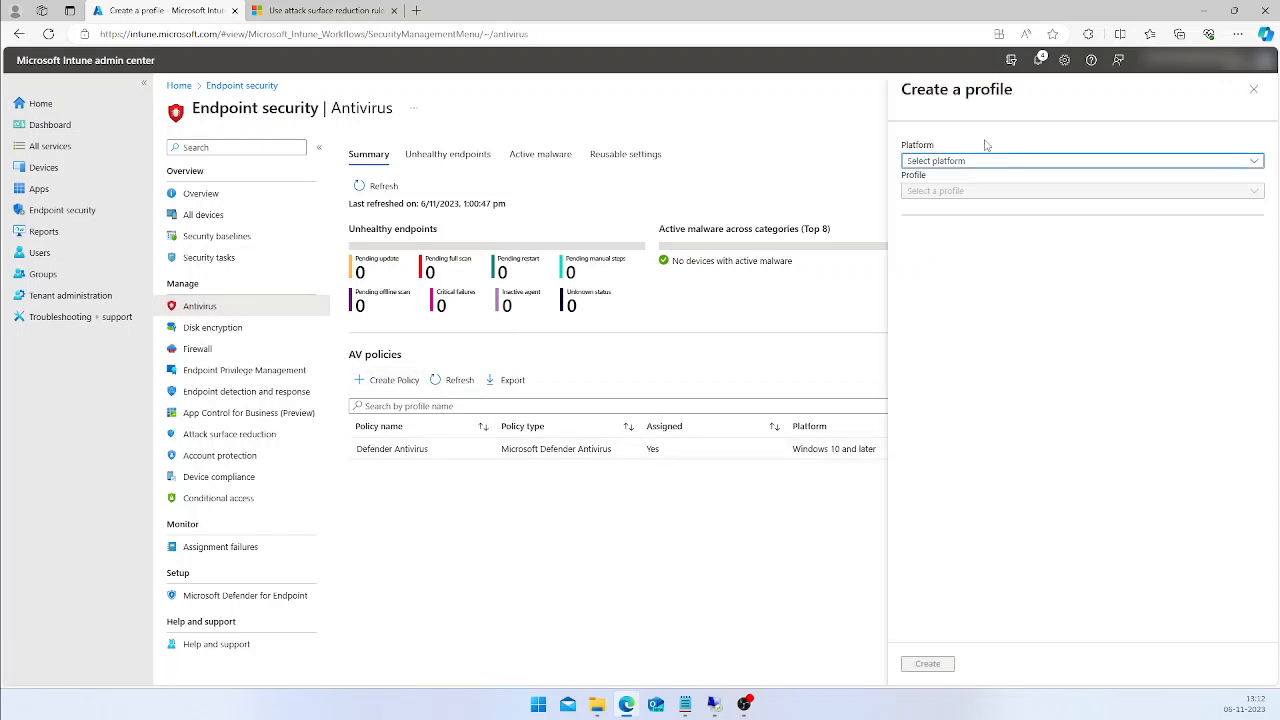
click(941, 160)
click(1022, 230)
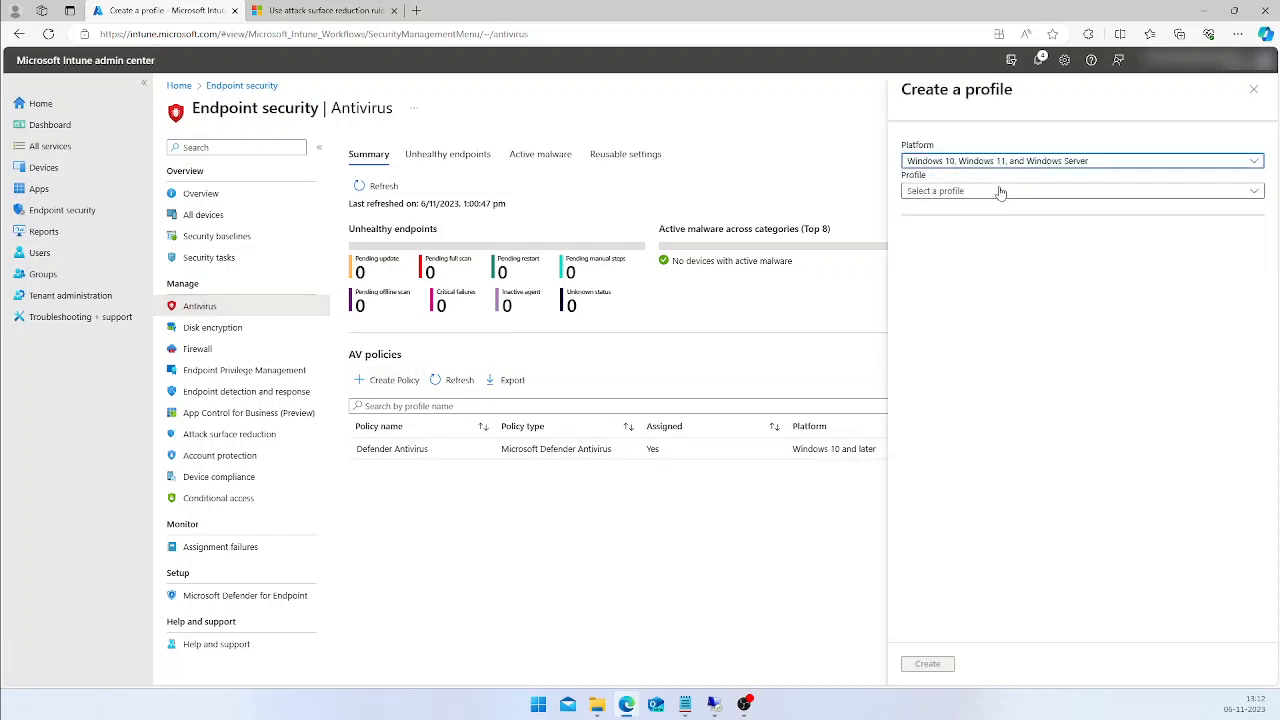
click(1000, 191)
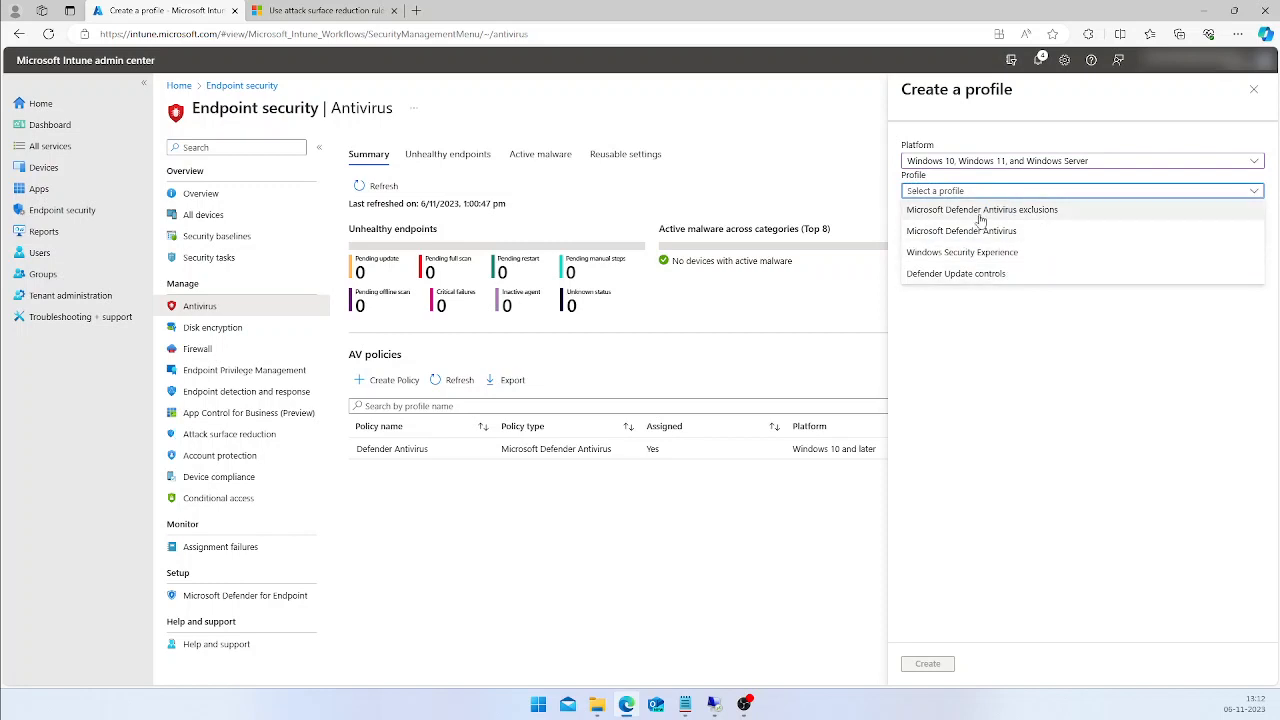
click(1046, 212)
click(929, 666)
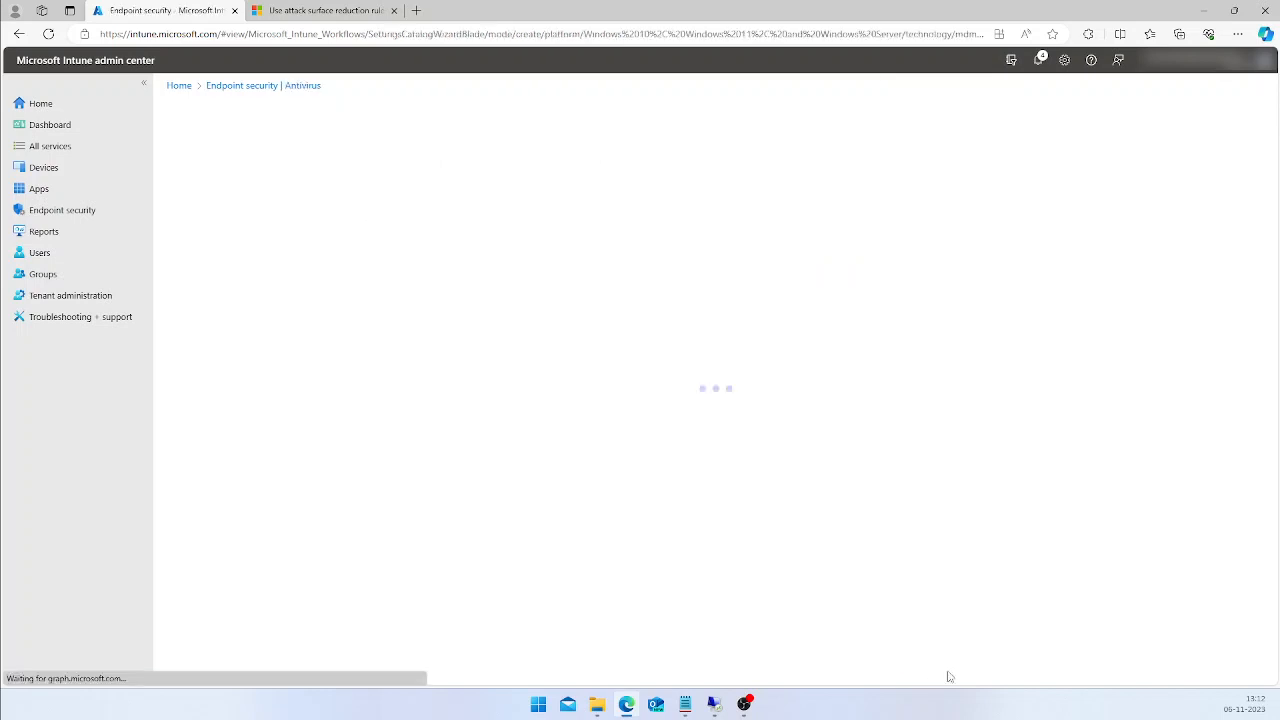
Name the exclusions profile Defender Exclusion and proceed to its configuration settings
click(392, 189)
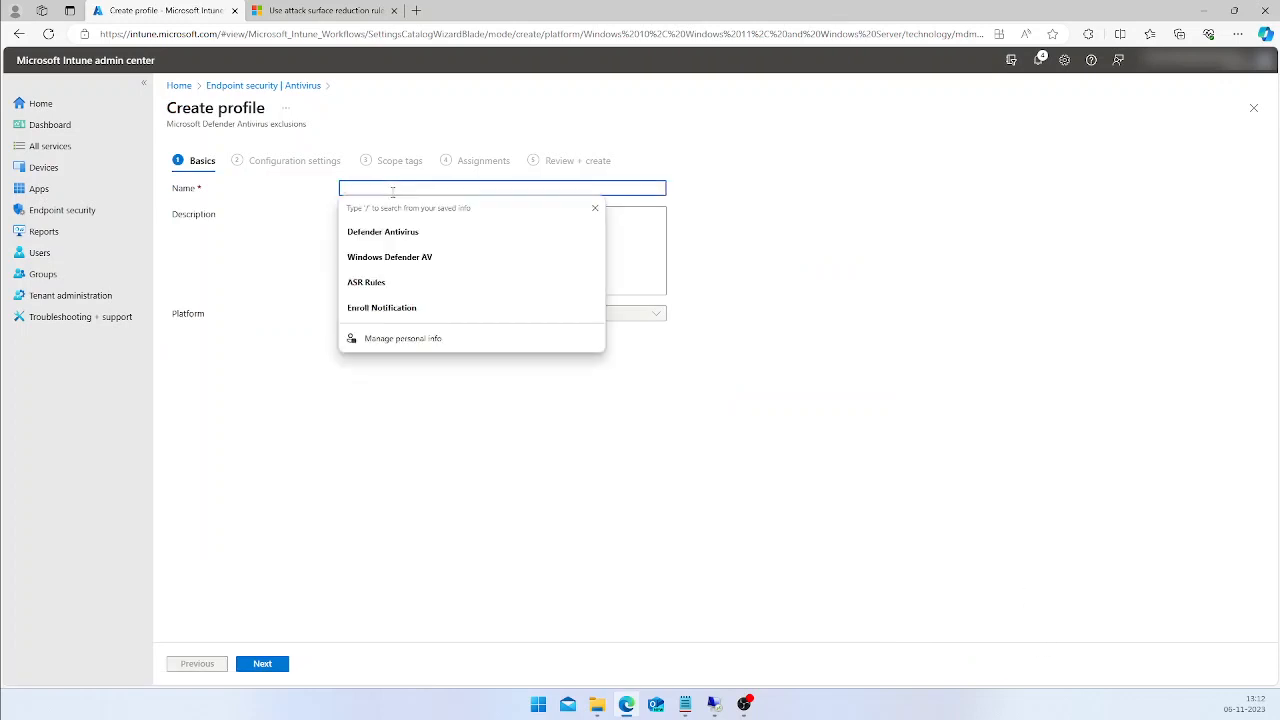
text(Defende)
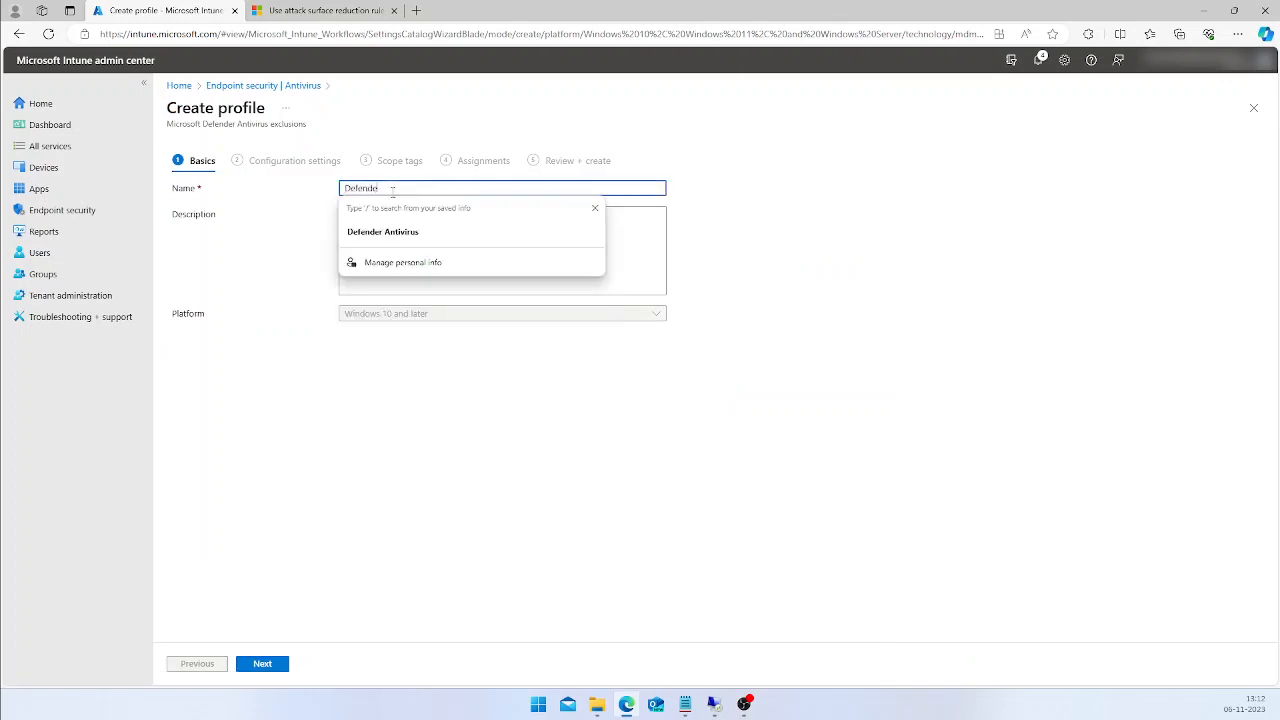
text(r Exclusion)
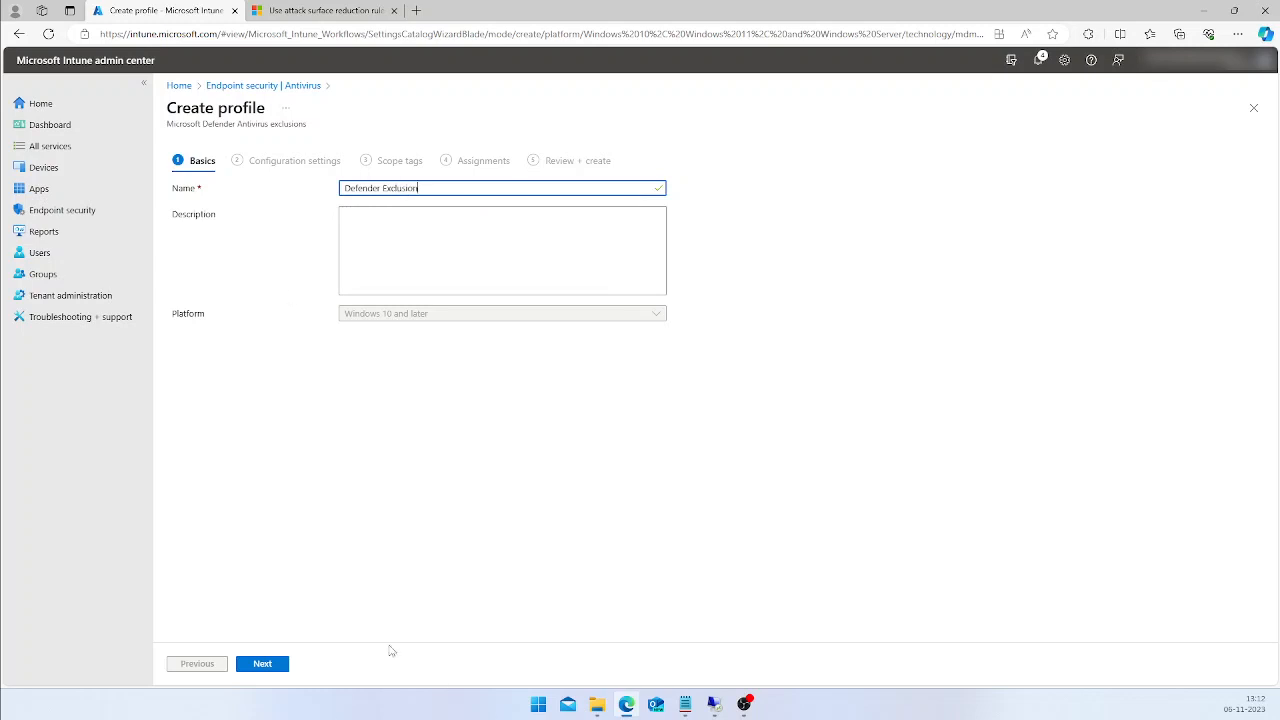
click(282, 664)
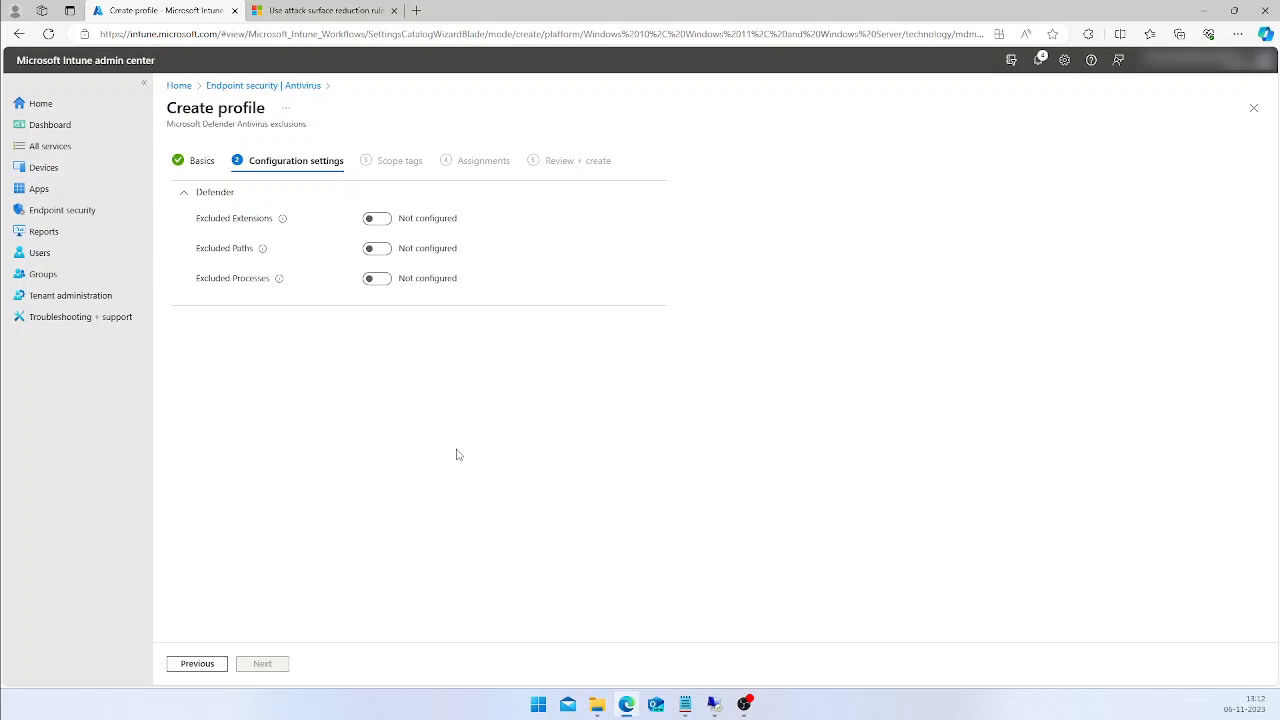
Enable Excluded Paths in the Defender settings and add C:\Test as an excluded path
click(380, 249)
click(282, 331)
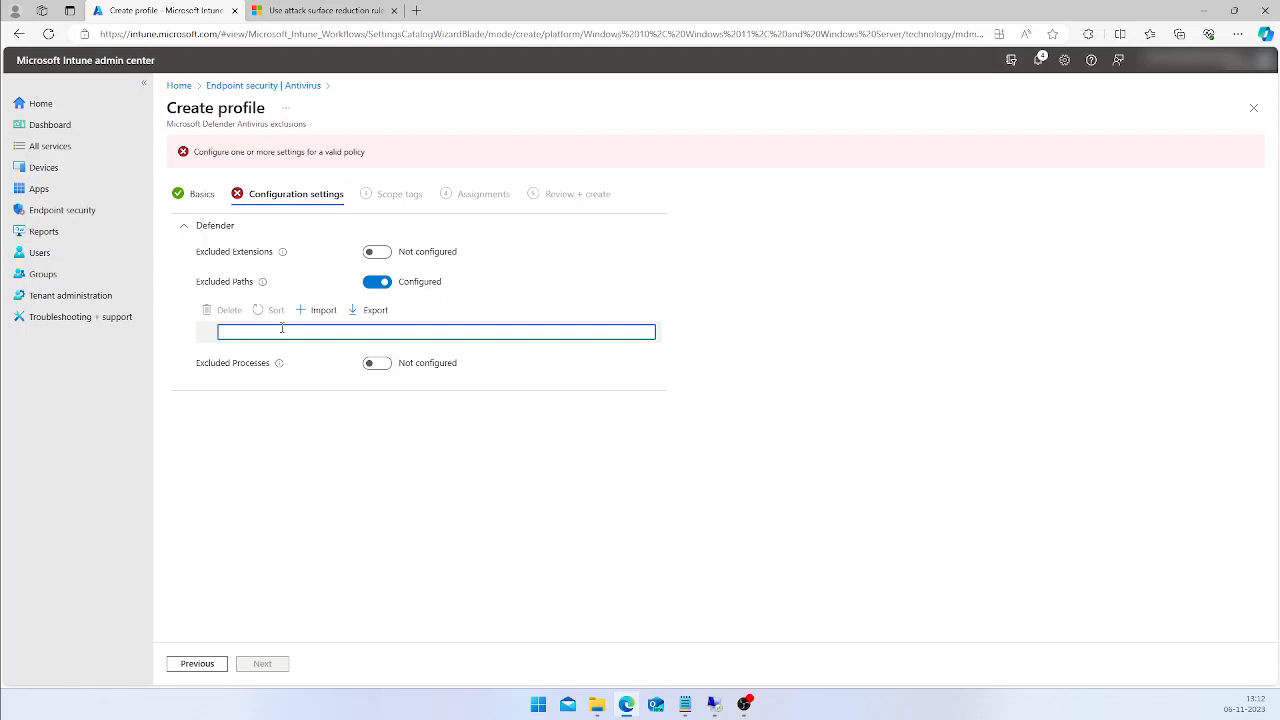
text(C:\Test)
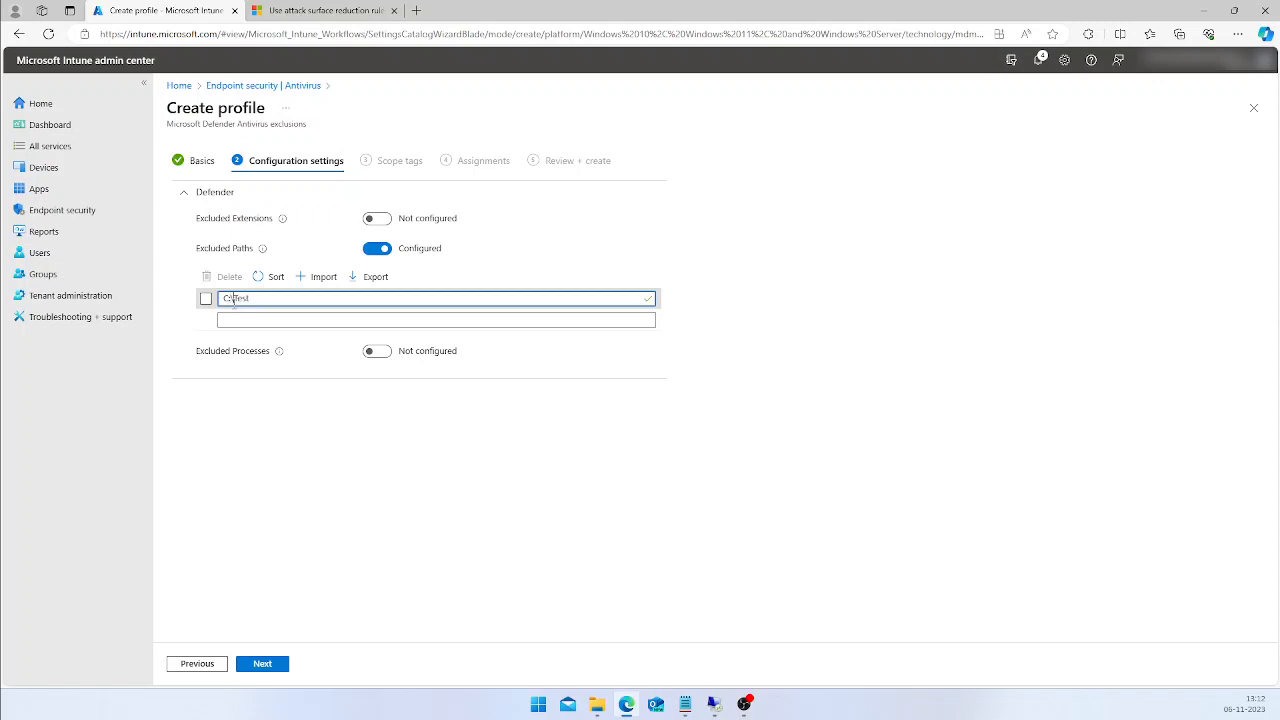
text(\)
Keep the default scope tag, assign the exclusions profile to the Windows11 group, and create the policy
click(261, 664)
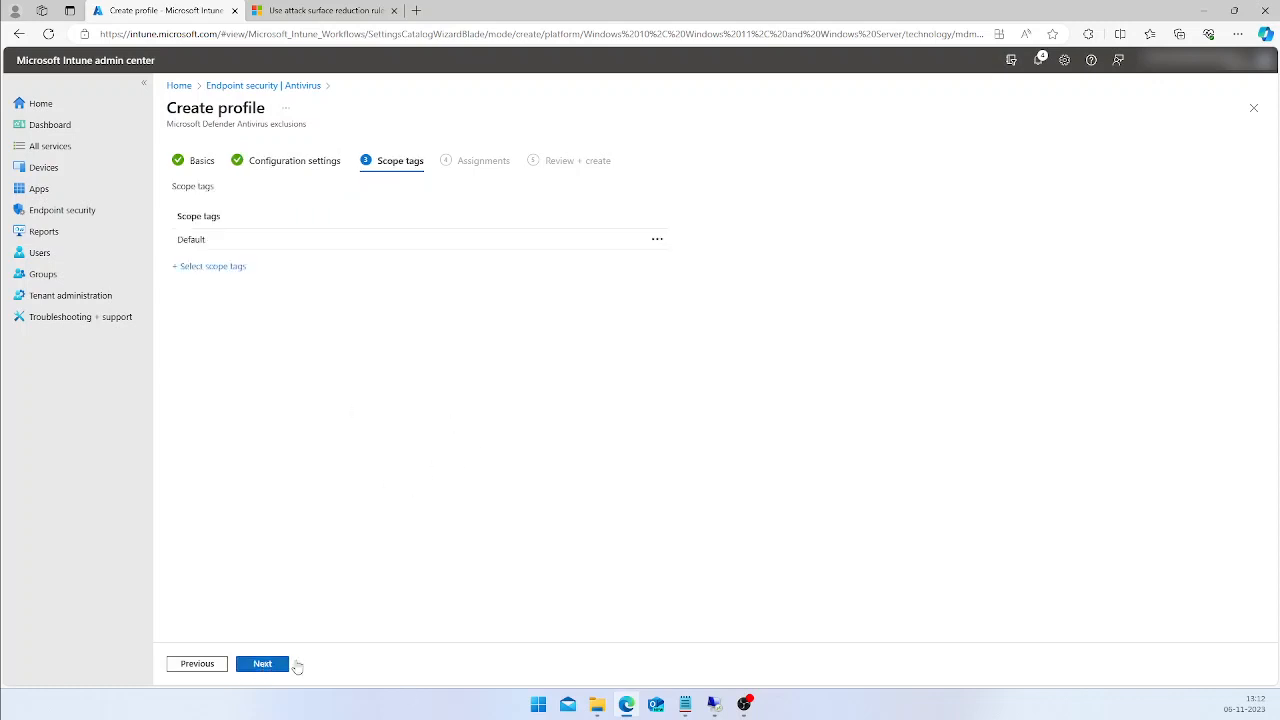
click(256, 663)
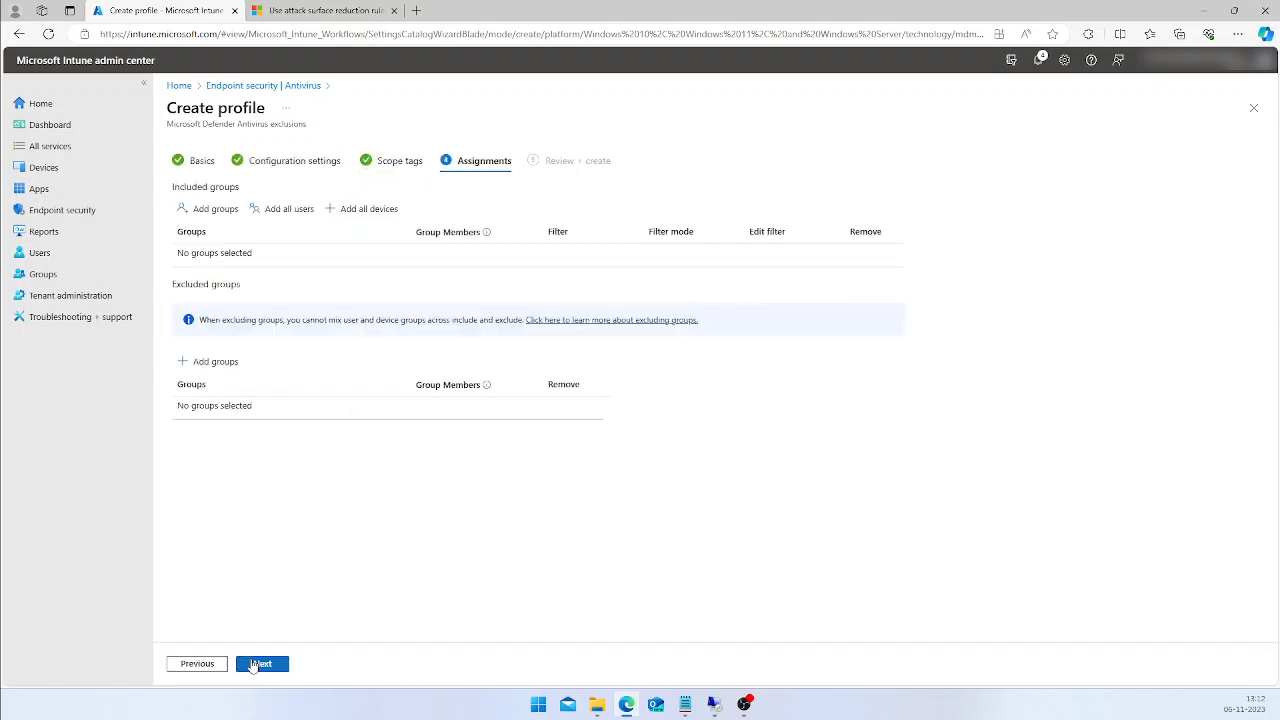
click(208, 209)
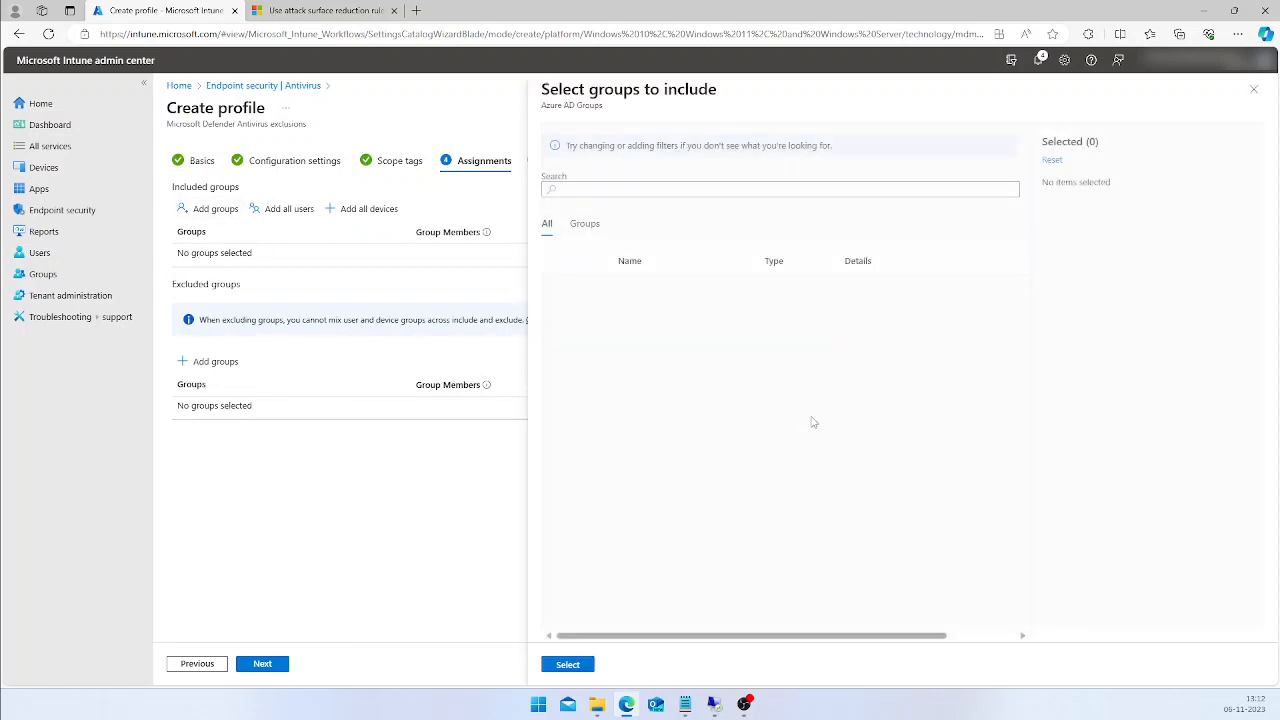
click(557, 424)
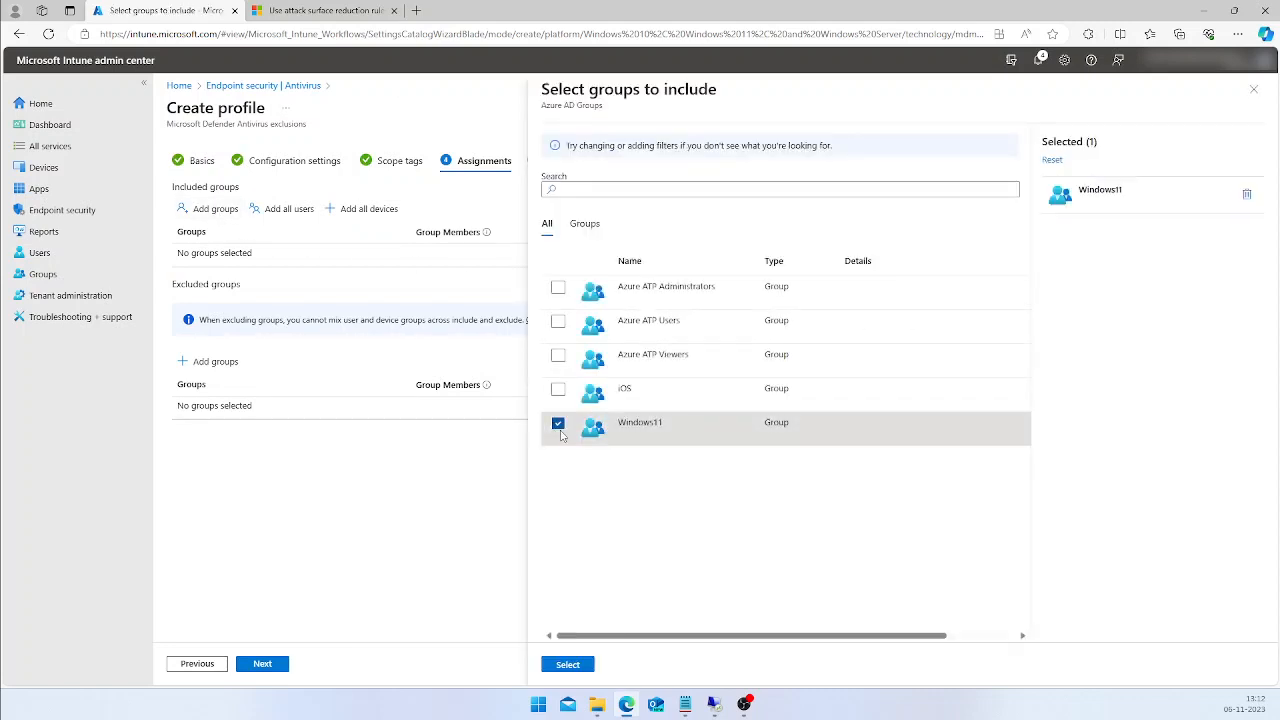
click(567, 664)
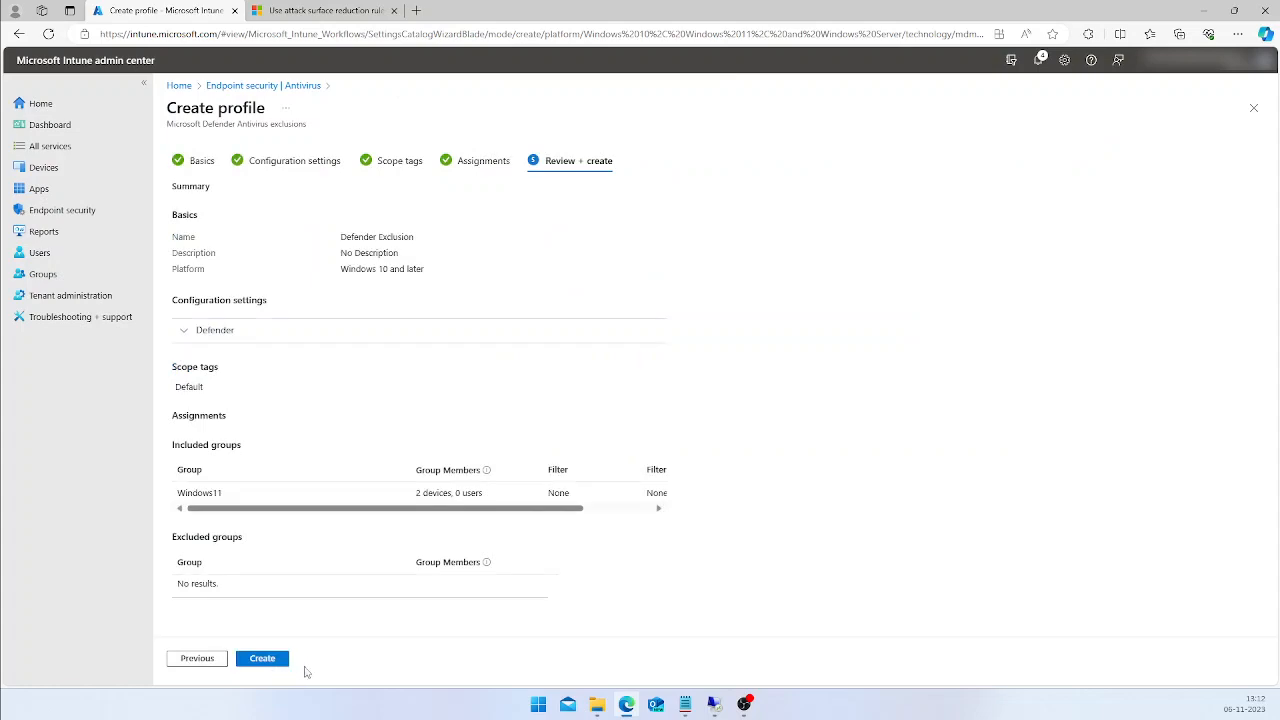
click(265, 660)
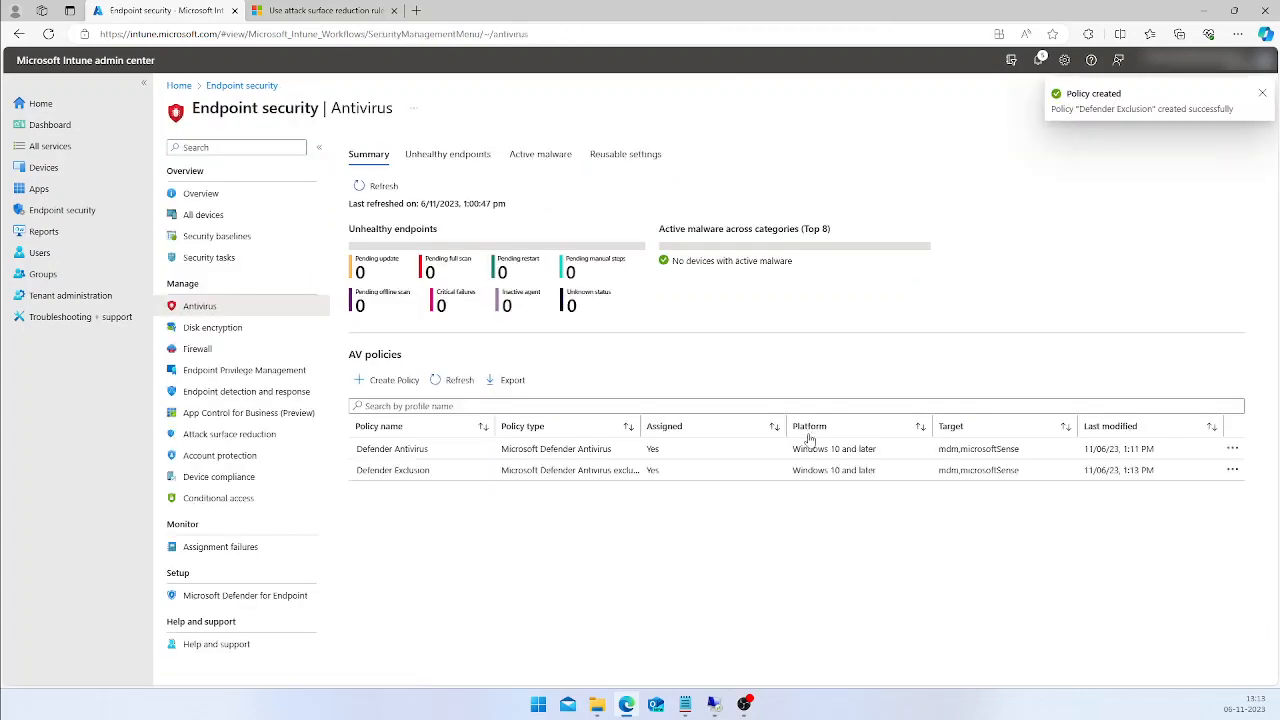
Switch to the Notepad outline and highlight the ASR (Attack Surface Reduction Rules) item under Endpoint Security - Intune
click(685, 704)
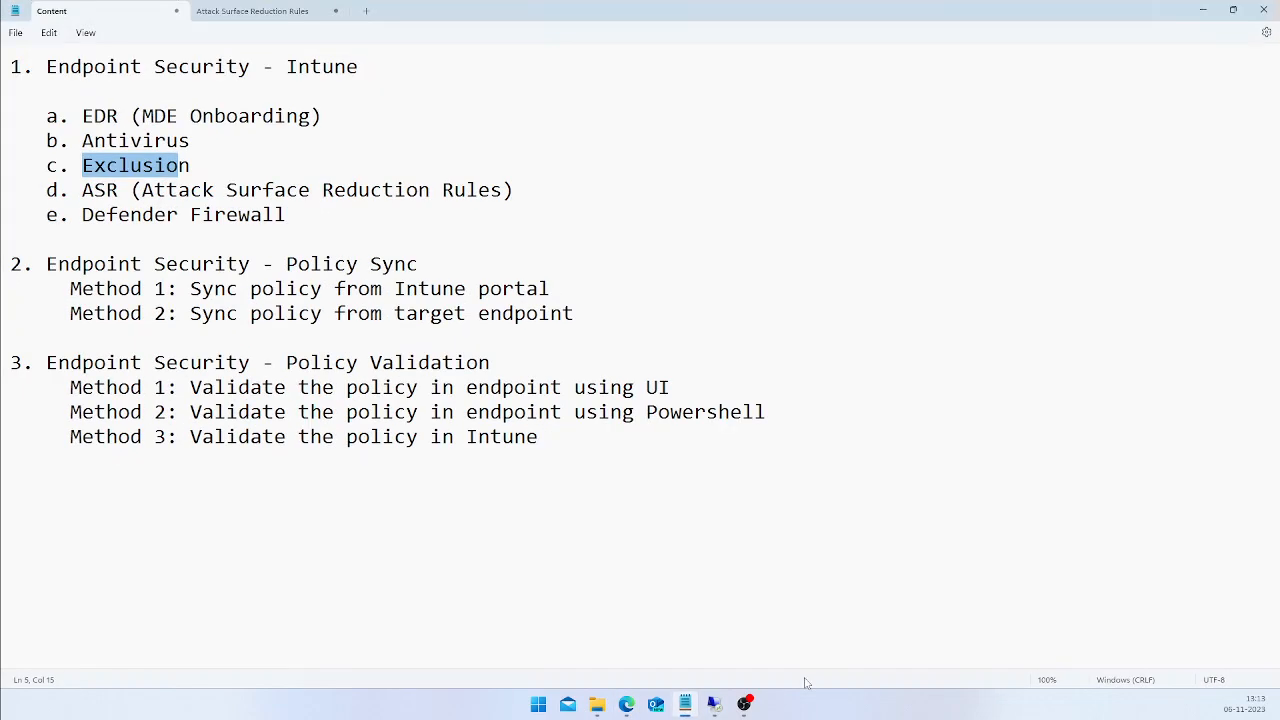
click(684, 706)
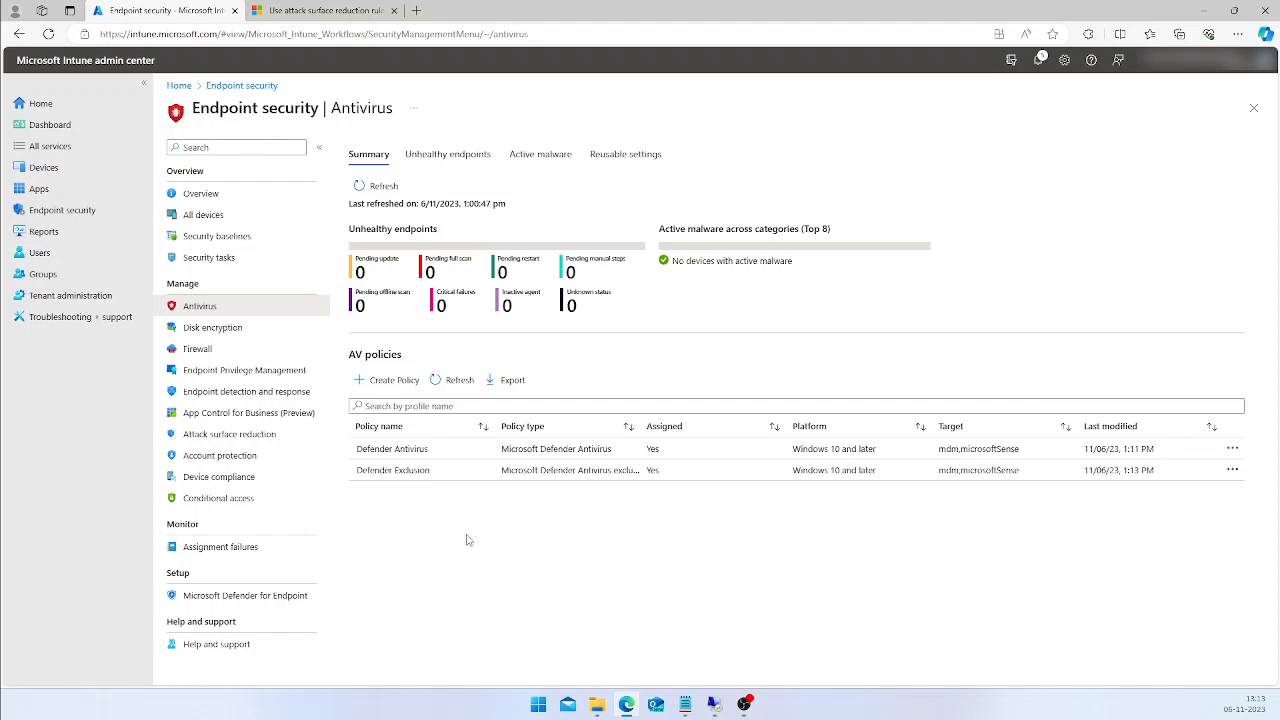
click(685, 704)
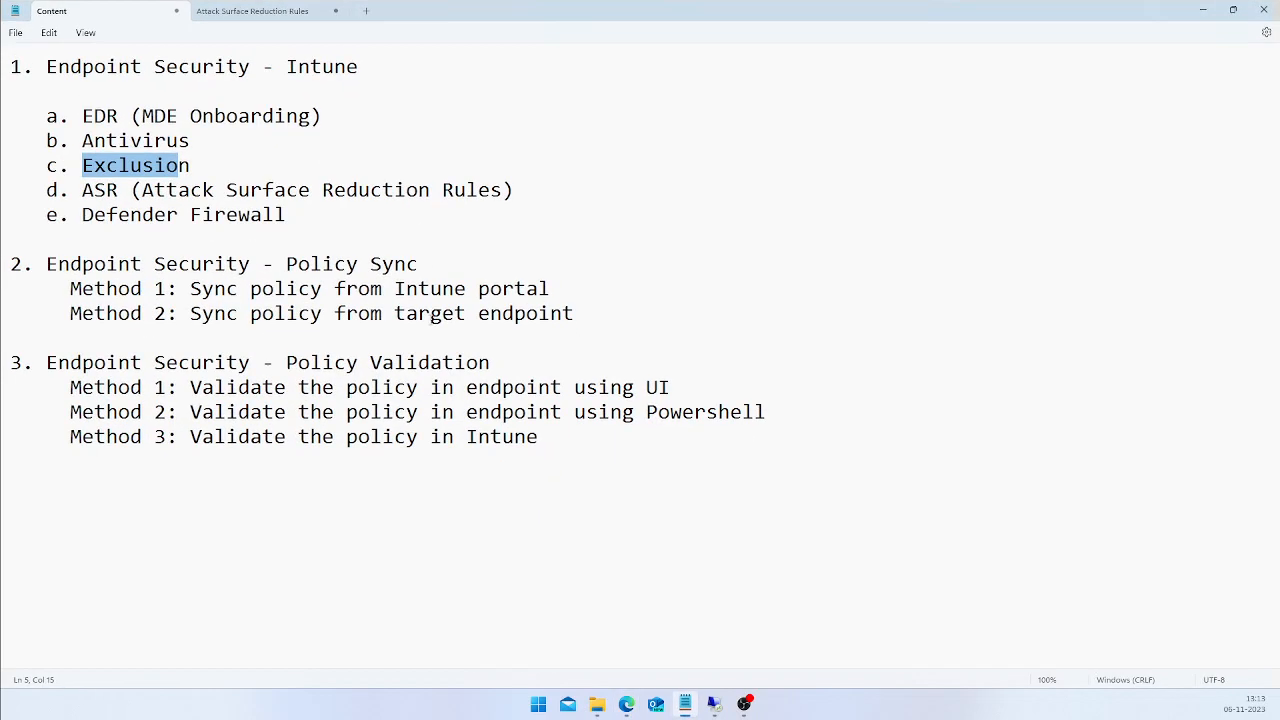
click(483, 197)
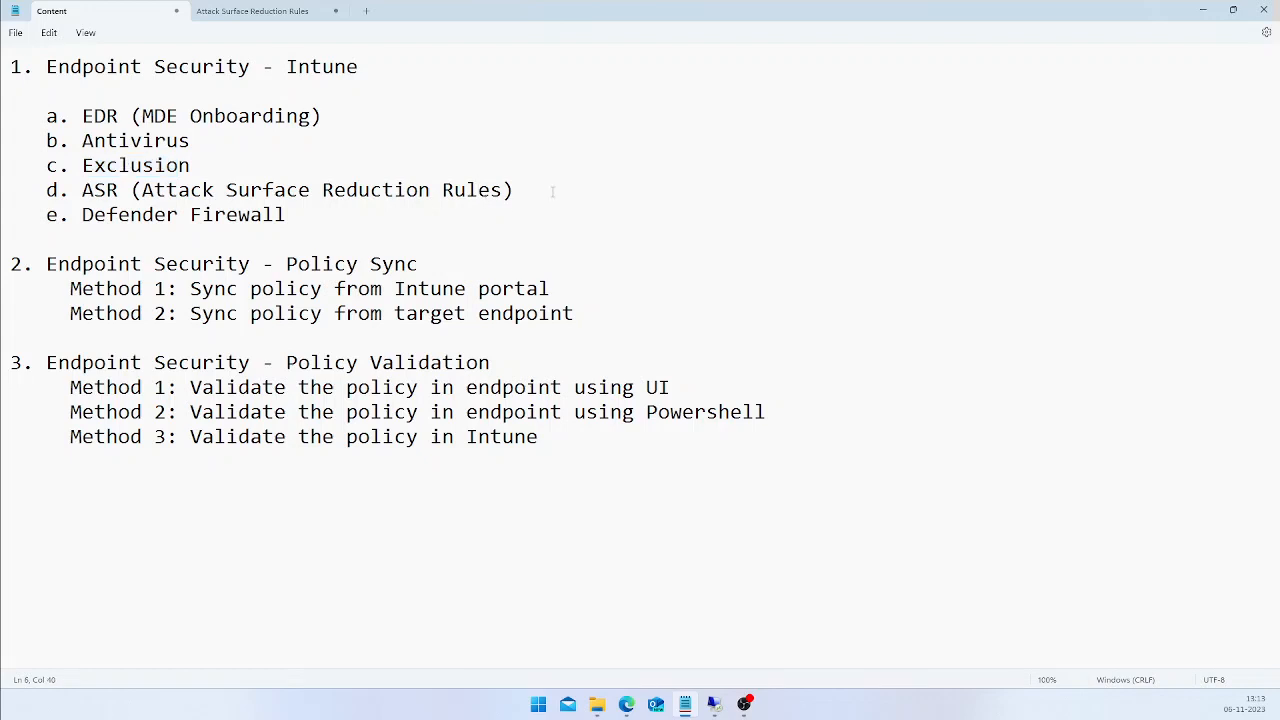
drag(552, 191, 94, 191)
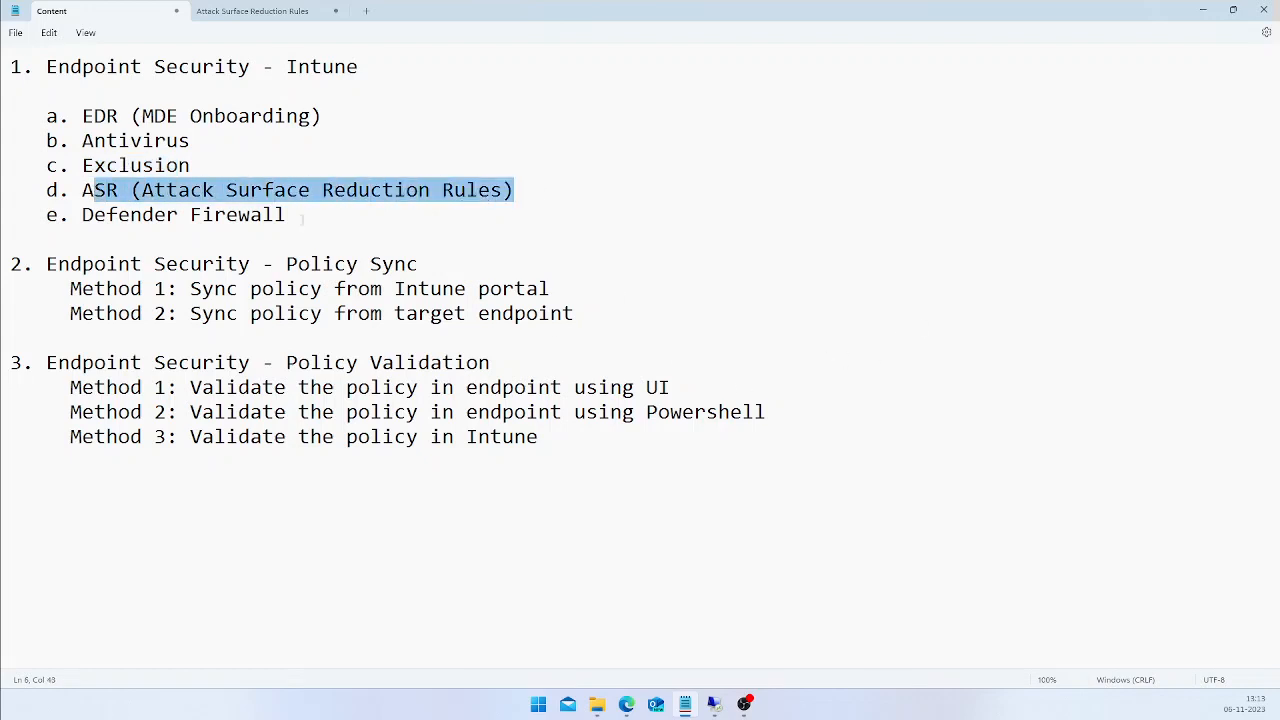
click(236, 190)
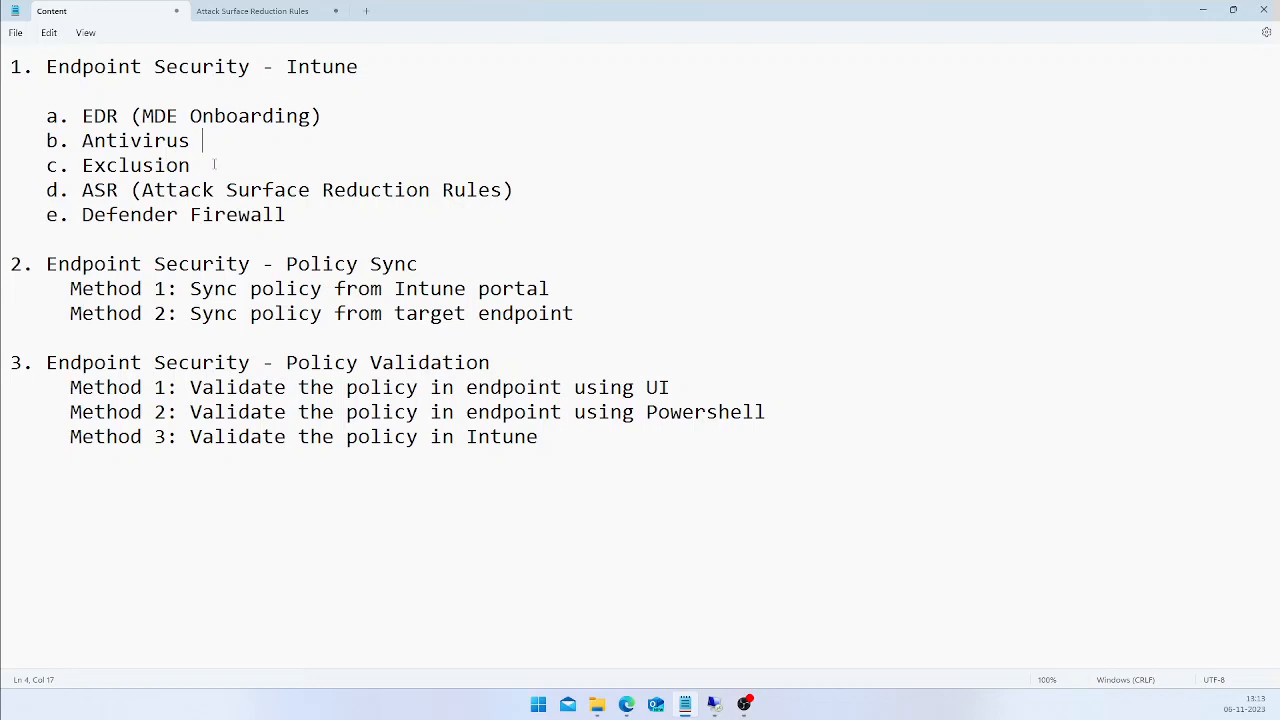
click(121, 141)
drag(93, 190, 143, 190)
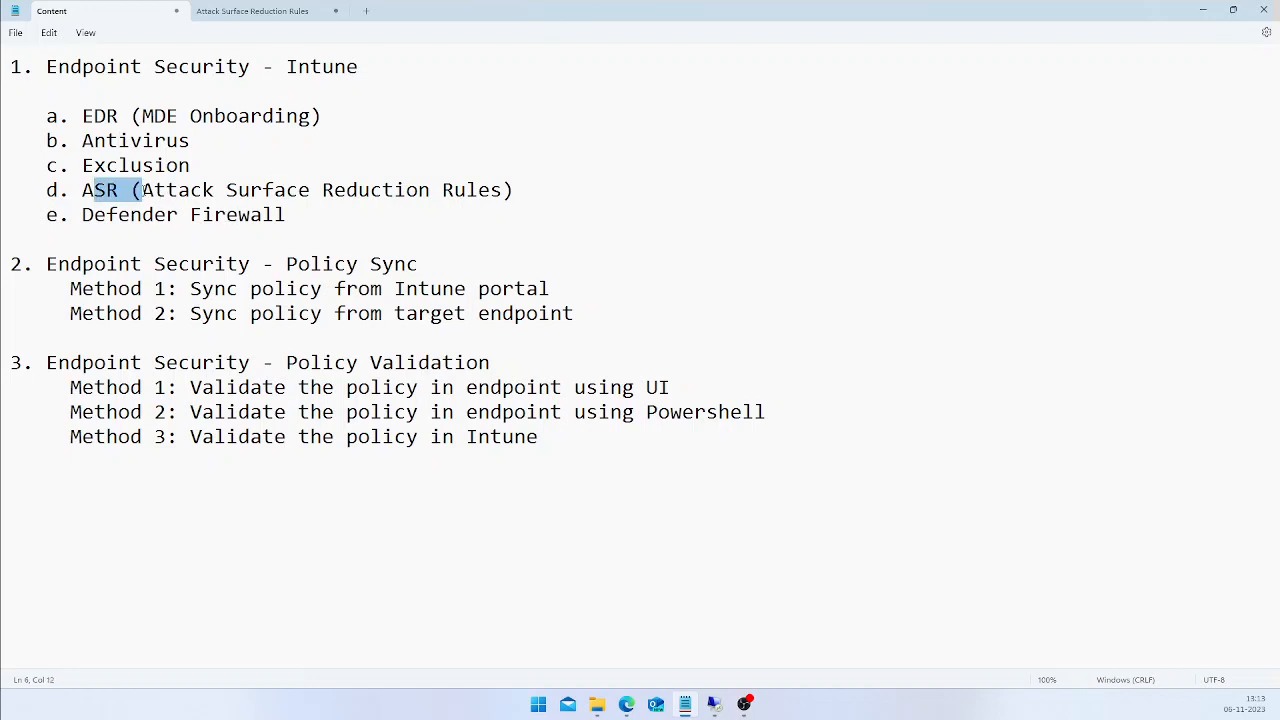
Switch back to Edge and start an attack surface reduction policy for Windows 10, Windows 11, and Windows Server using the Attack Surface Reduction Rules profile
click(628, 704)
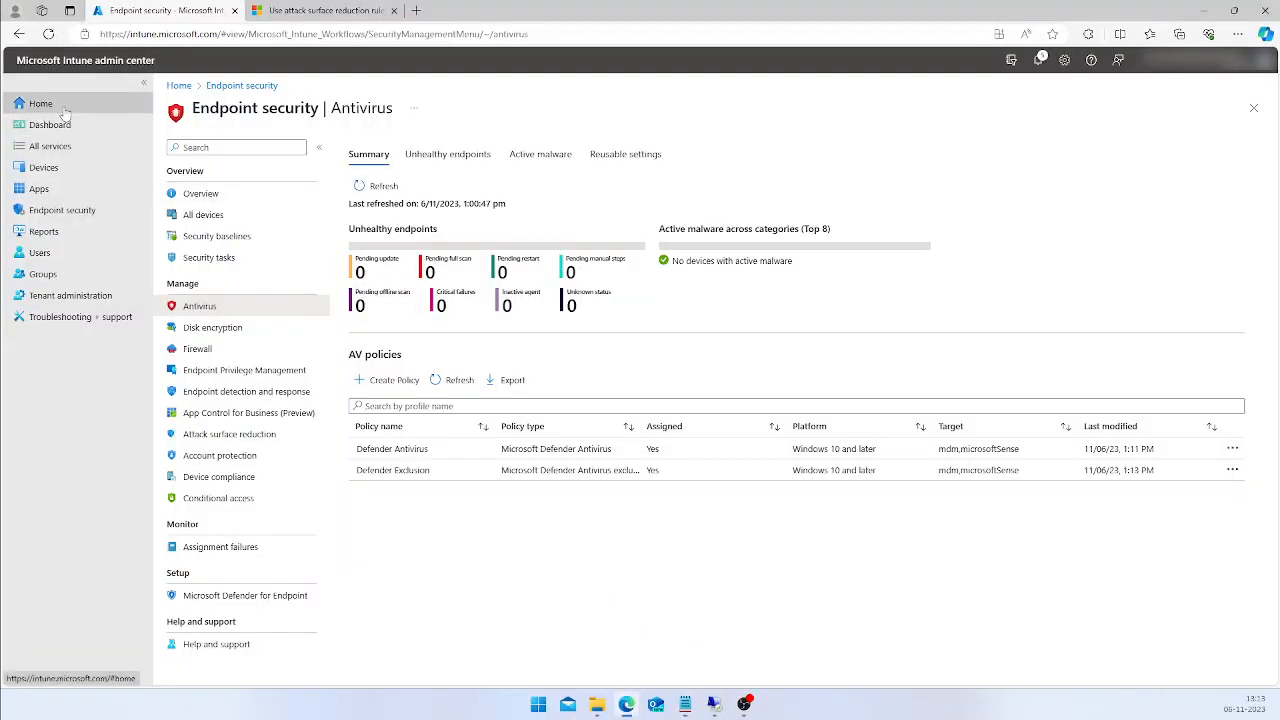
click(72, 212)
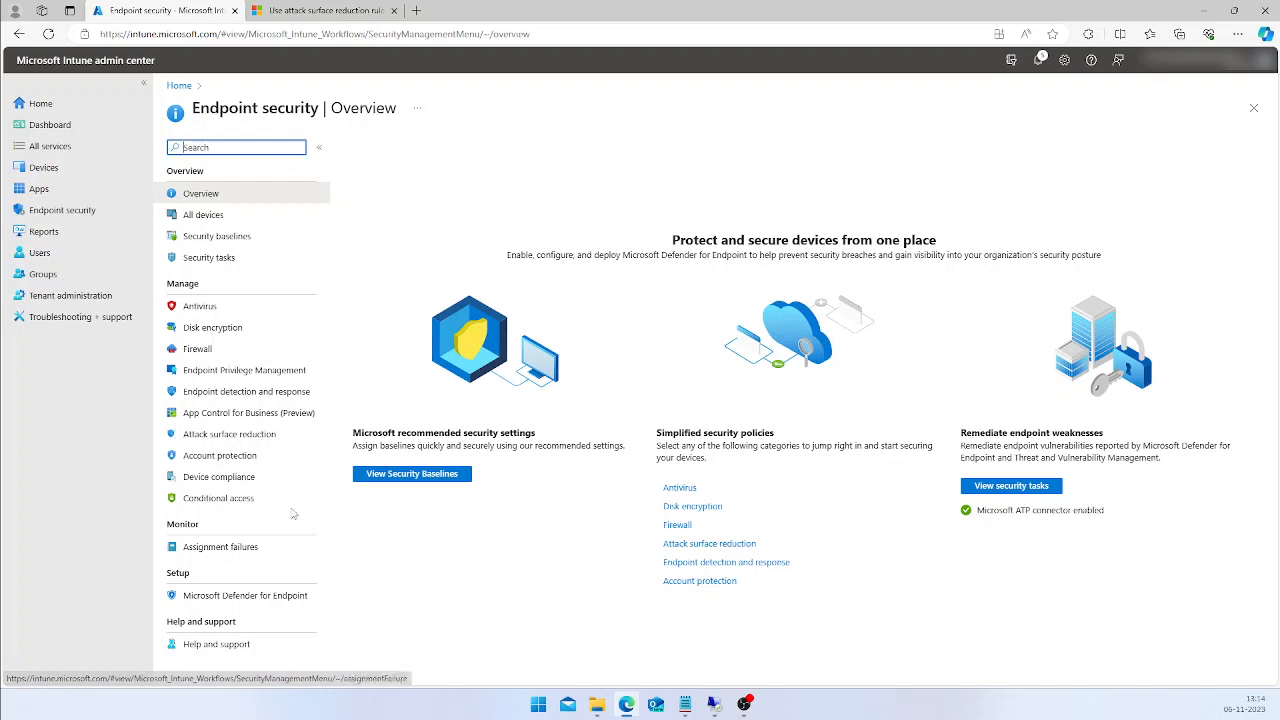
click(252, 436)
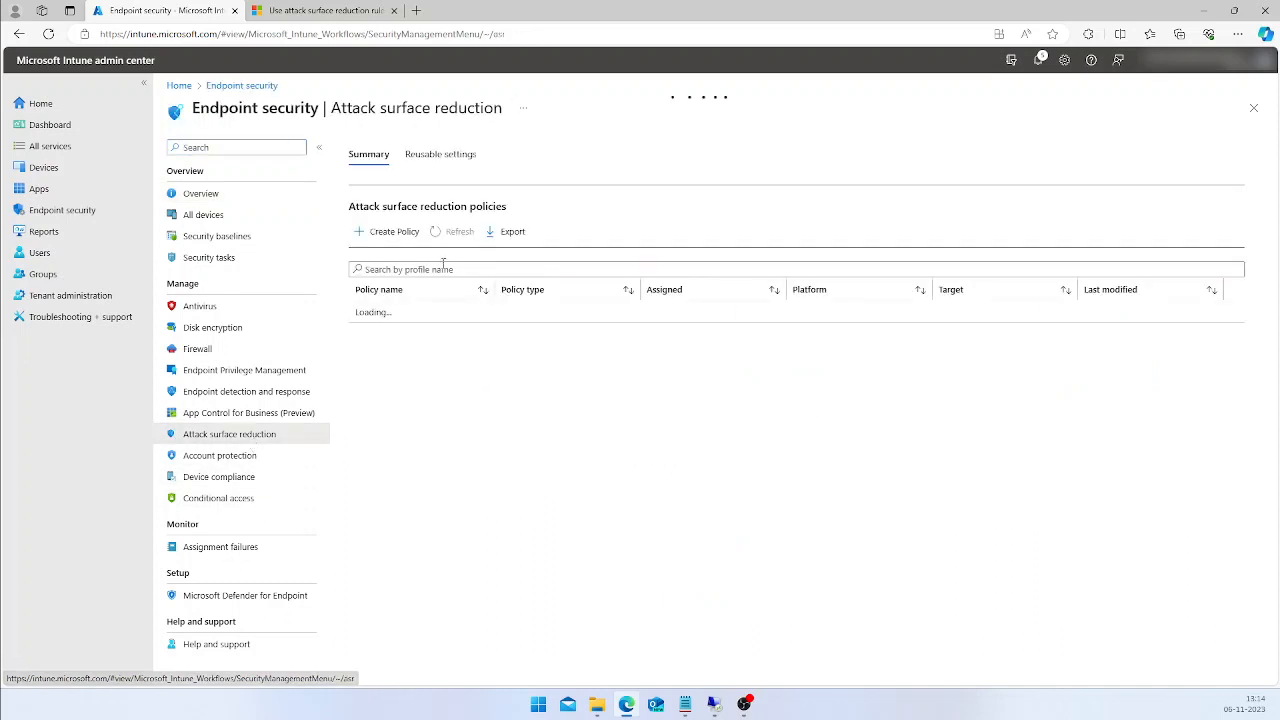
click(383, 240)
click(950, 161)
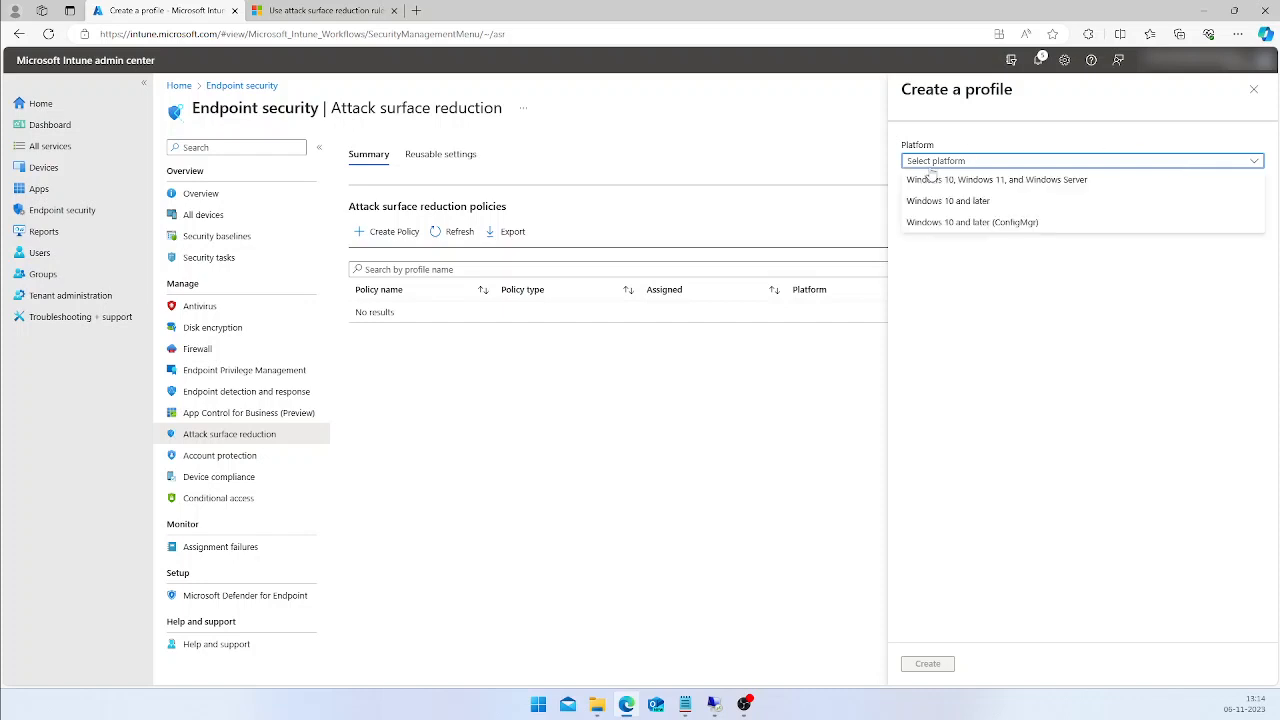
click(990, 179)
click(982, 191)
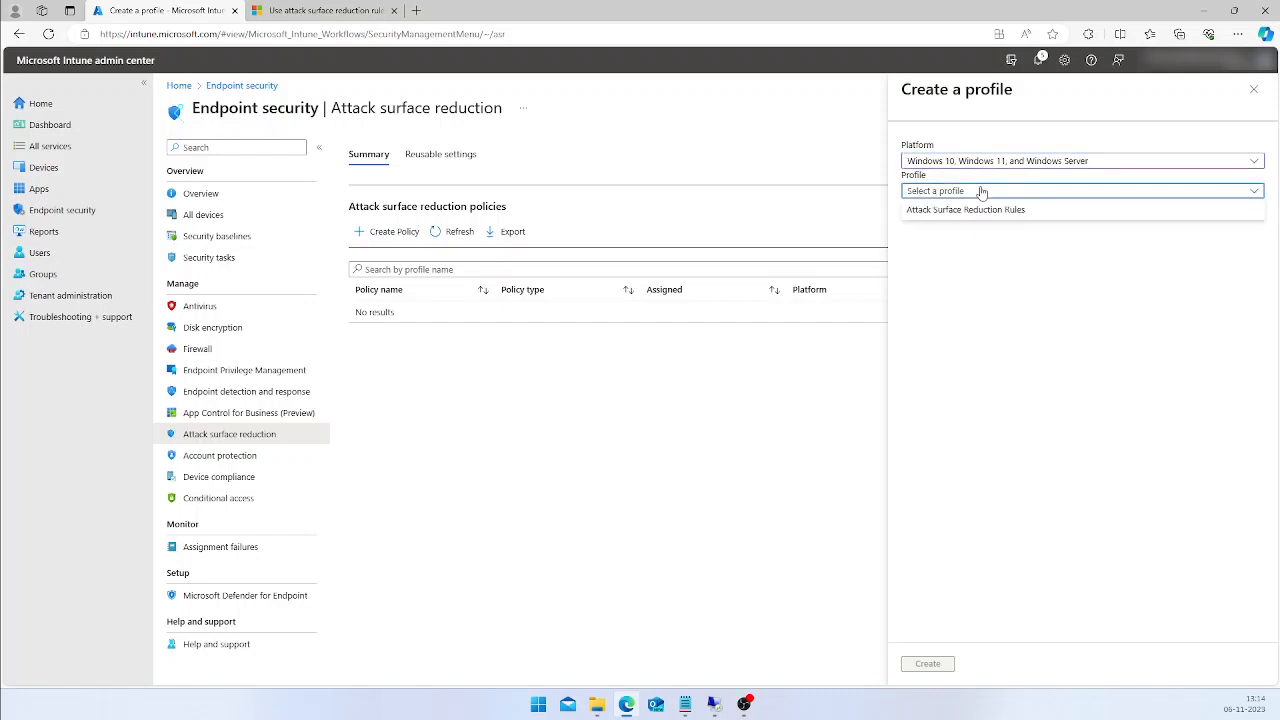
click(955, 210)
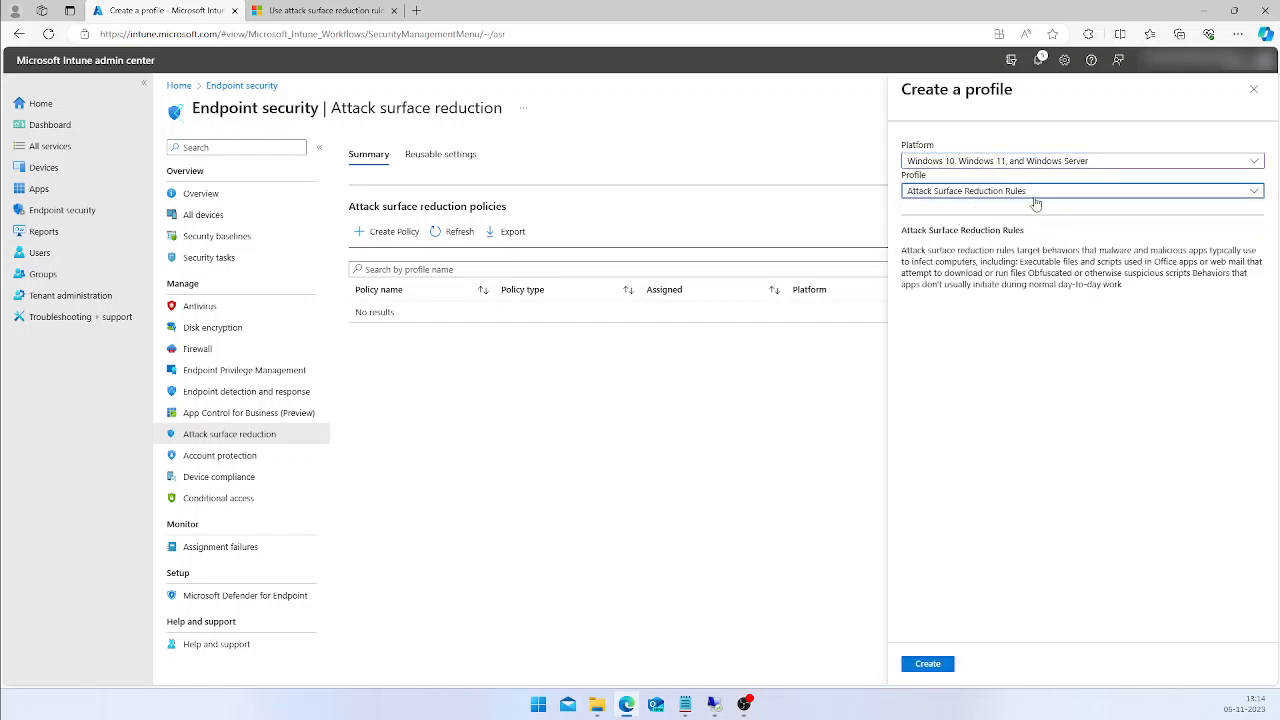
click(945, 664)
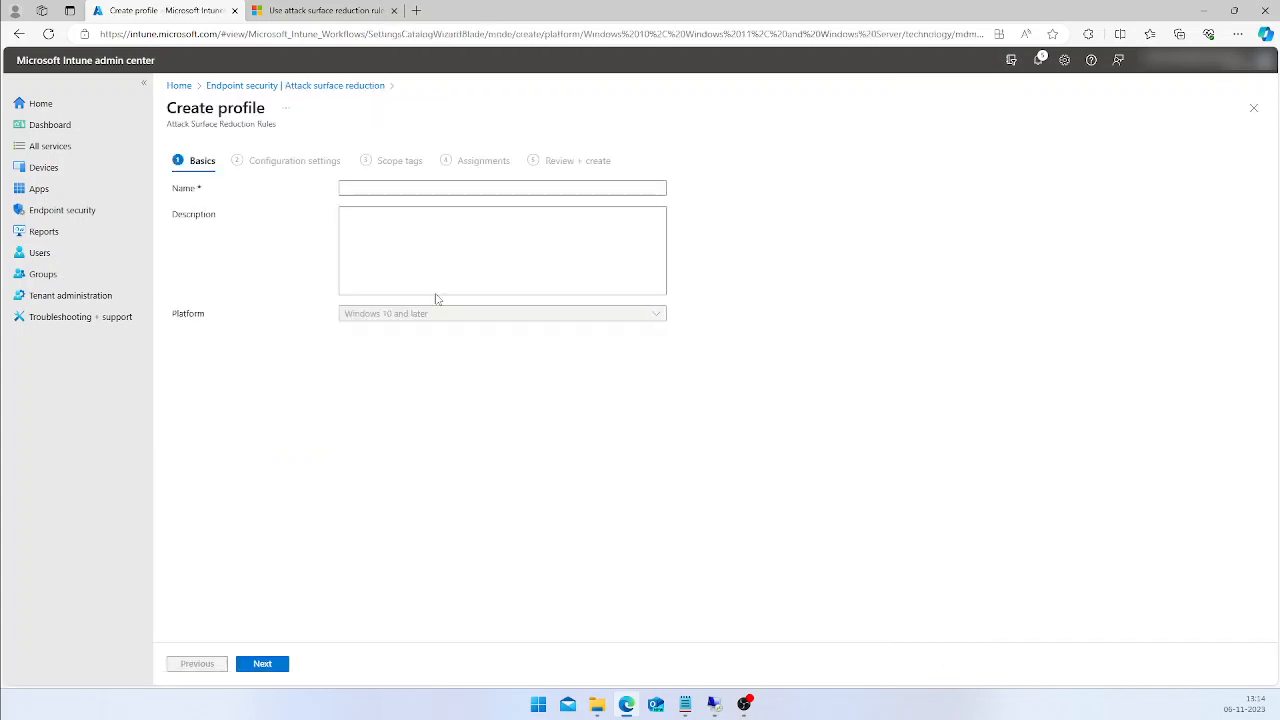
Name the attack surface reduction profile ASR Rules and proceed to its configuration settings
click(381, 189)
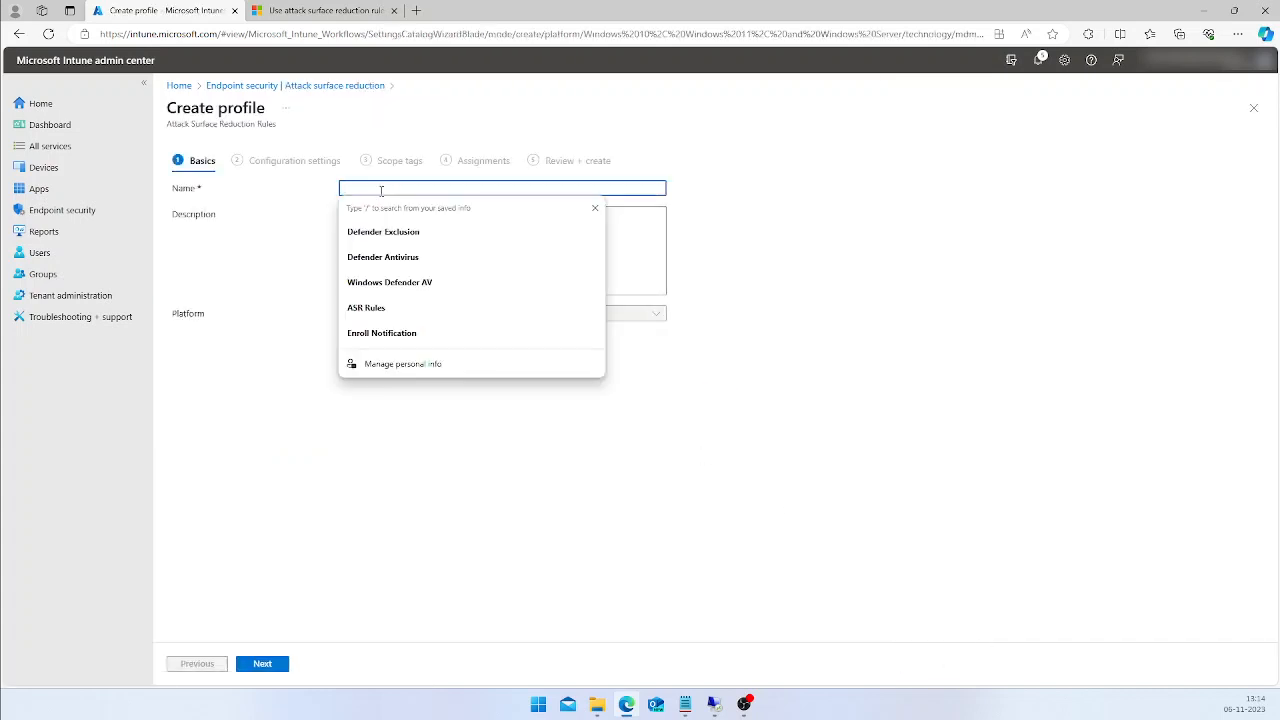
text(ASR)
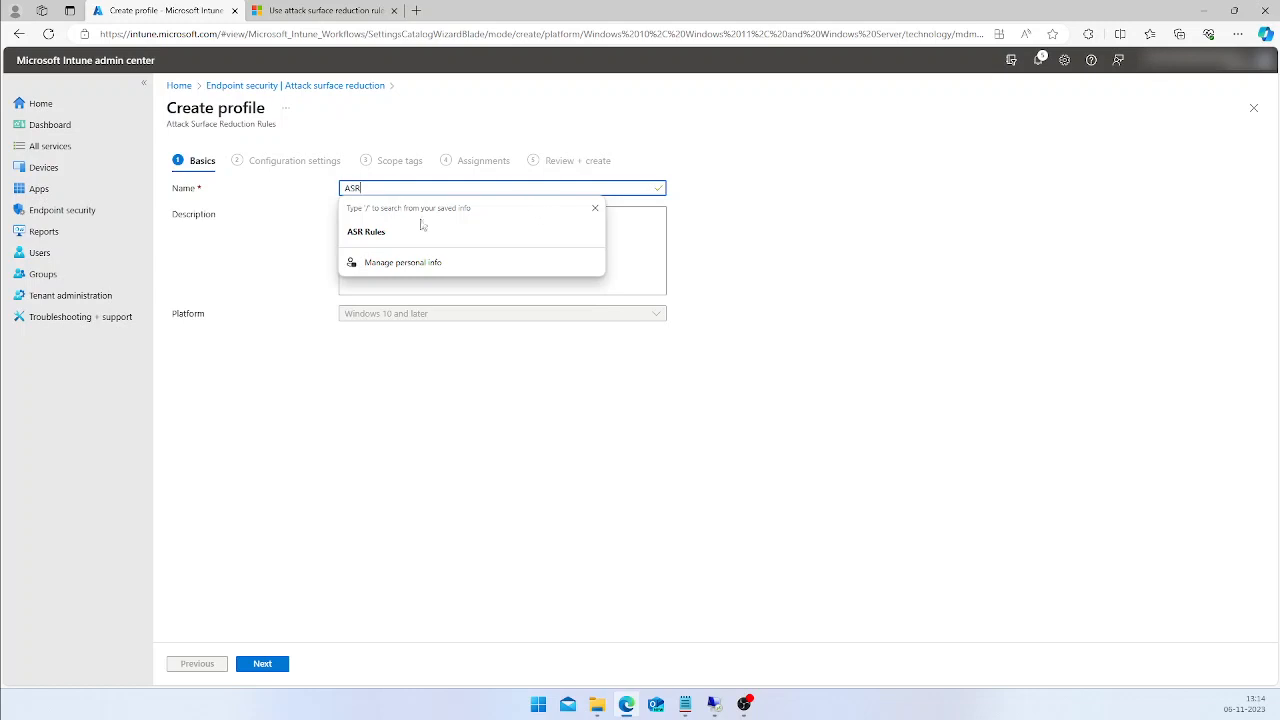
click(422, 224)
click(262, 664)
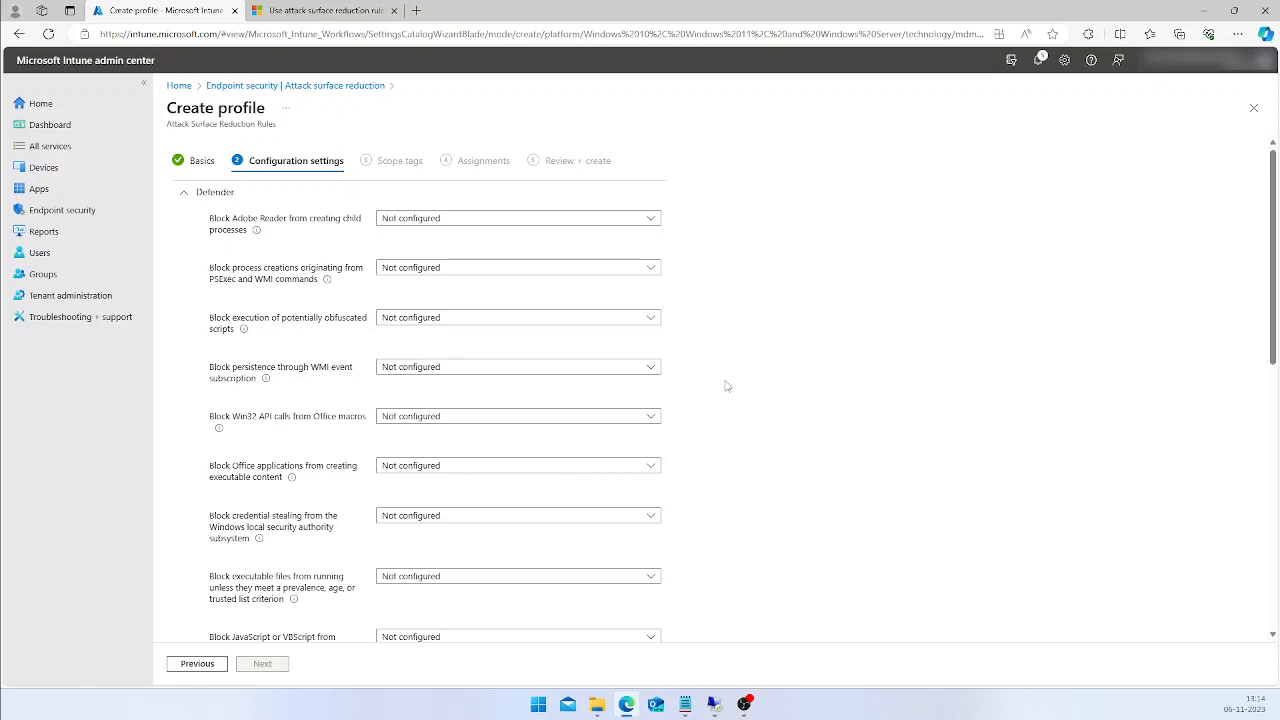
Set the Adobe Reader child process rule to Block and configure the rule against Office applications injecting code into other processes
scroll(725, 386, down, 2)
scroll(714, 386, up, 2)
click(390, 219)
click(391, 258)
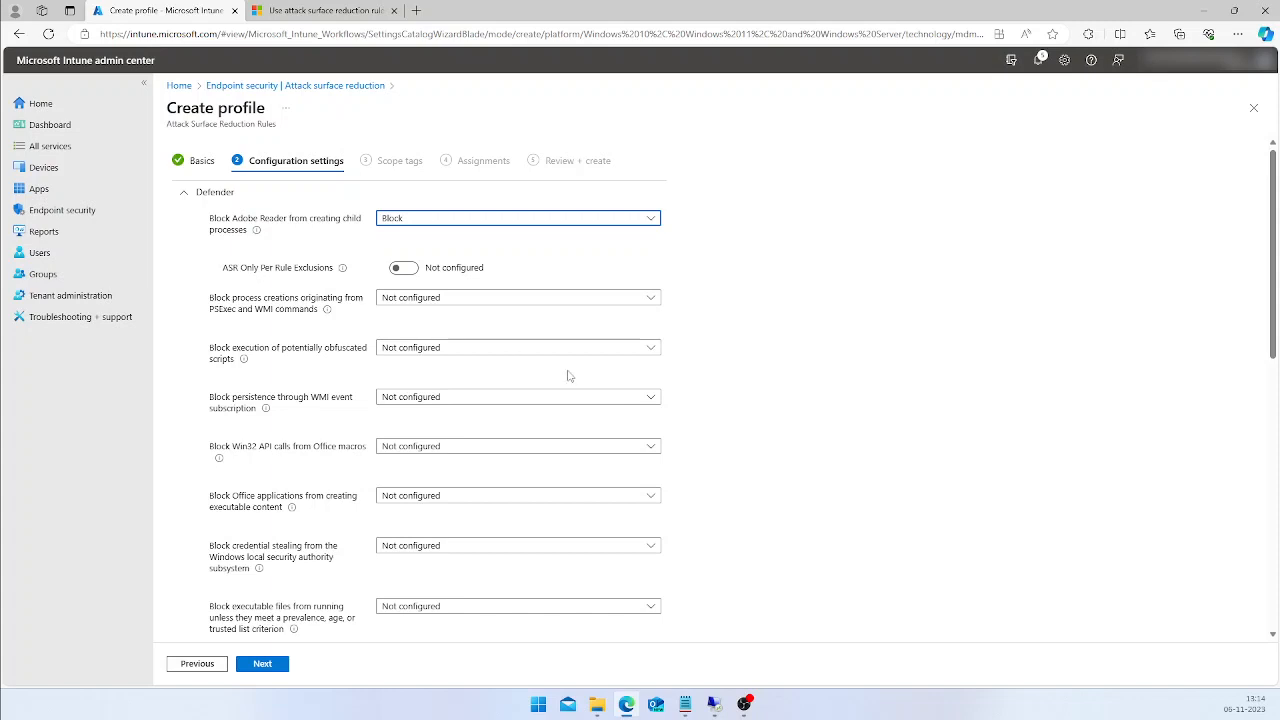
scroll(531, 395, down, 1)
scroll(510, 400, up, 1)
scroll(345, 417, down, 3)
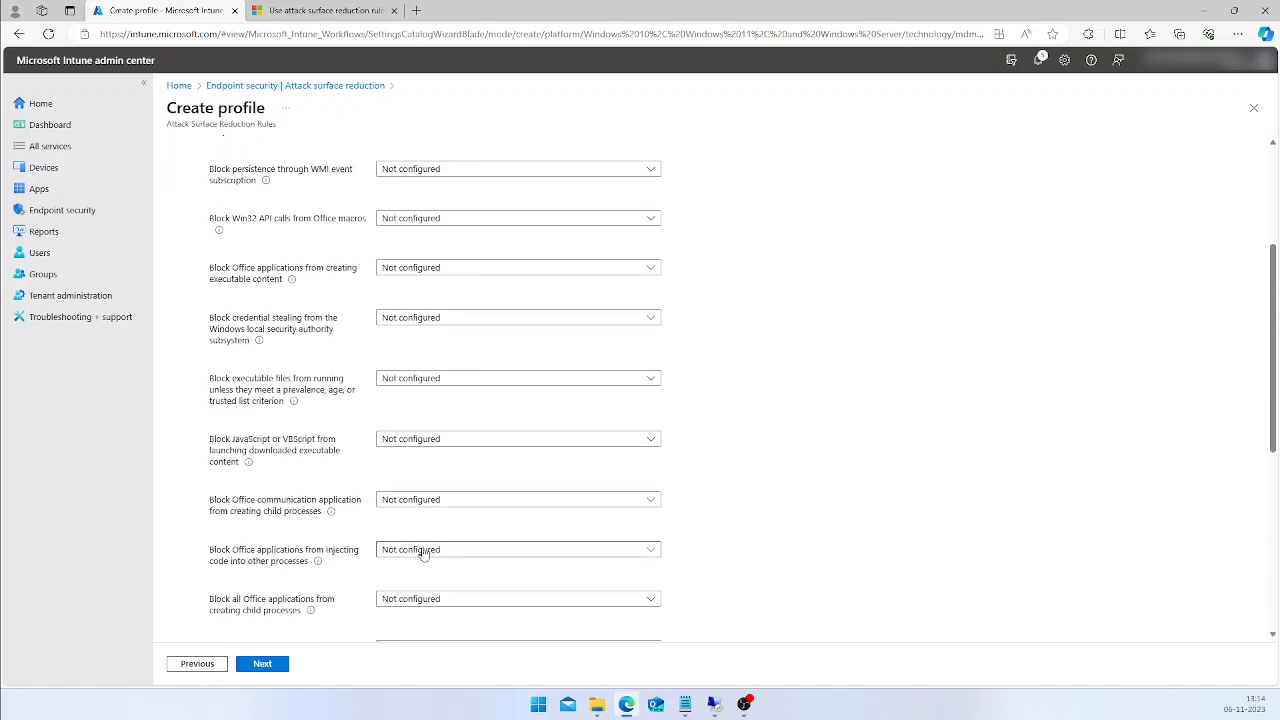
click(421, 553)
click(392, 466)
Set Enable Controlled Folder Access to Enabled in the Defender settings
scroll(533, 541, down, 6)
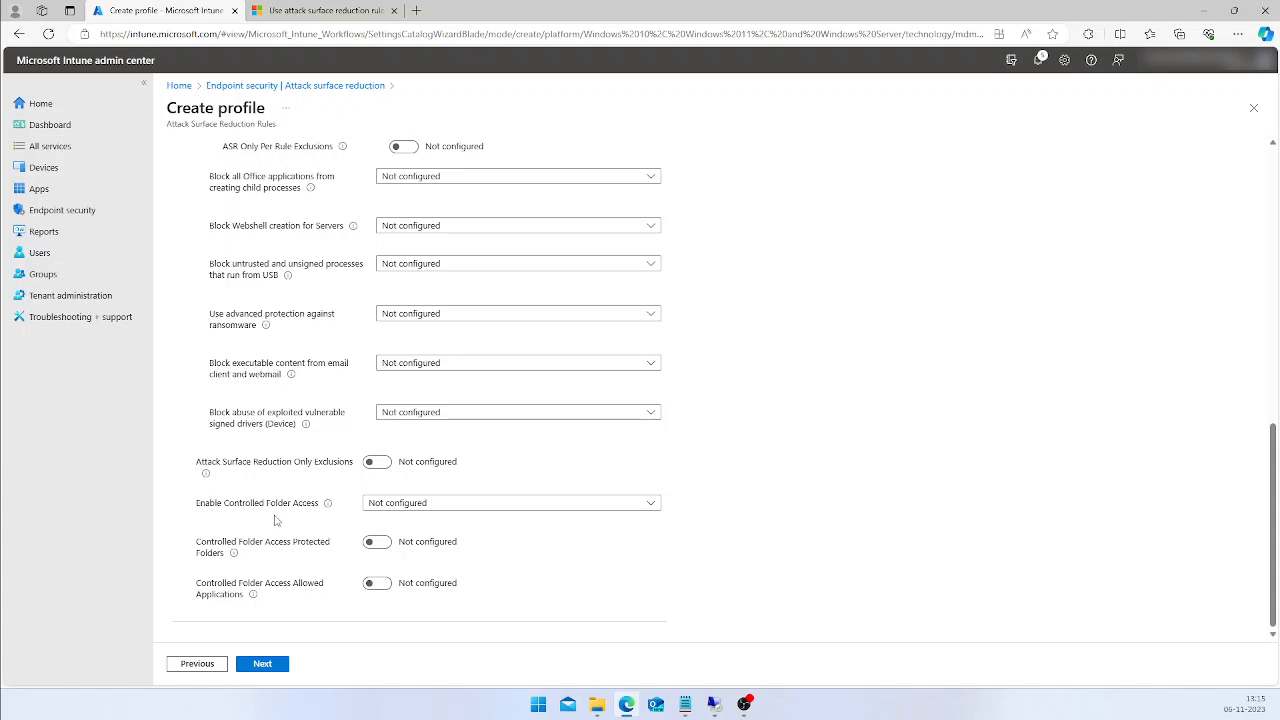
click(420, 505)
click(400, 518)
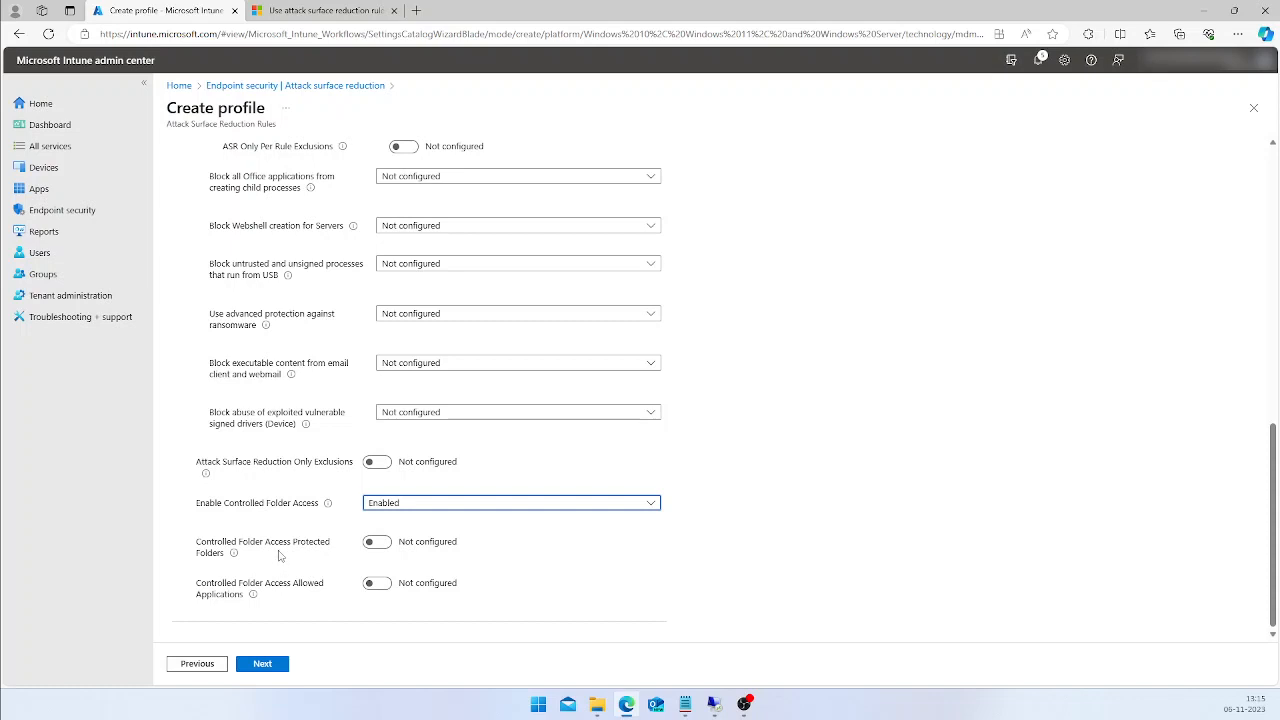
click(385, 548)
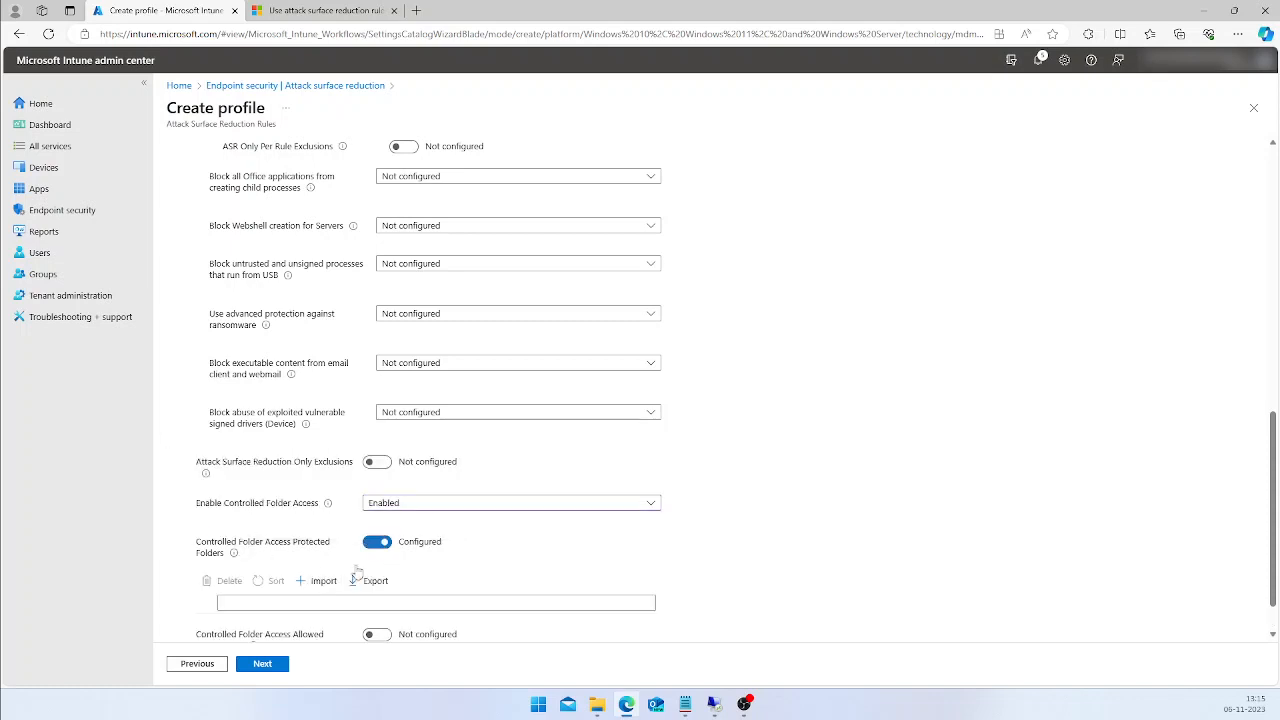
scroll(377, 585, down, 1)
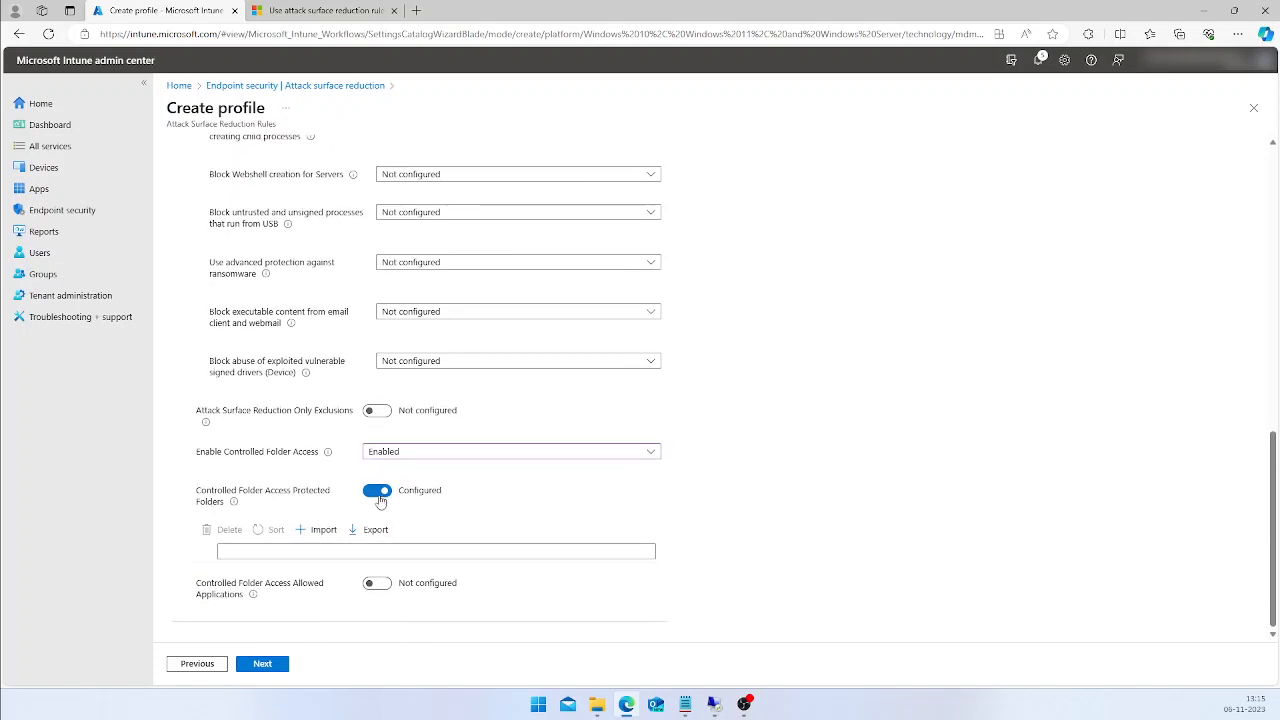
click(370, 494)
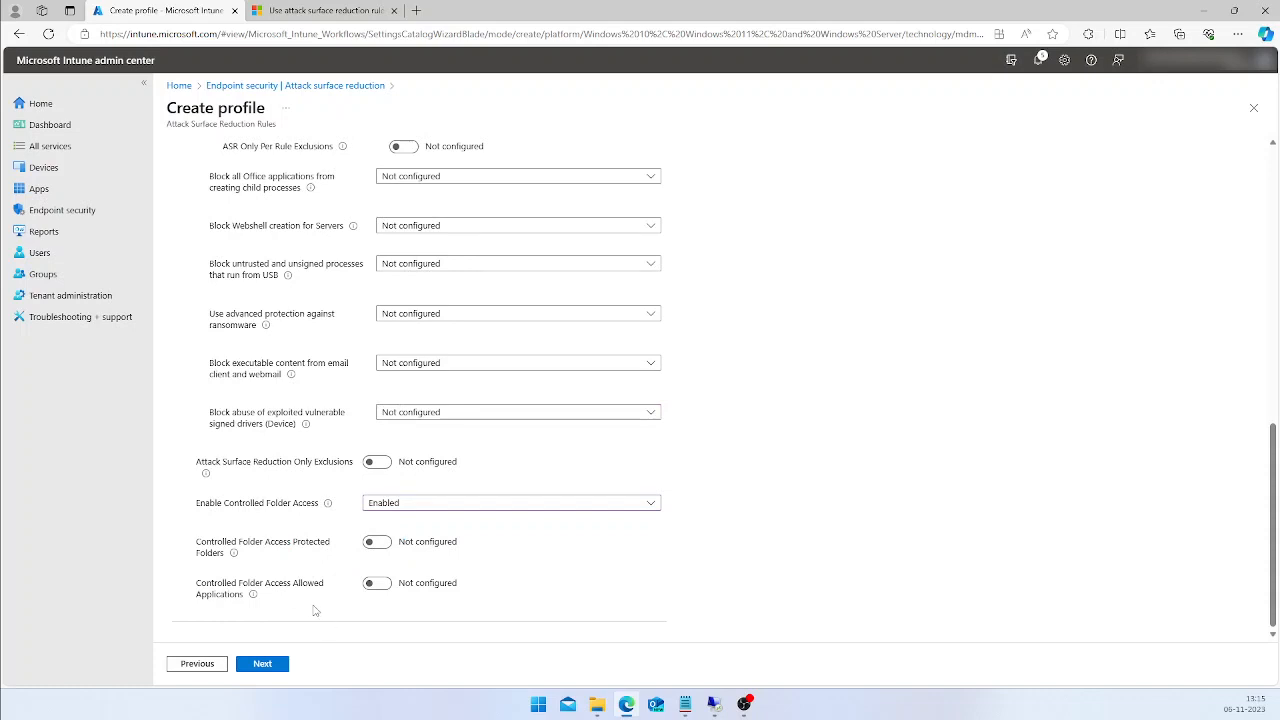
click(380, 588)
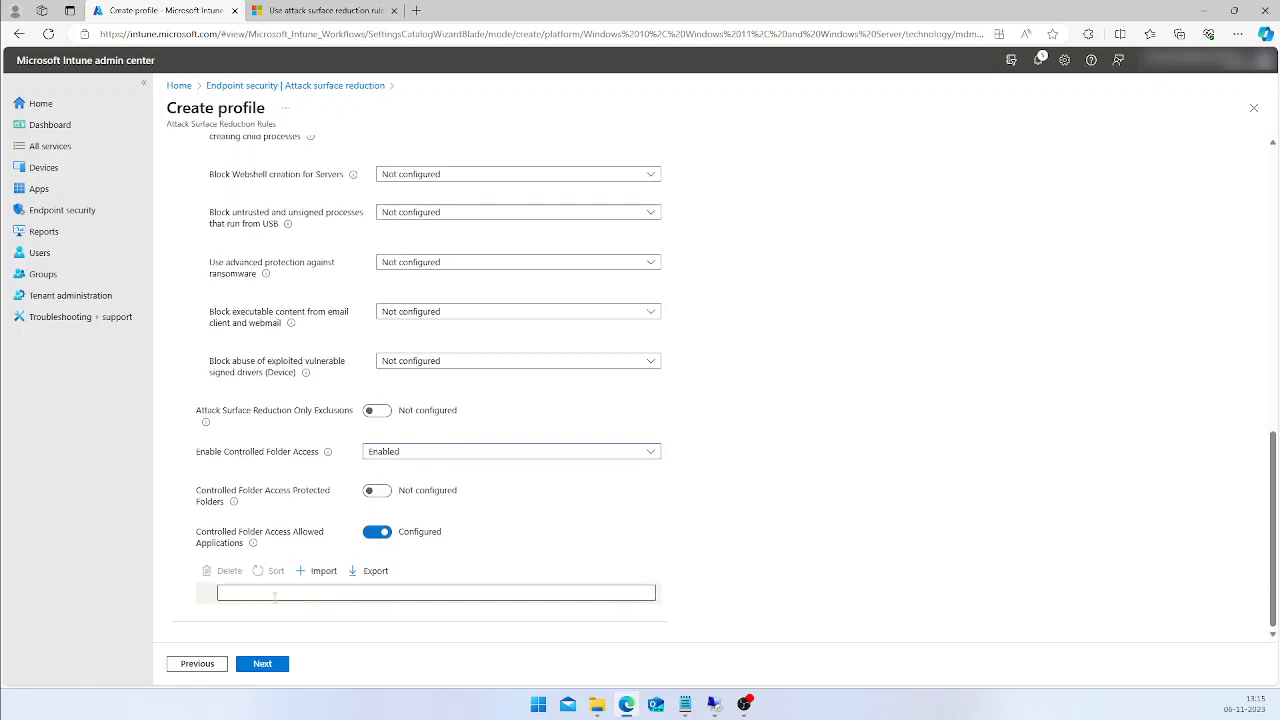
click(374, 534)
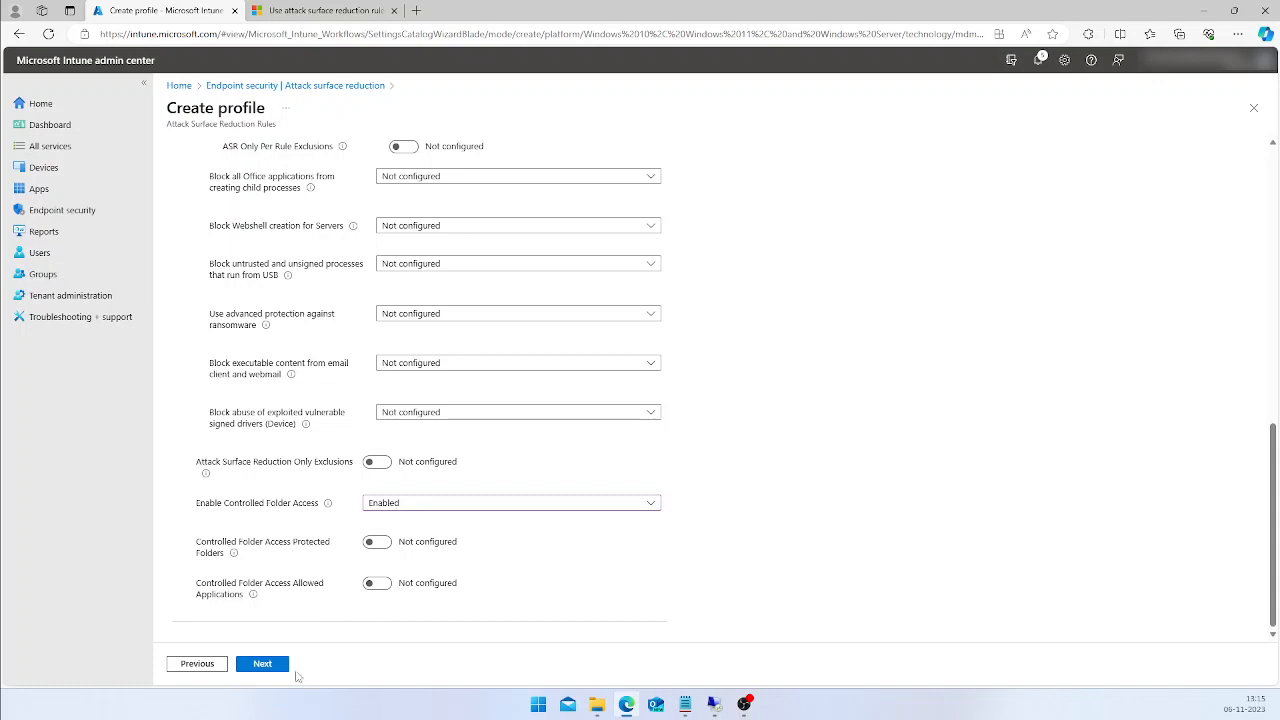
Keep the default scope tag, assign the ASR Rules profile to the Windows11 group, and create the policy
click(262, 664)
click(263, 665)
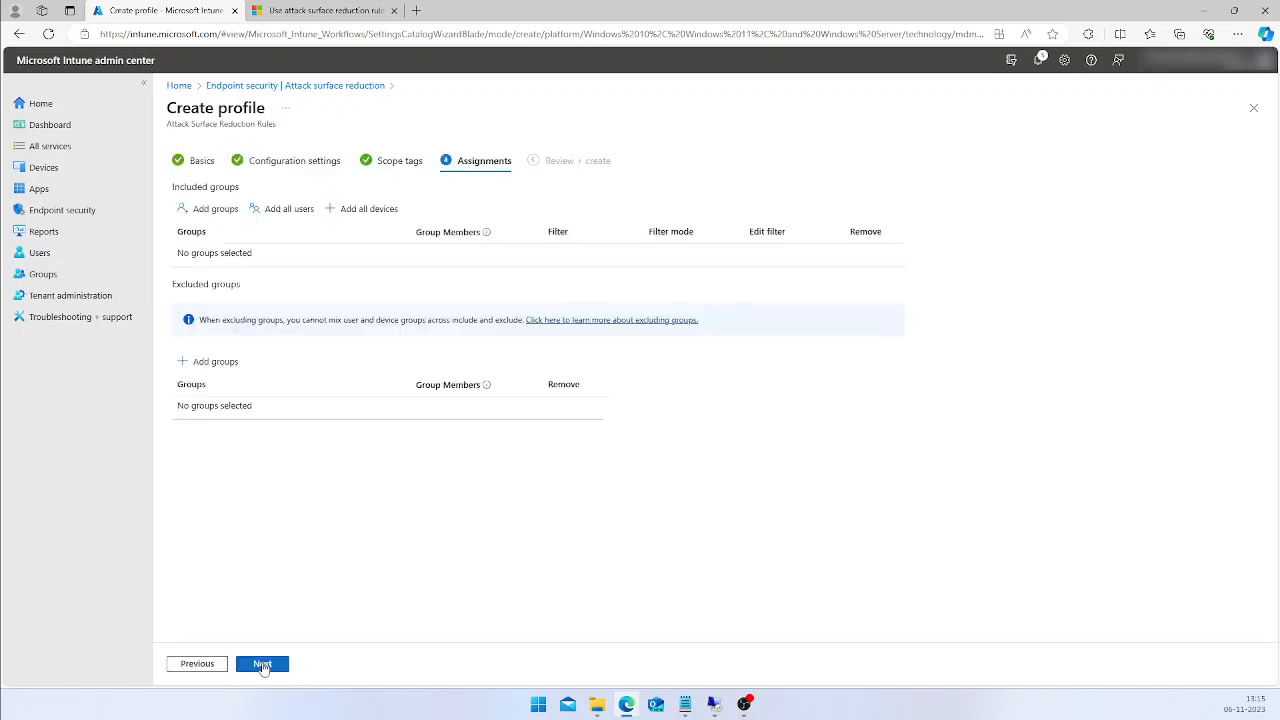
click(208, 214)
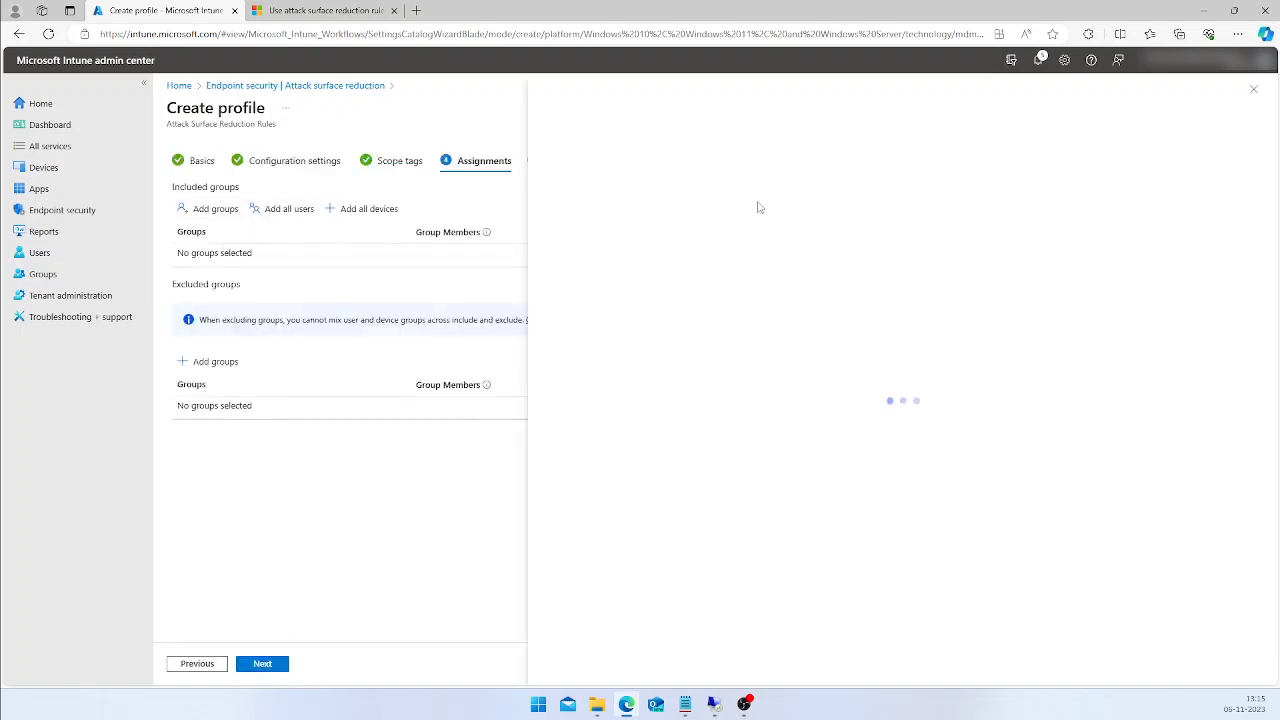
click(647, 428)
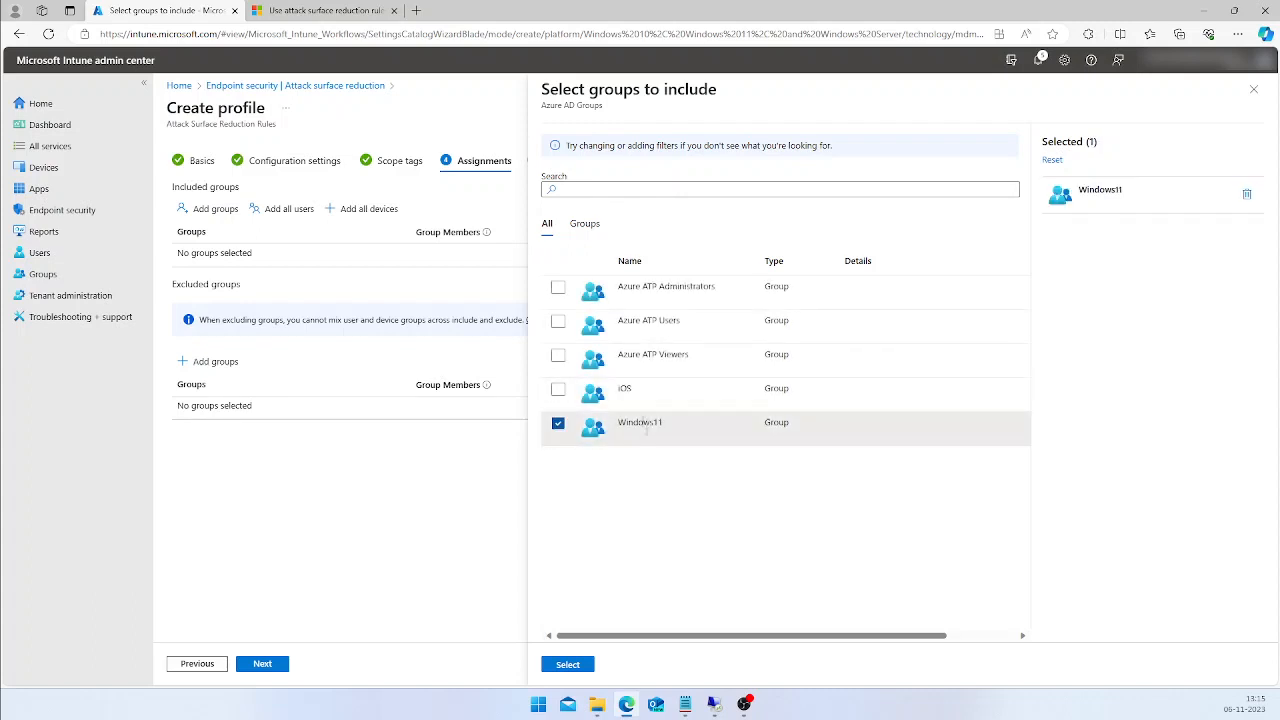
click(572, 666)
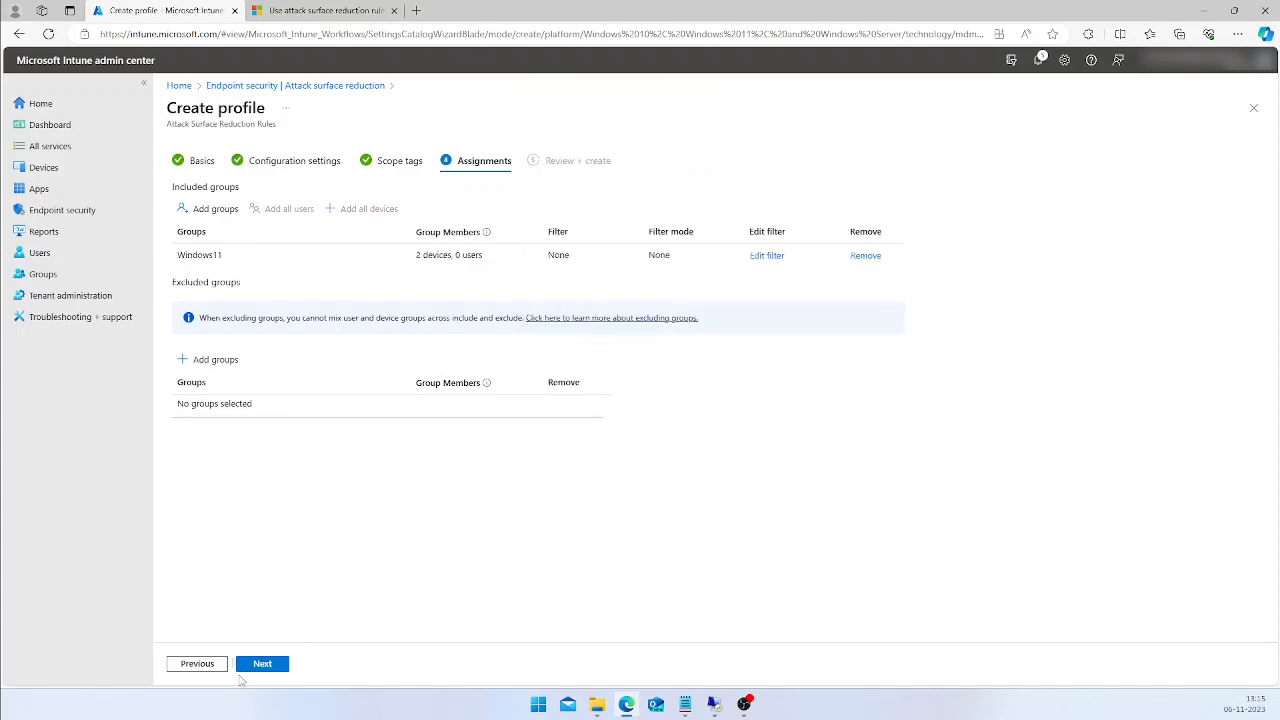
click(258, 668)
click(268, 660)
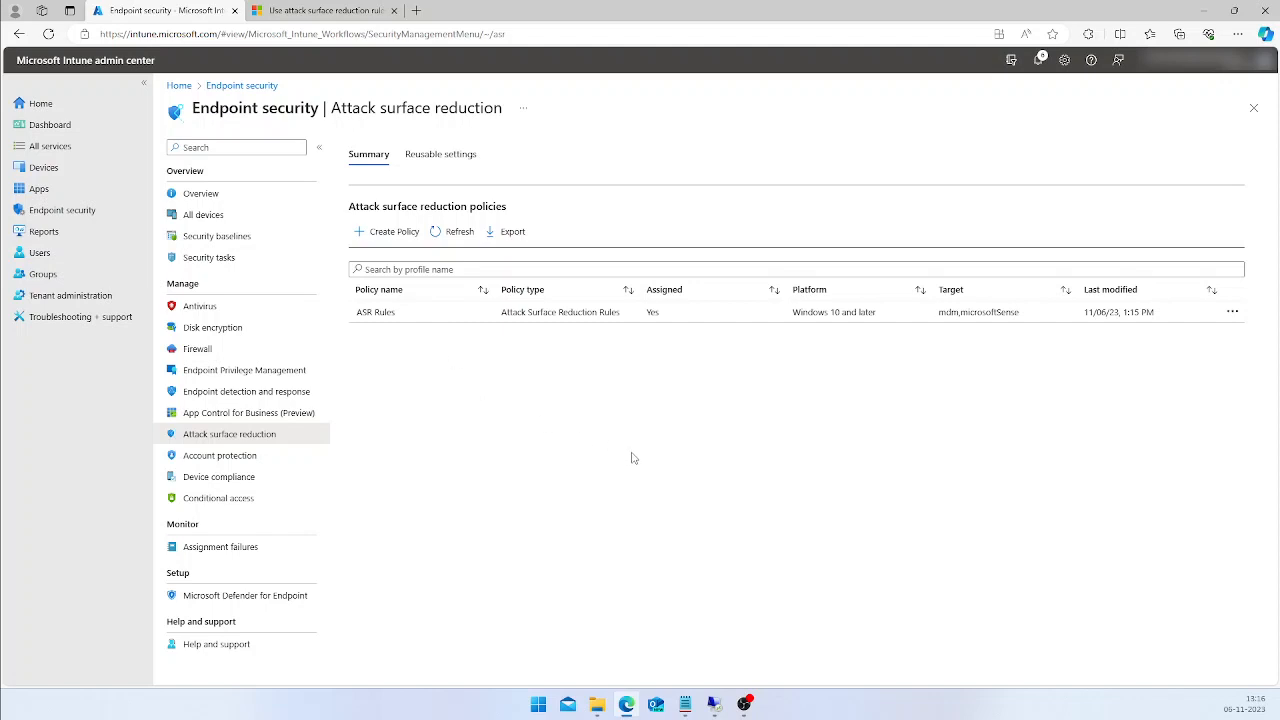
Switch to Notepad, highlight the Defender Firewall item in the outline, and return to Edge
click(685, 704)
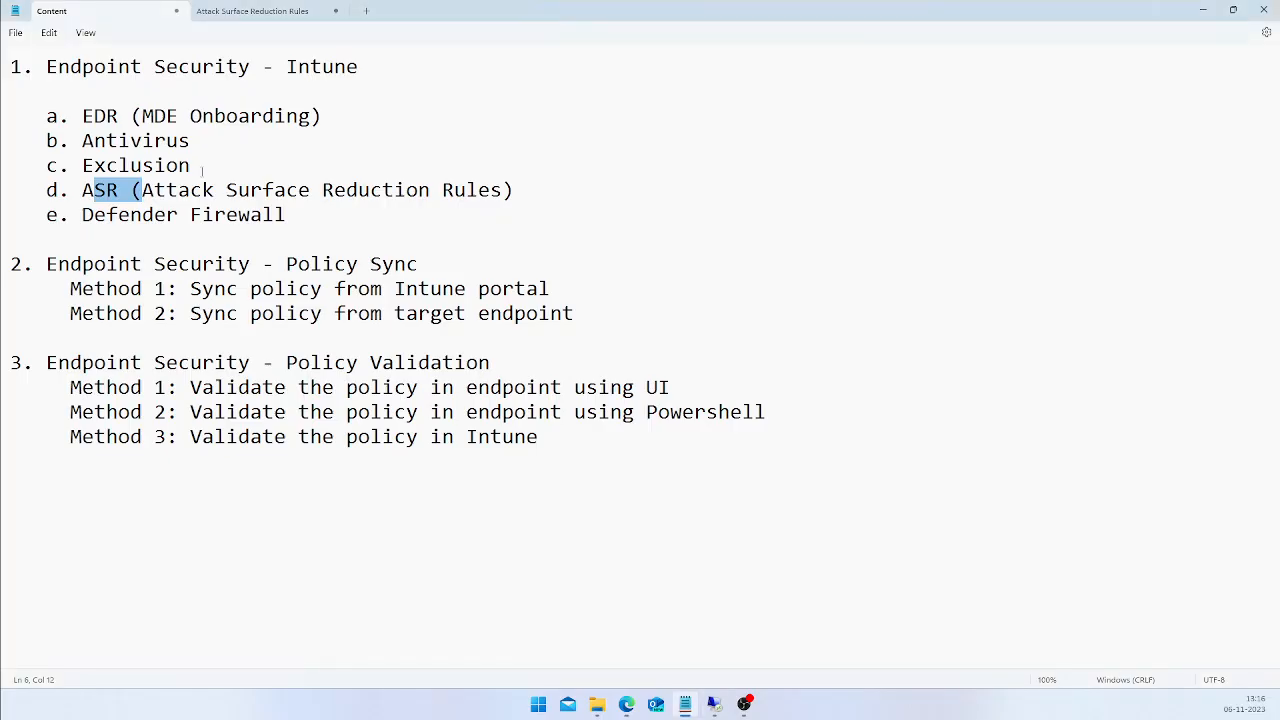
drag(286, 214, 82, 214)
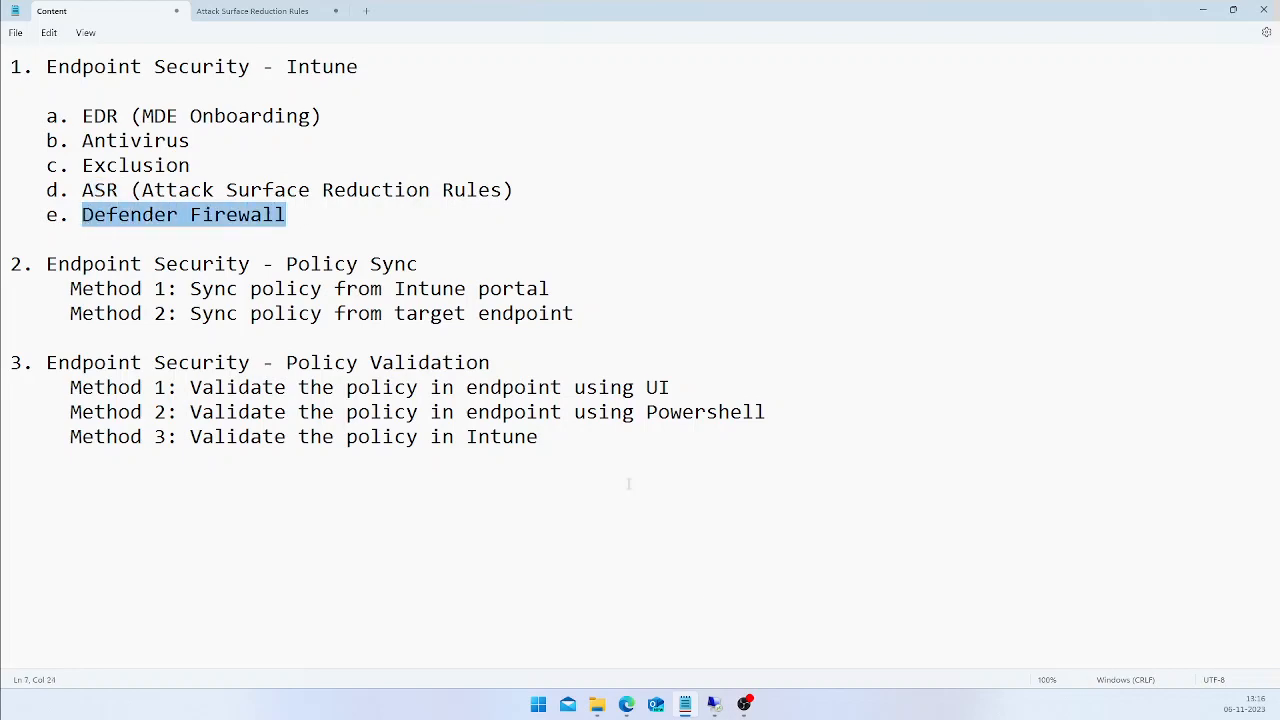
click(626, 704)
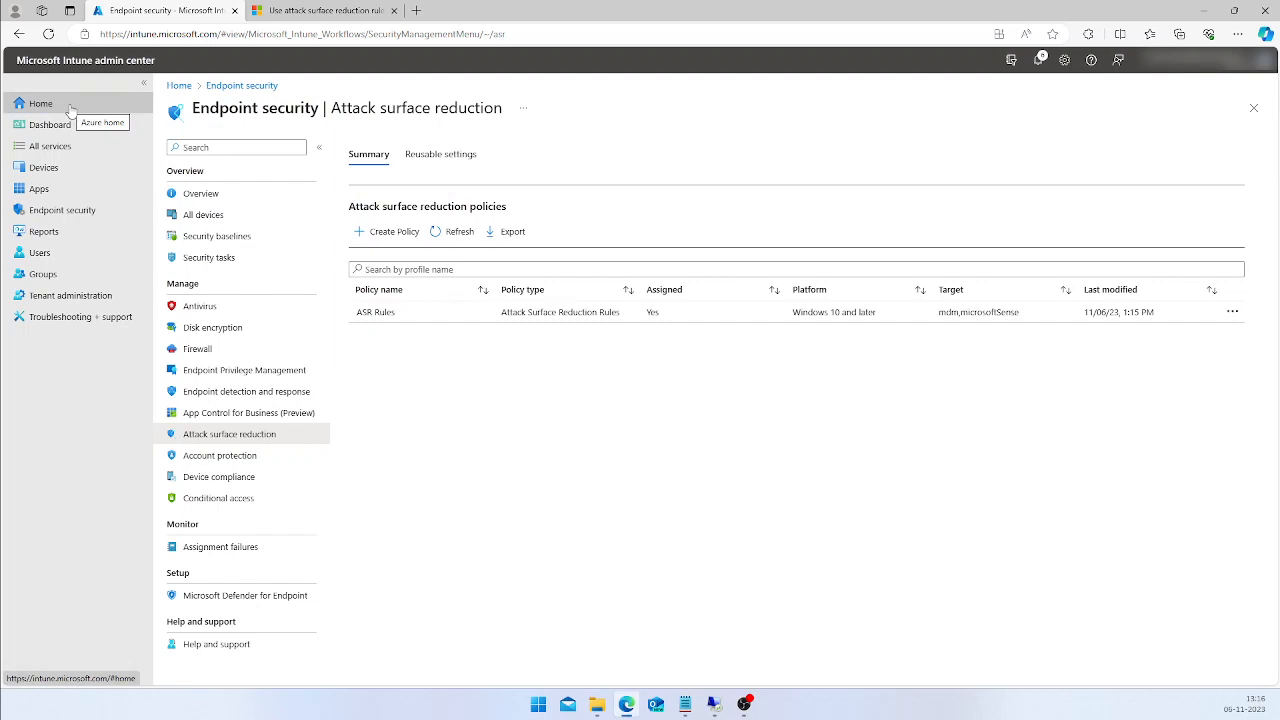
Start an endpoint security firewall policy for Windows 10, Windows 11, and Windows Server using the Microsoft Defender Firewall profile
click(68, 210)
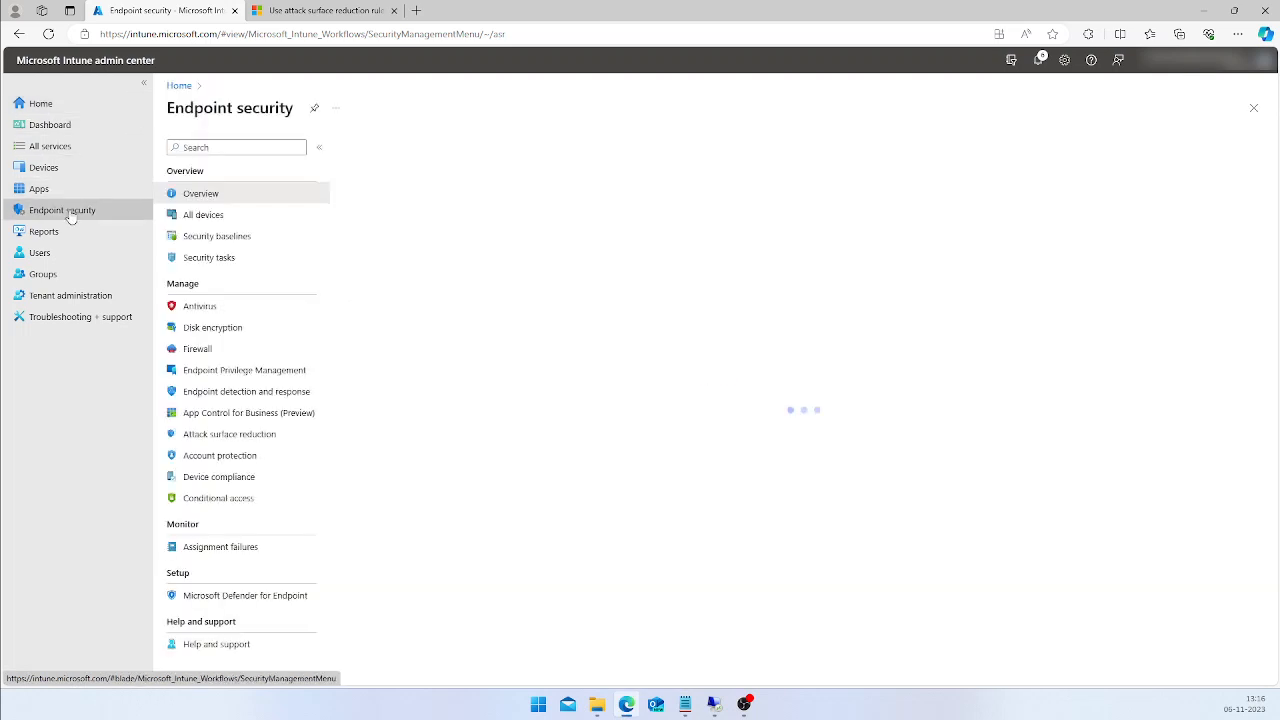
click(211, 352)
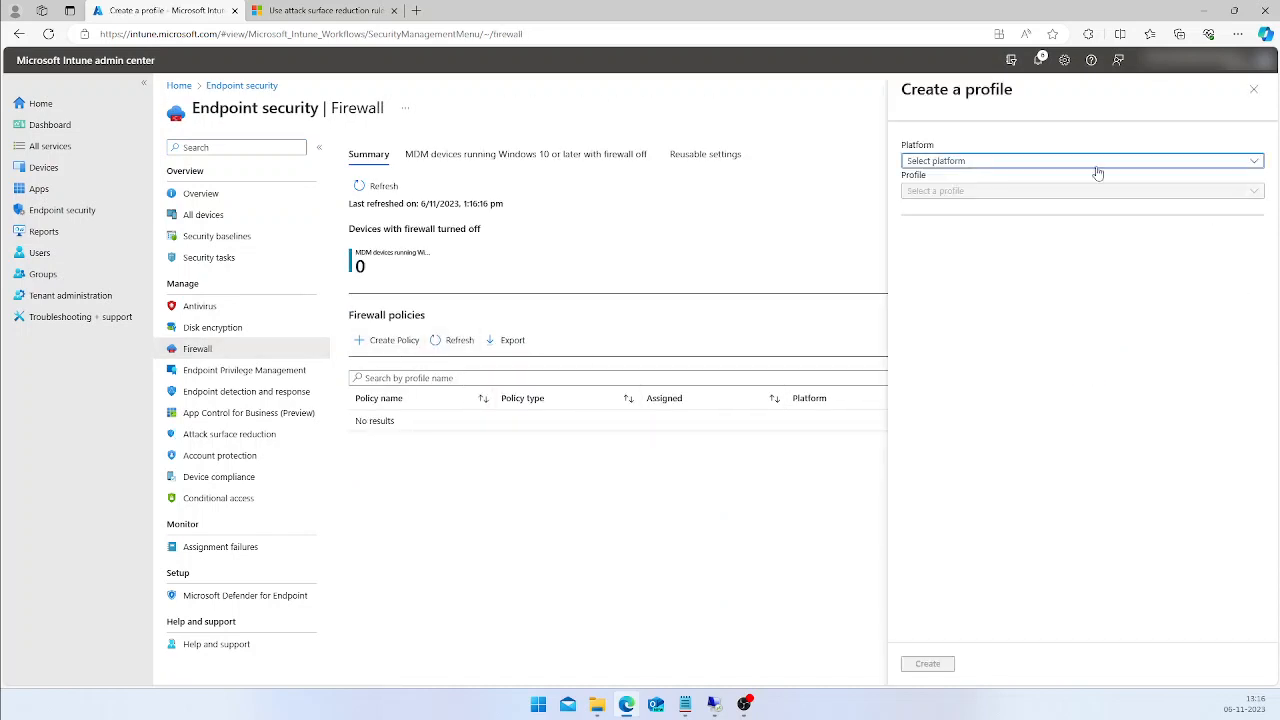
click(1097, 171)
click(955, 203)
click(960, 192)
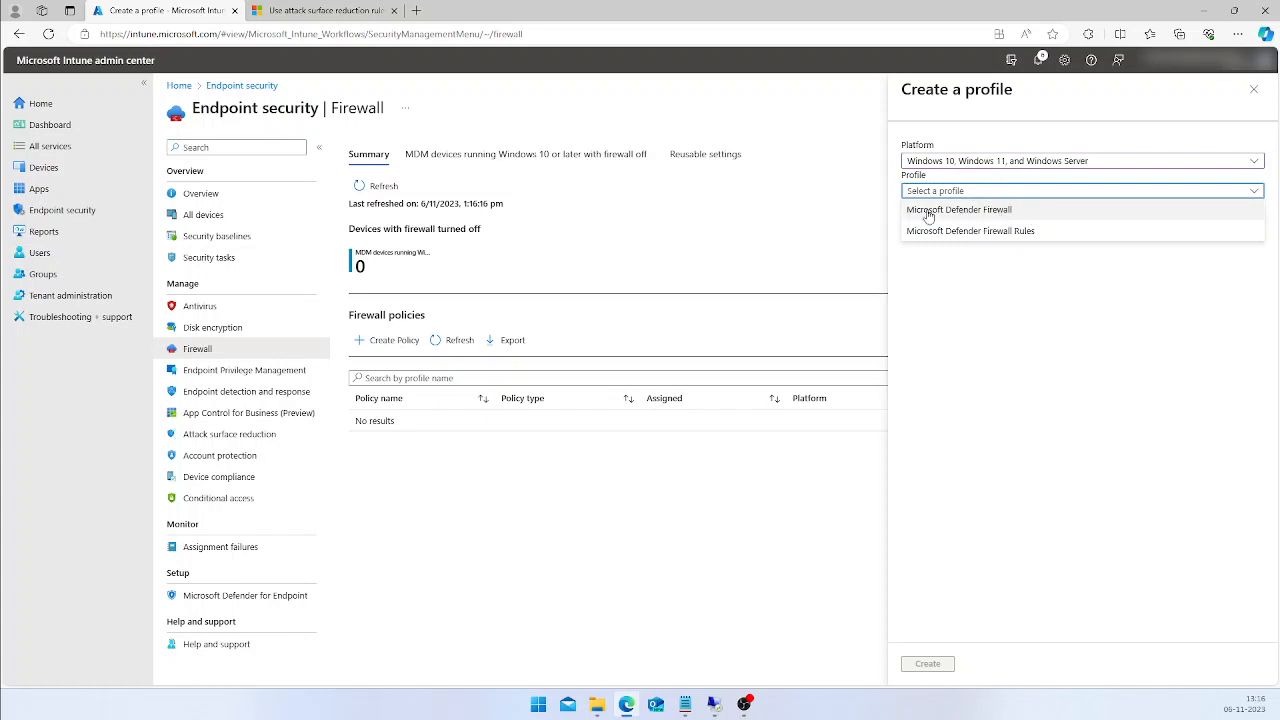
click(972, 210)
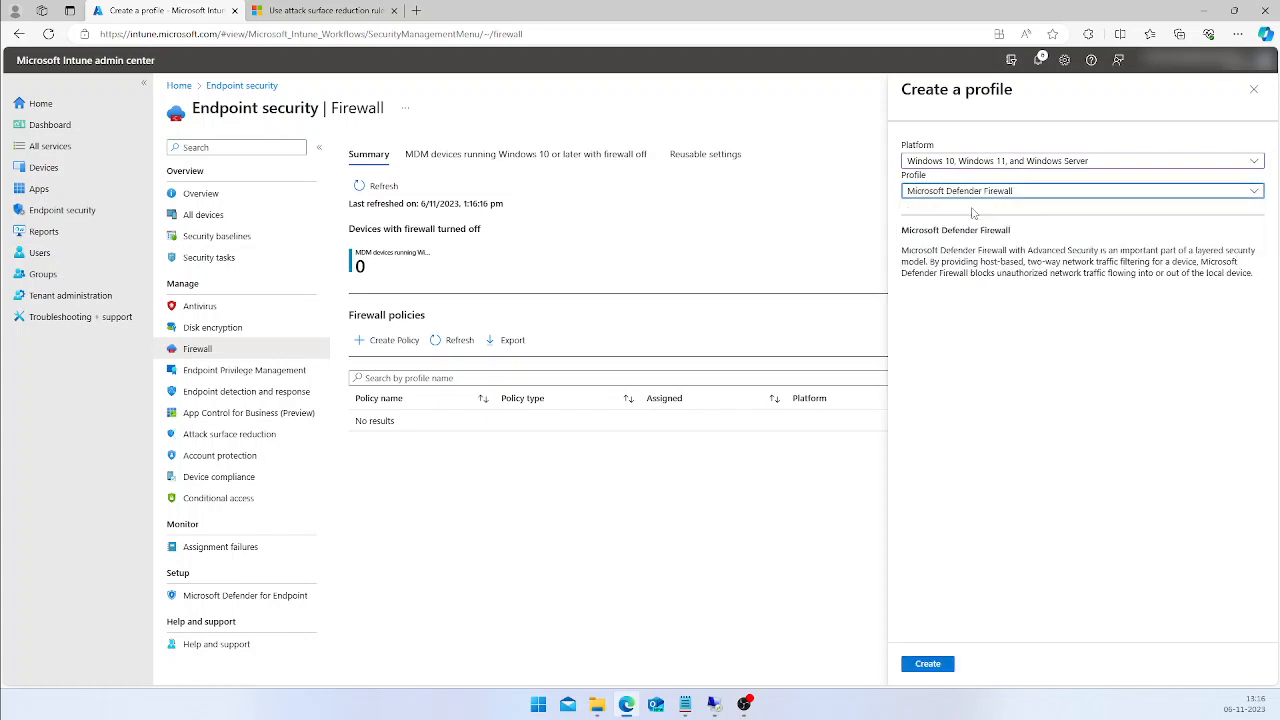
click(928, 665)
Name the firewall profile Defender Firewall and proceed to its configuration settings
click(397, 189)
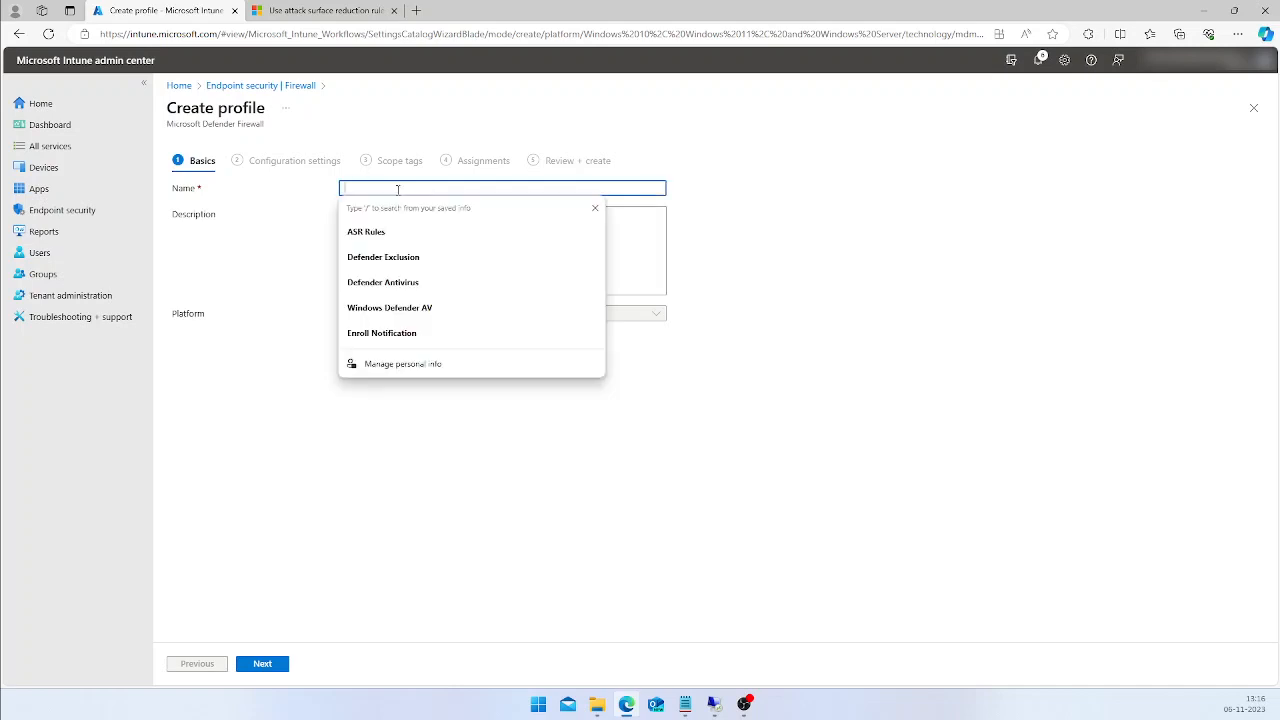
text(Defende)
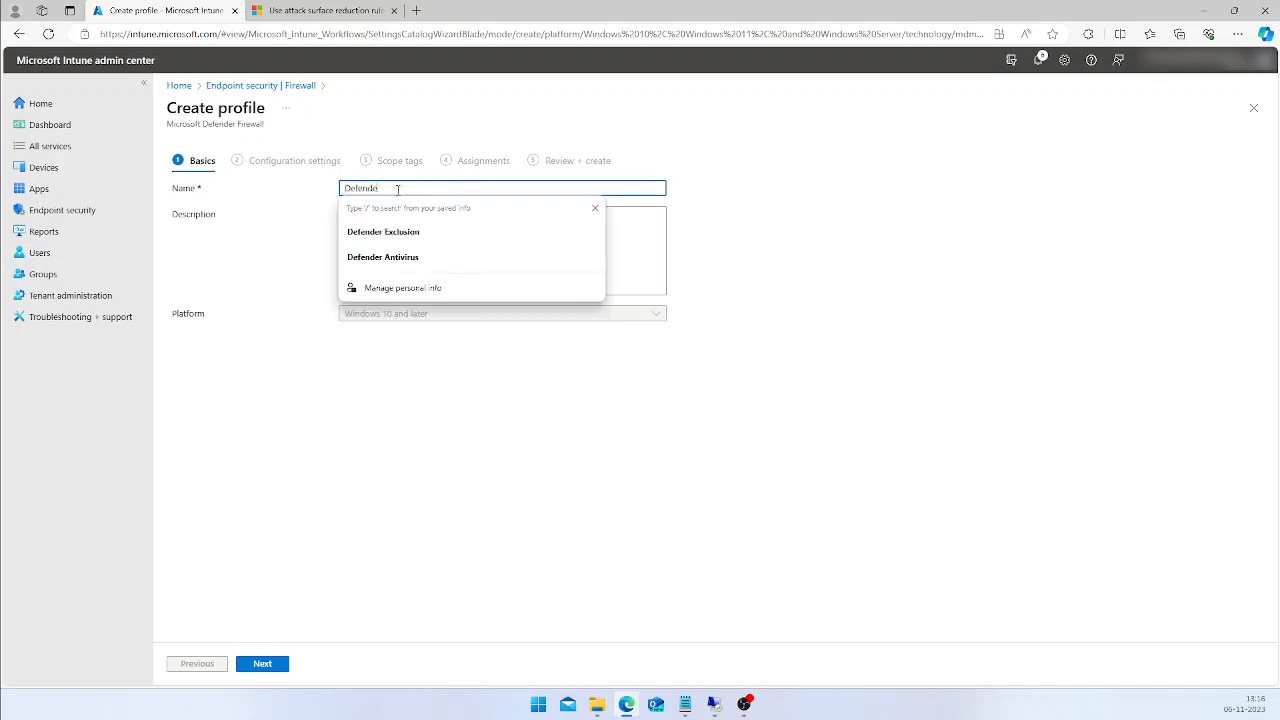
text(r Firewall)
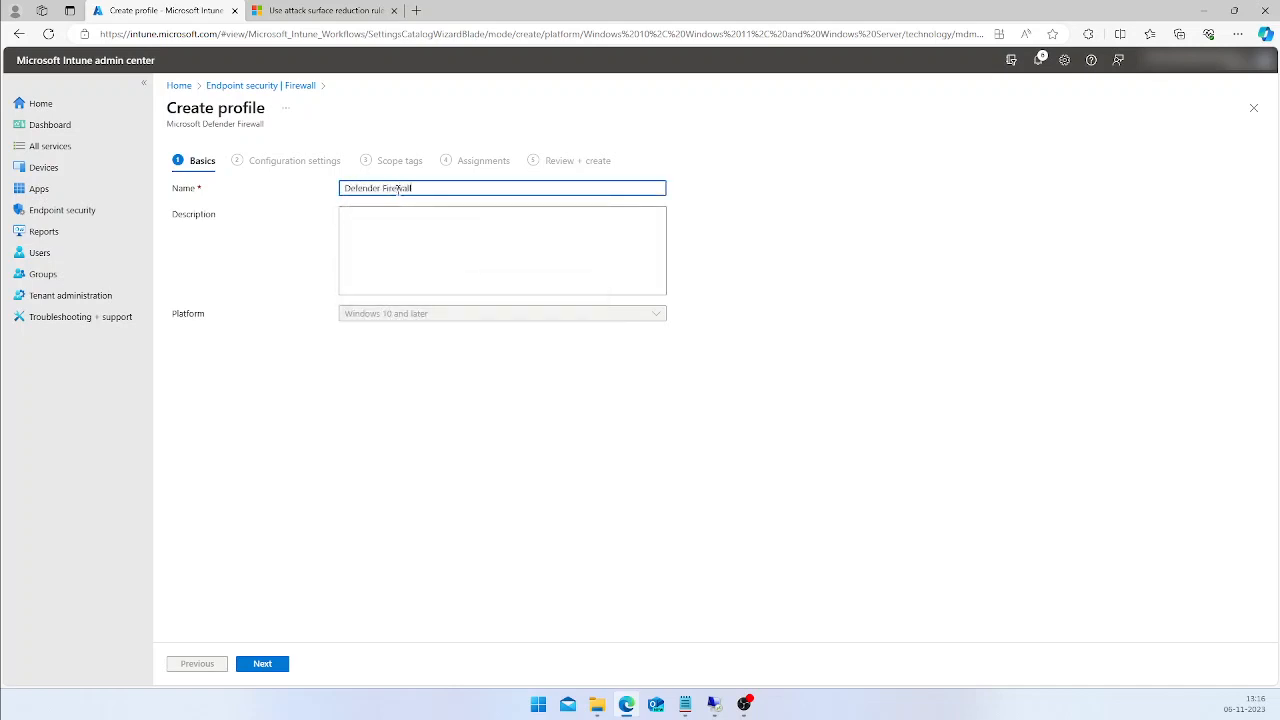
click(273, 664)
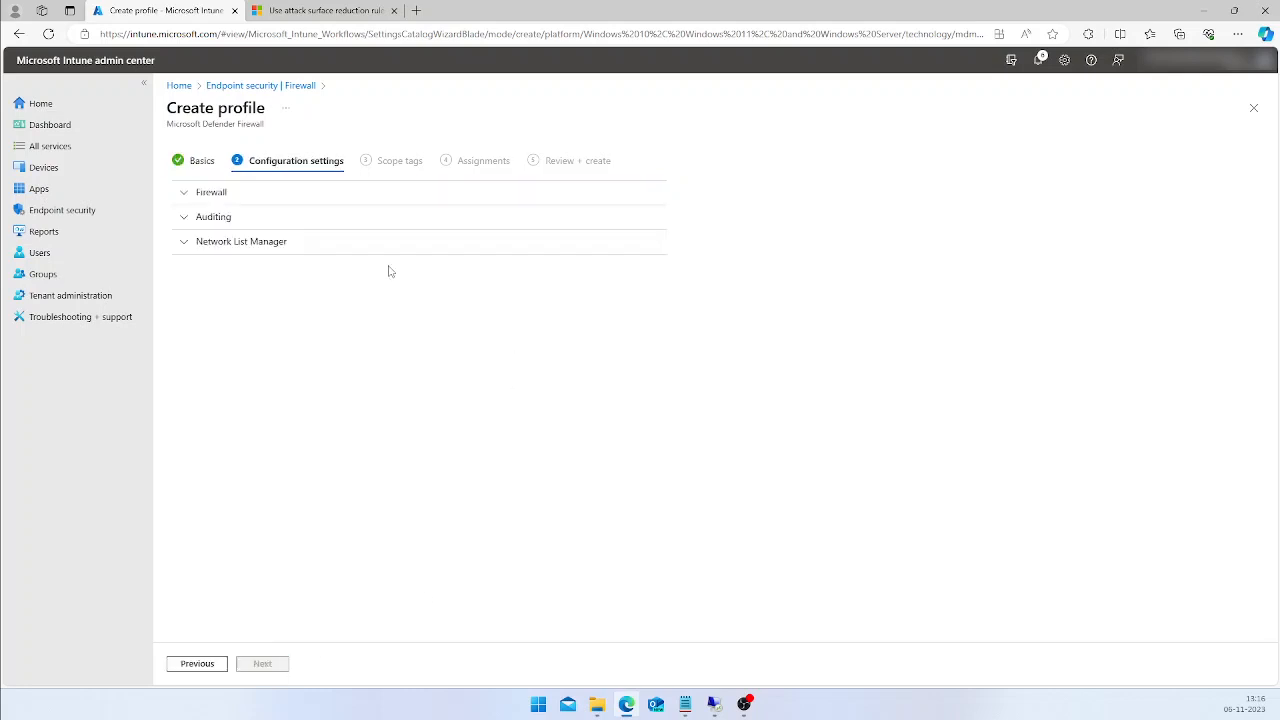
Expand the Firewall settings and set Enable Domain Network Firewall to True
click(213, 196)
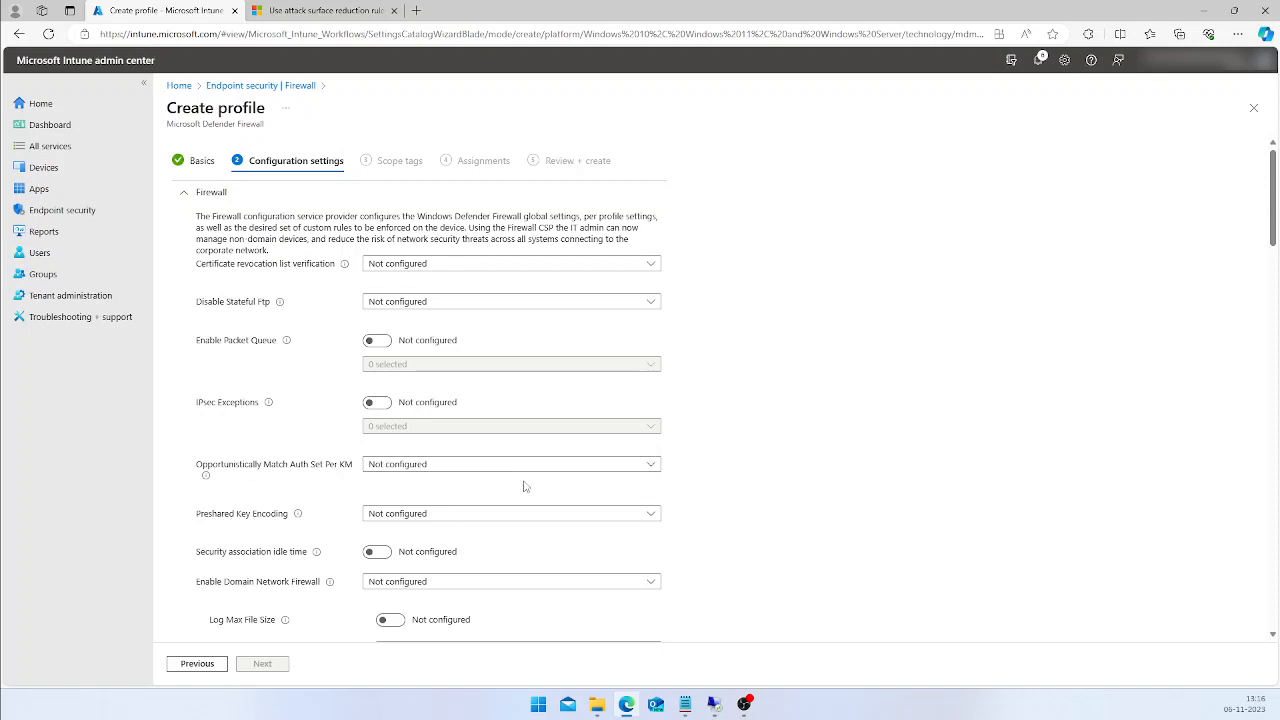
scroll(515, 487, down, 1)
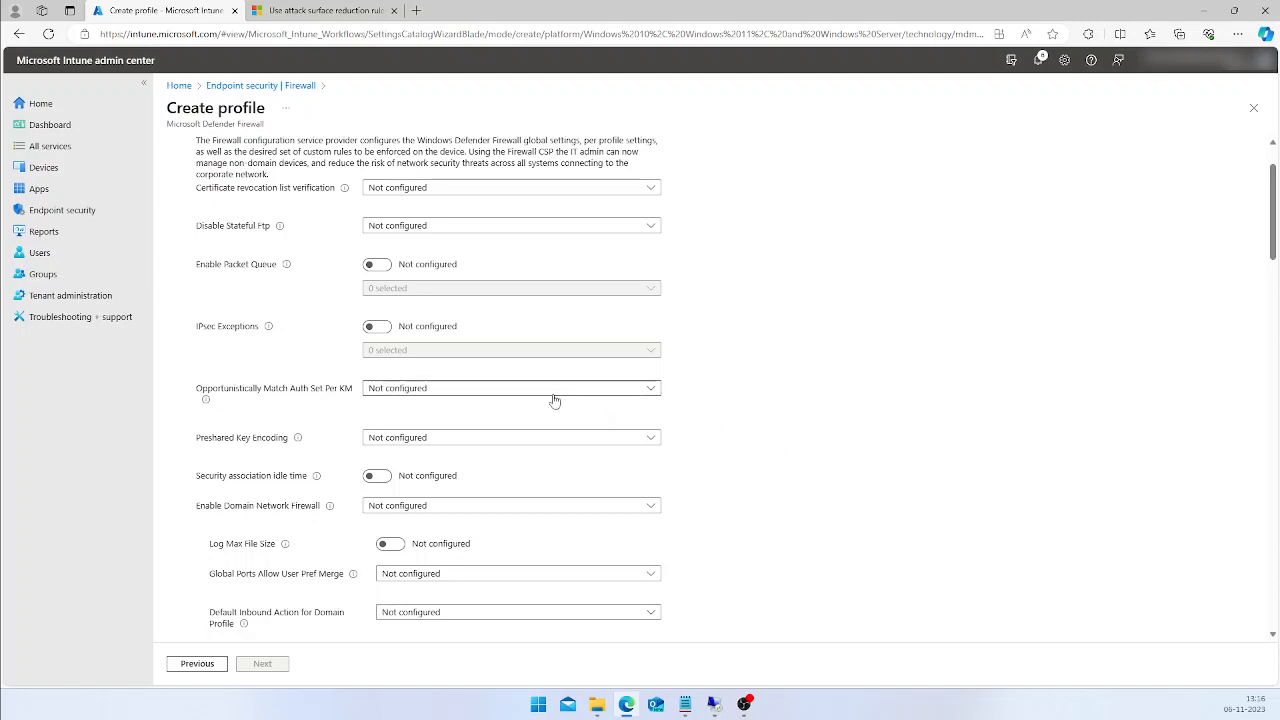
scroll(551, 400, down, 1)
click(401, 437)
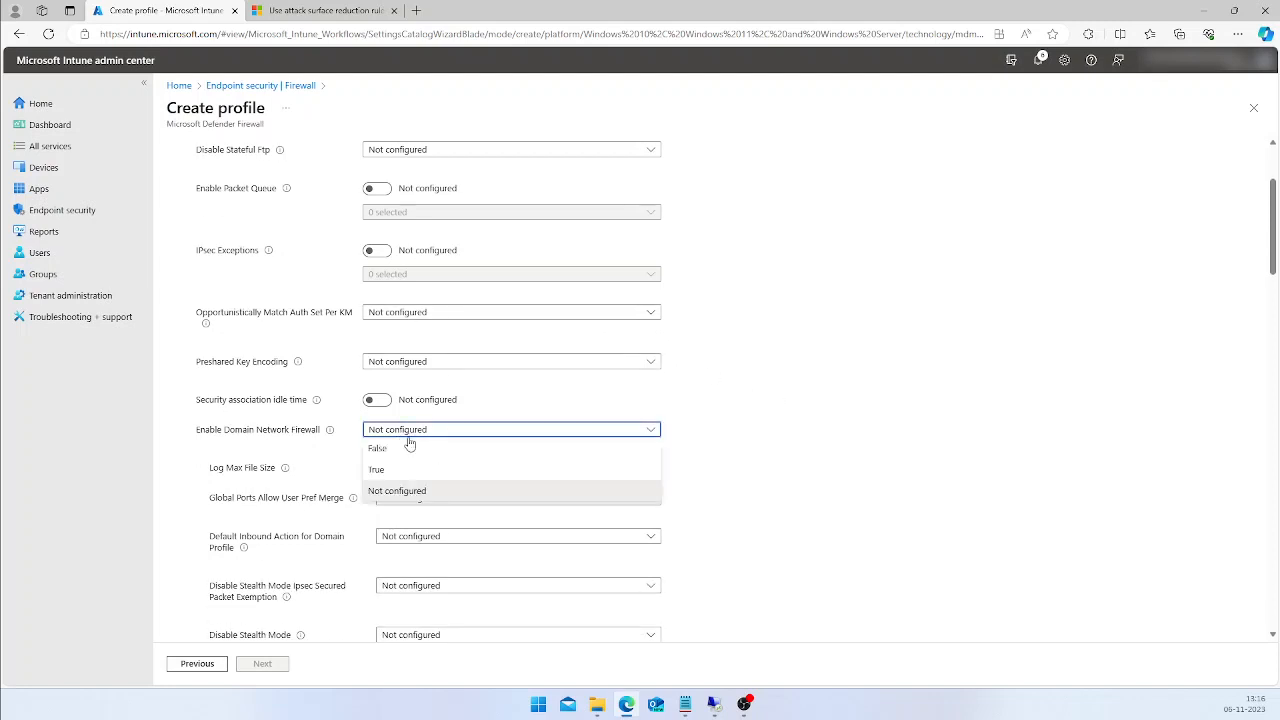
click(392, 473)
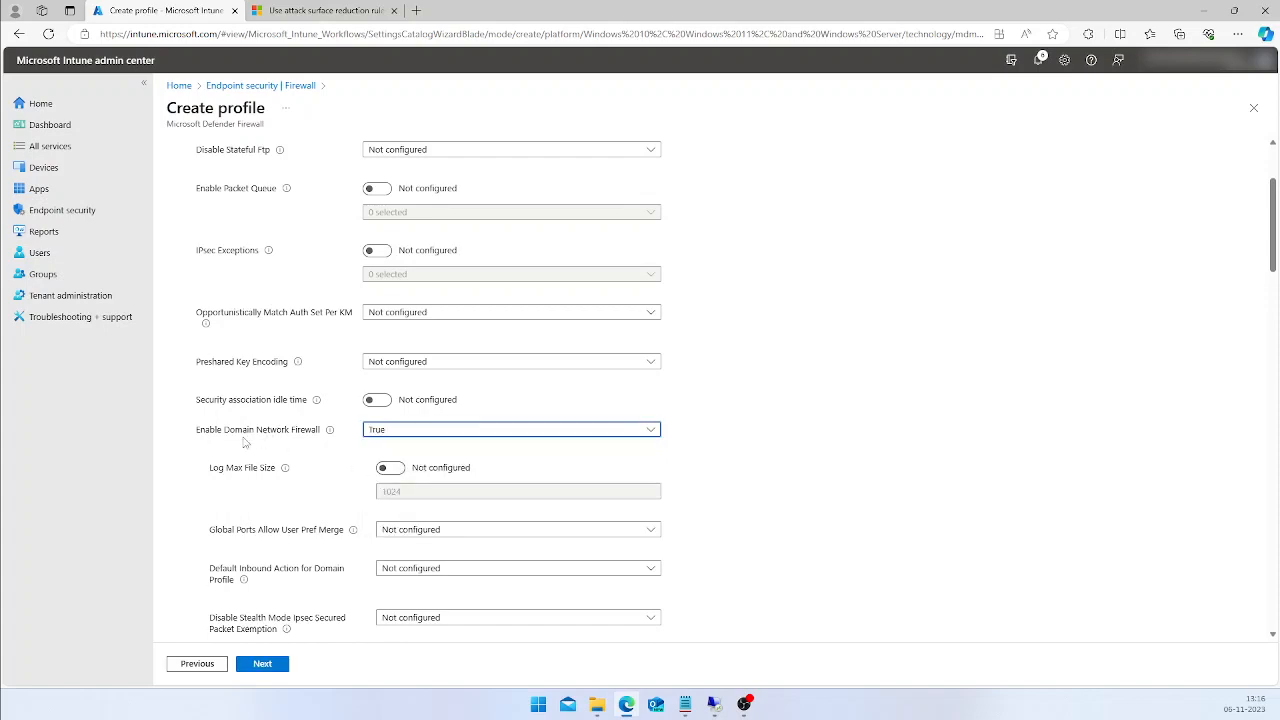
Set Enable Private Network Firewall and Enable Public Network Firewall to True
scroll(342, 450, down, 2)
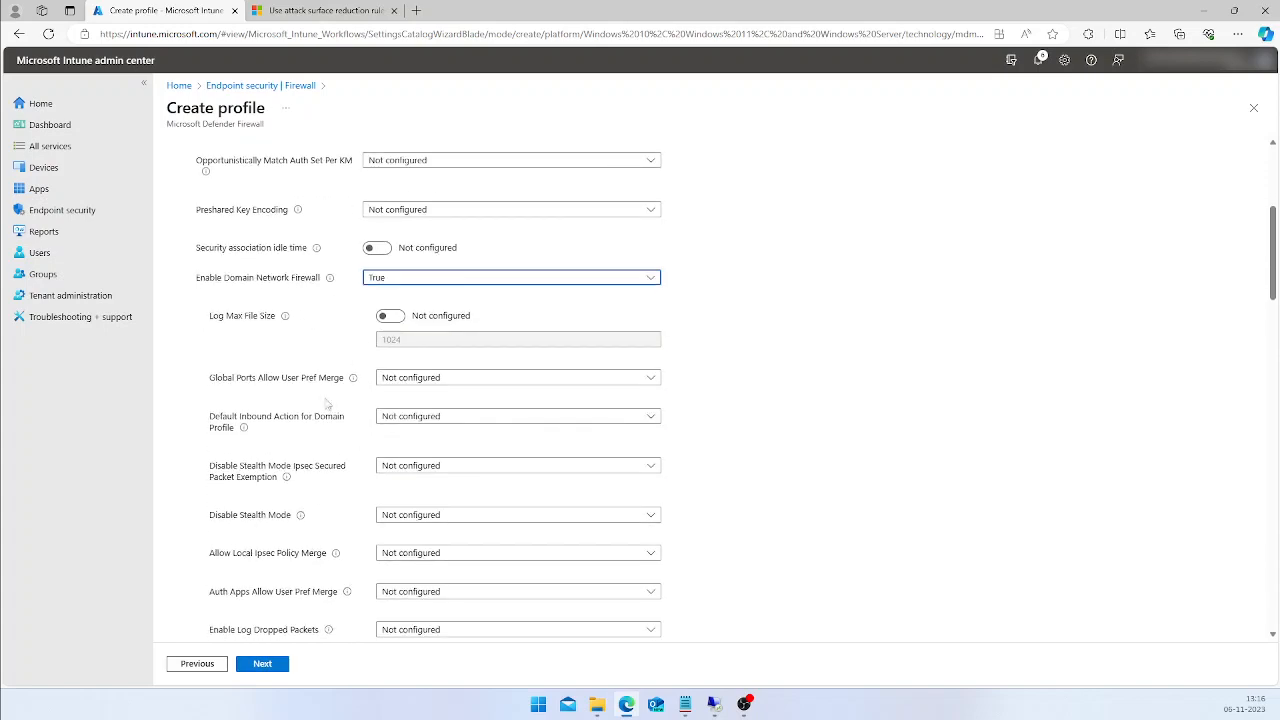
scroll(389, 401, down, 6)
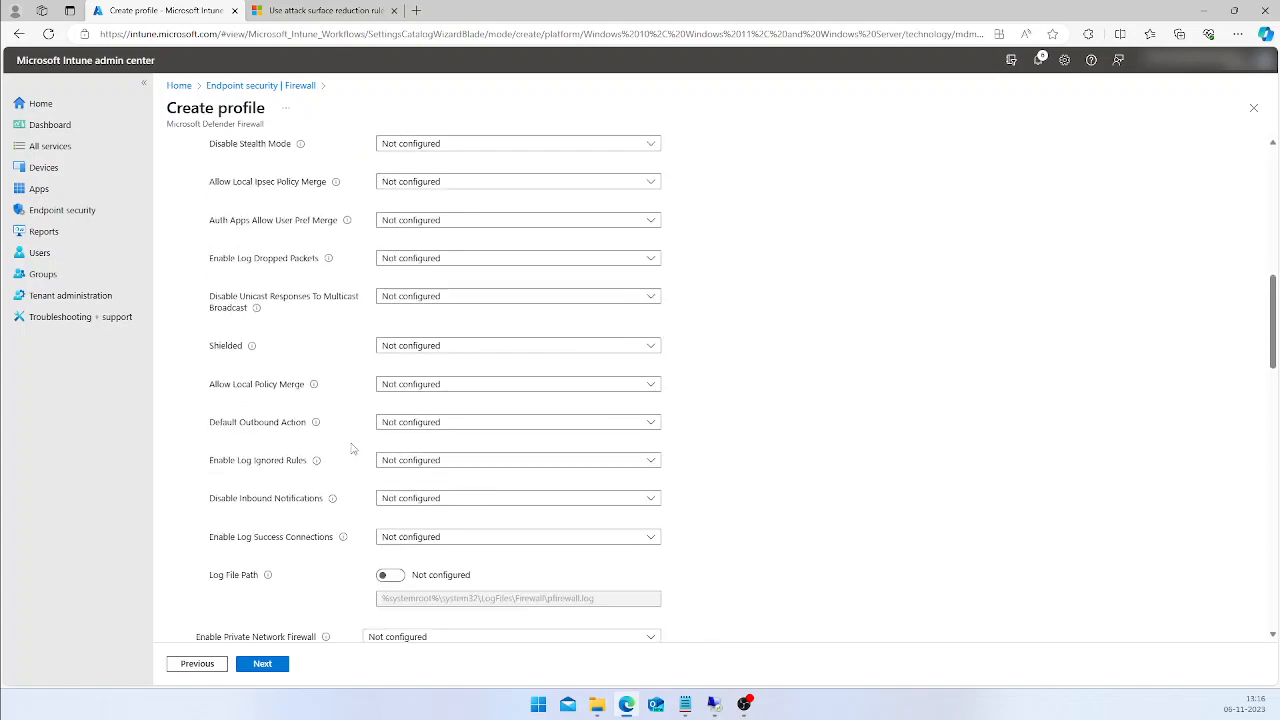
click(389, 554)
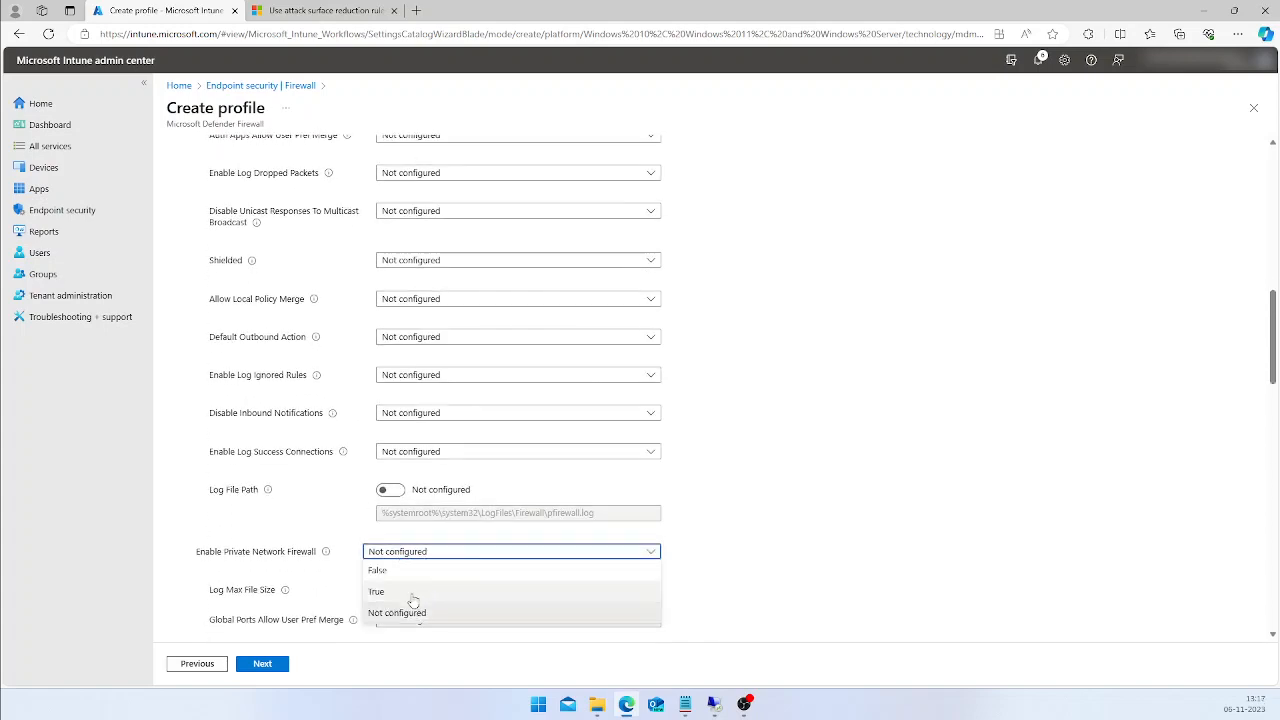
click(392, 588)
scroll(334, 548, down, 3)
scroll(330, 545, down, 10)
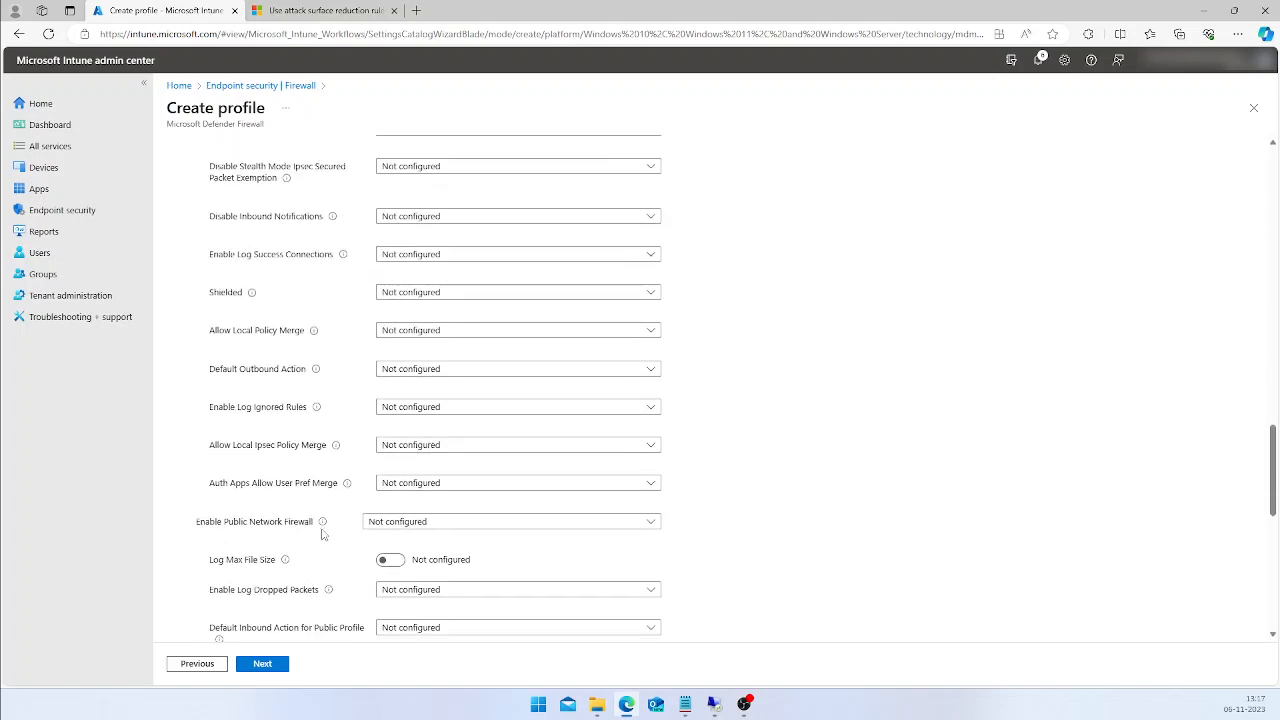
click(430, 521)
click(440, 561)
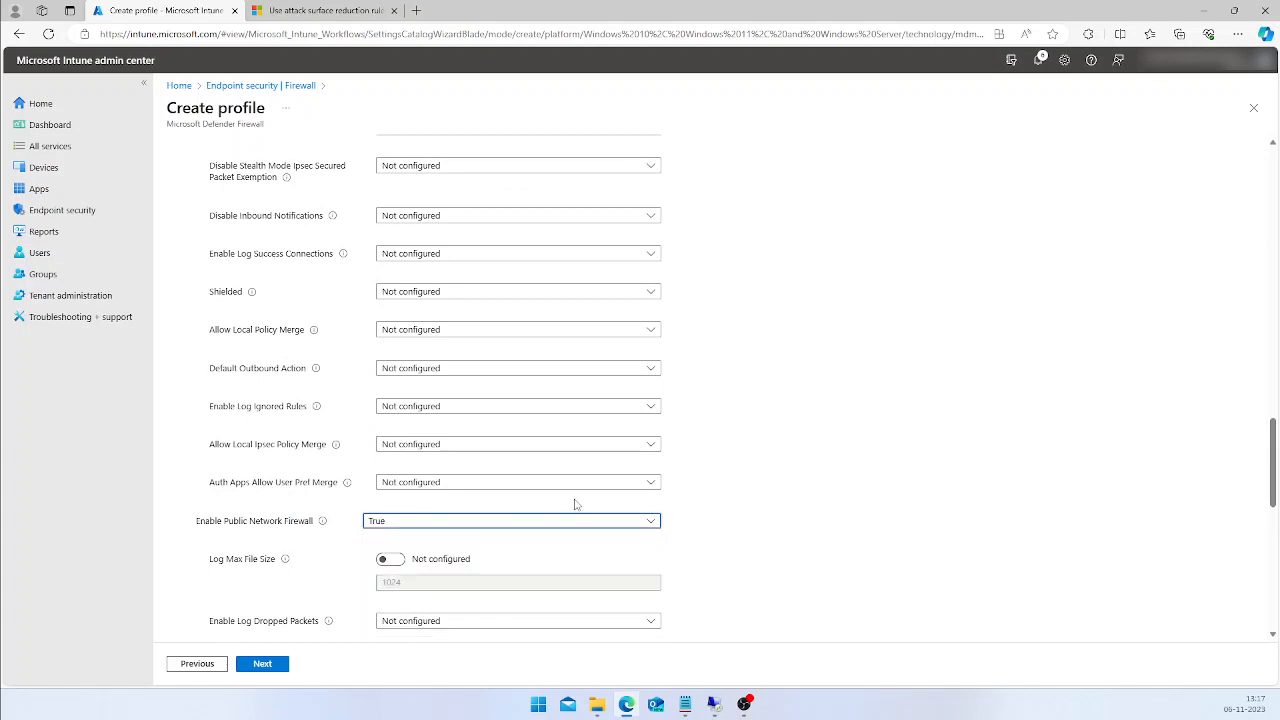
Set Default Inbound Action for Public Profile to Block under the public network firewall settings
scroll(574, 505, down, 2)
scroll(522, 512, down, 1)
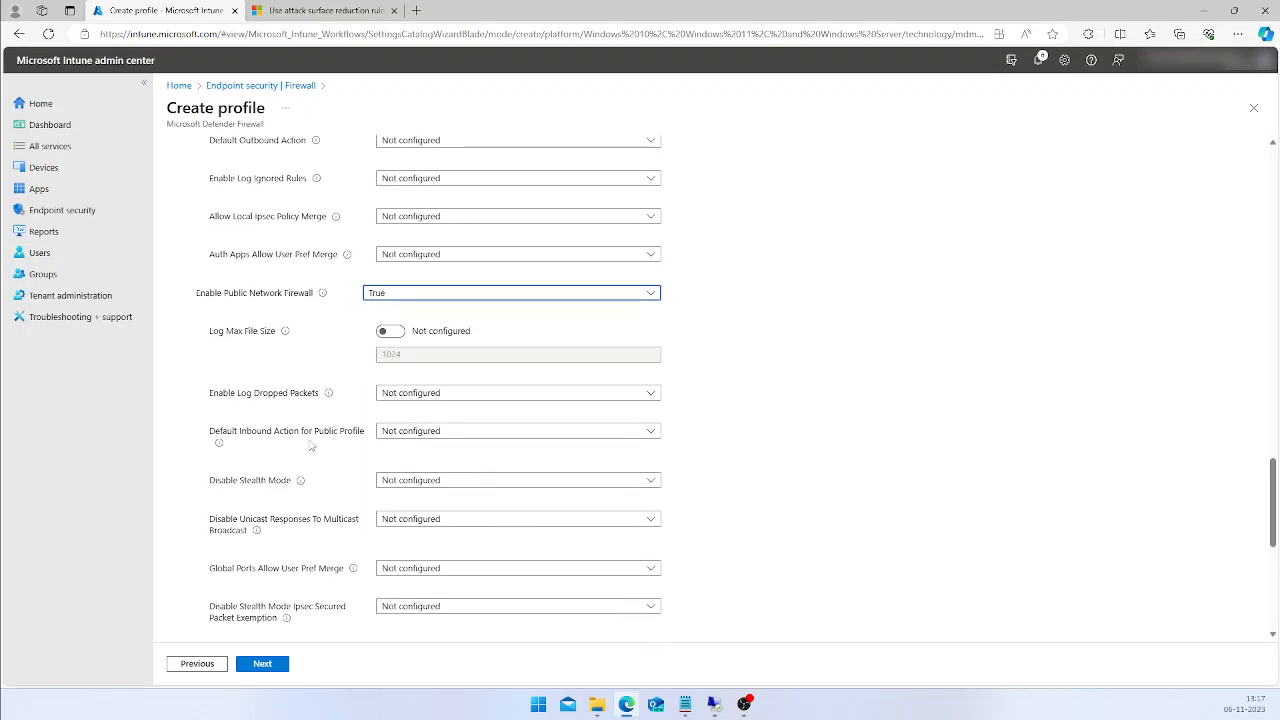
click(438, 432)
click(409, 470)
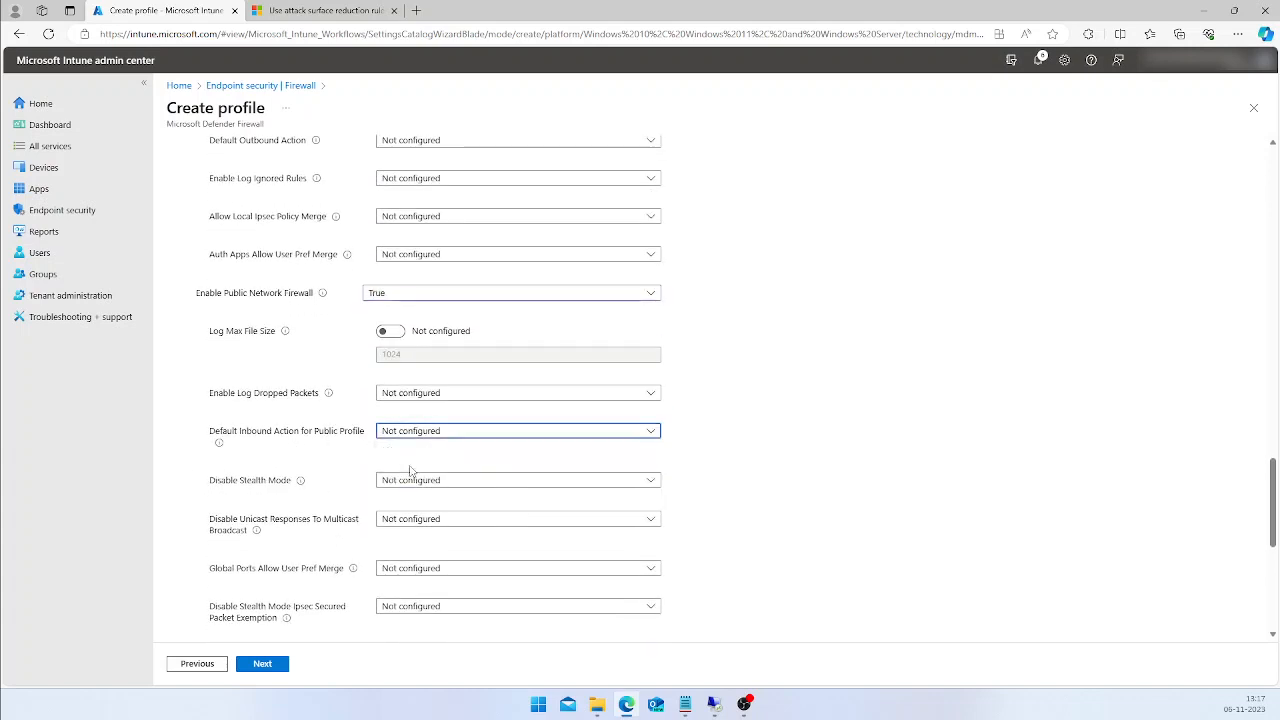
scroll(347, 458, down, 2)
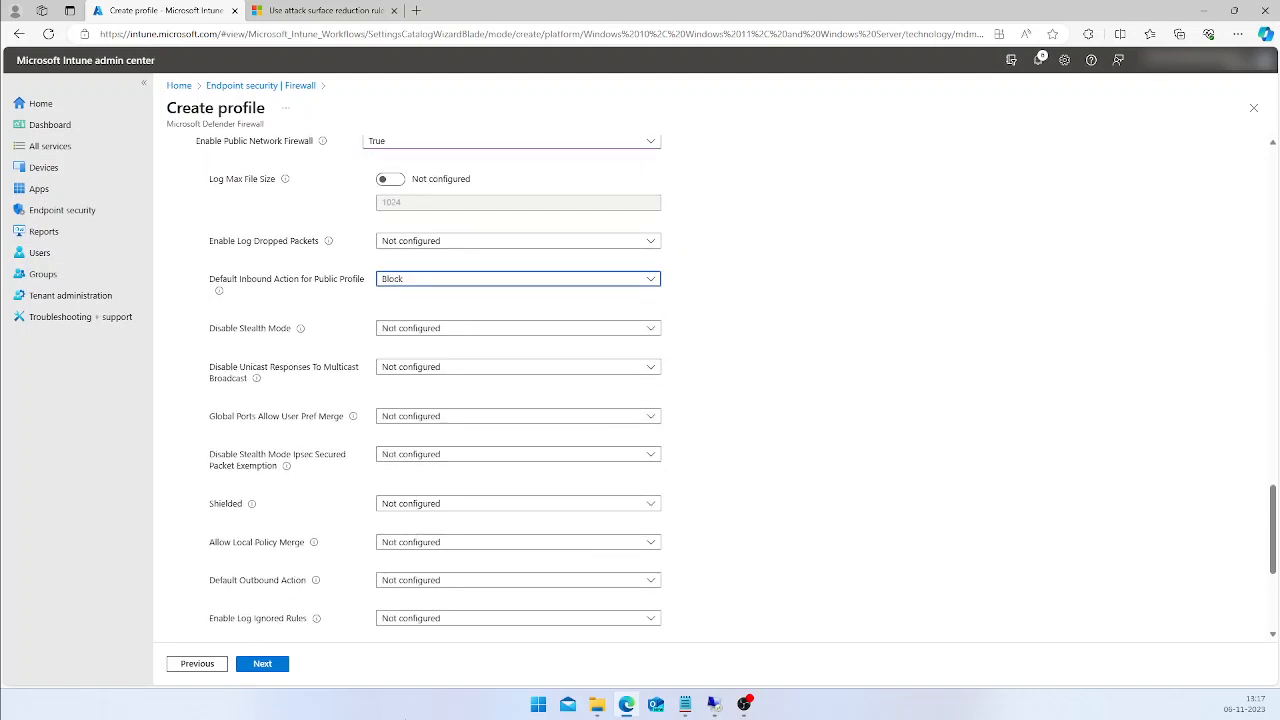
Keep the default scope tag, add the Windows11 group to the excluded groups, and create the Defender Firewall policy
click(263, 665)
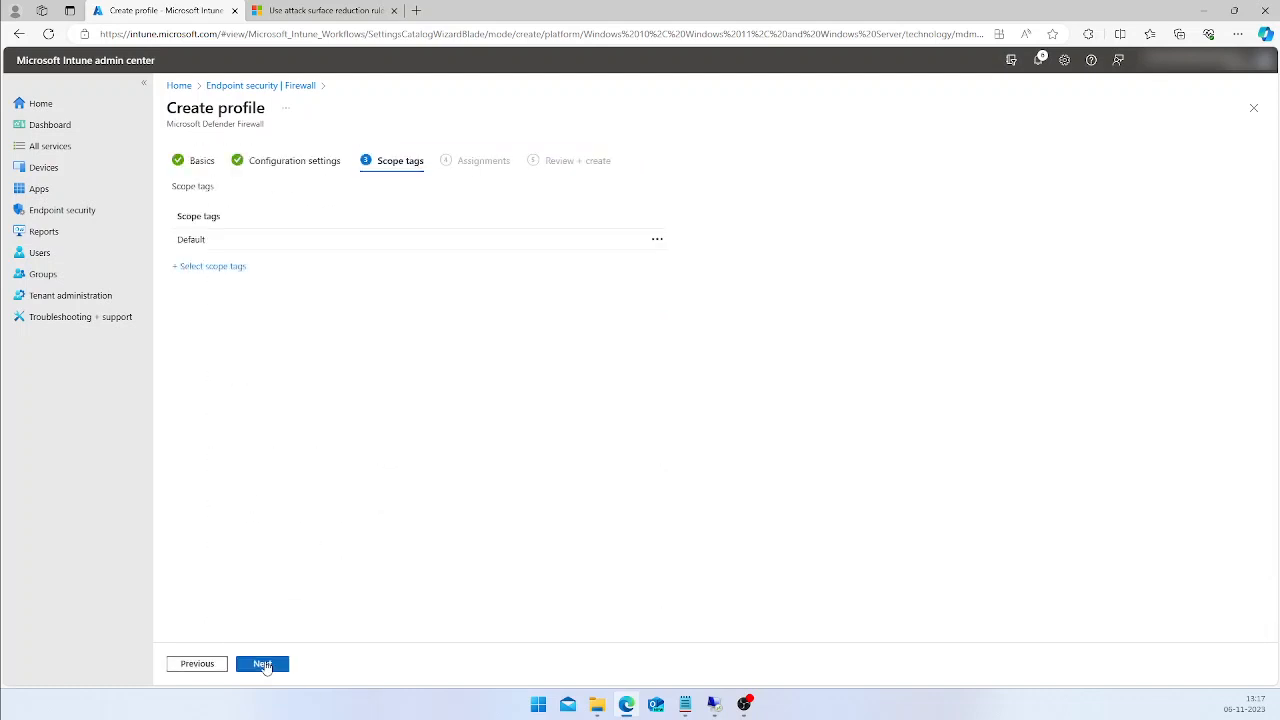
click(263, 665)
click(200, 364)
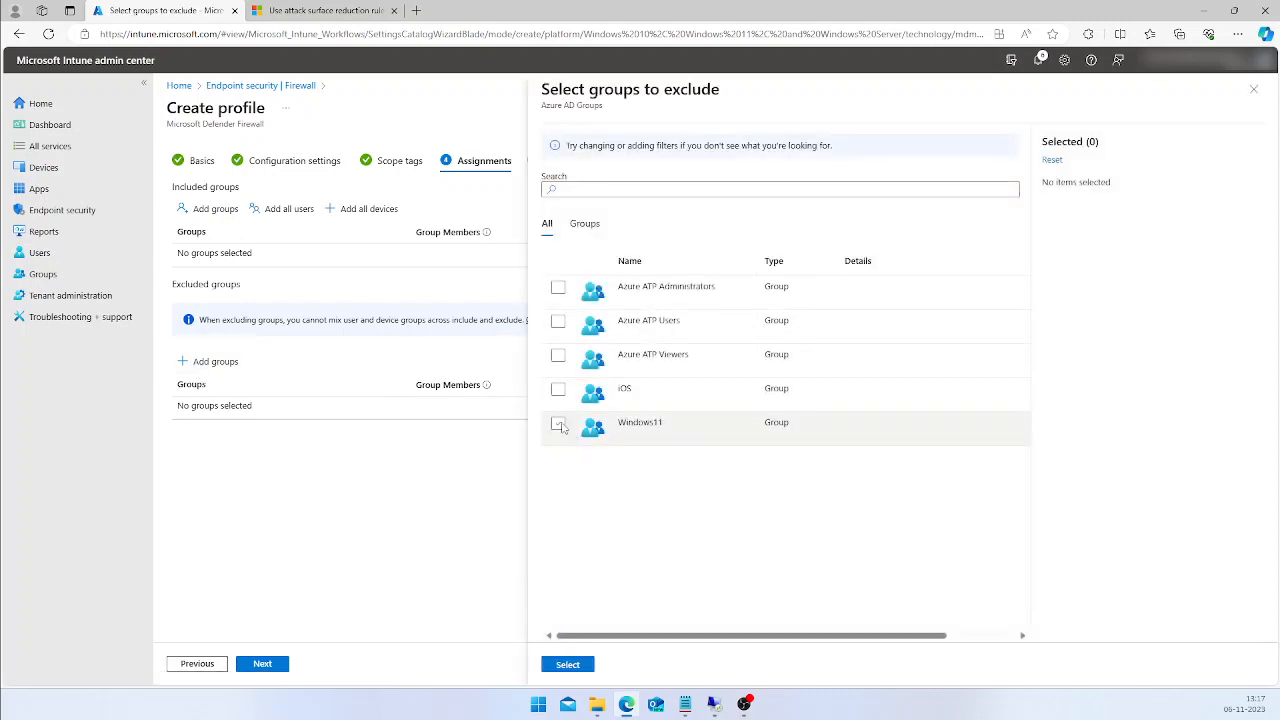
click(558, 425)
click(567, 664)
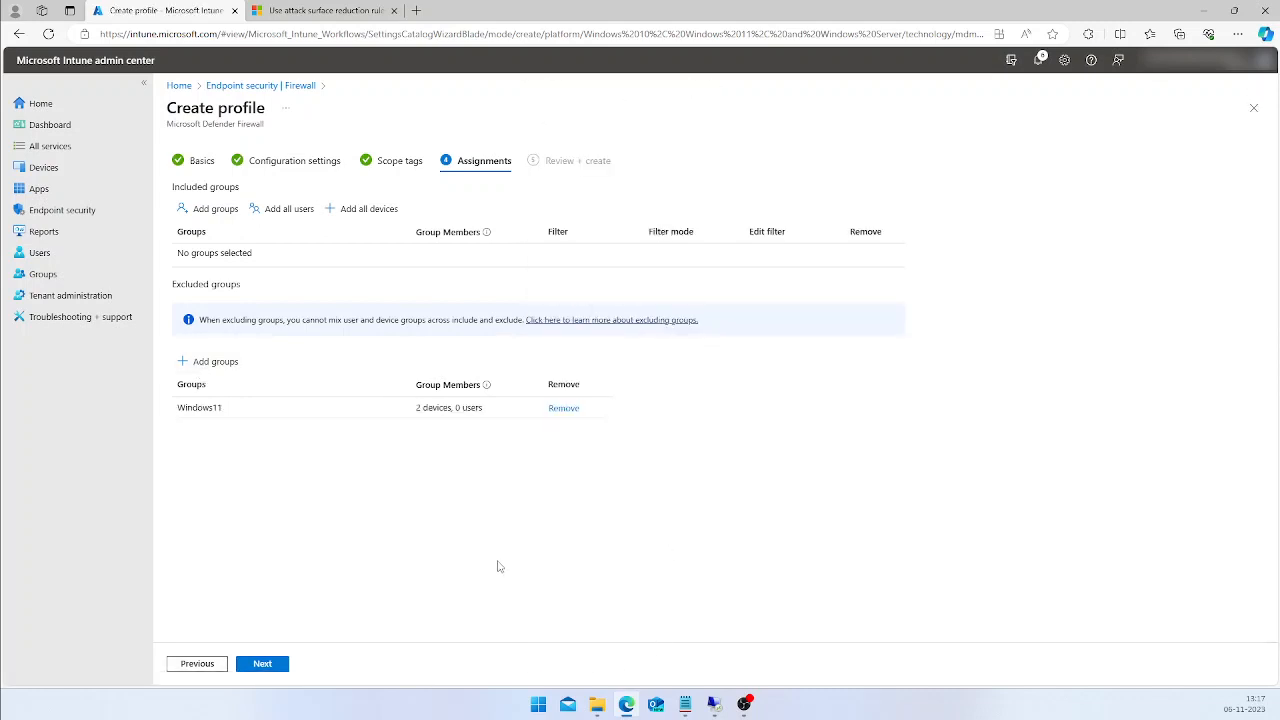
click(263, 665)
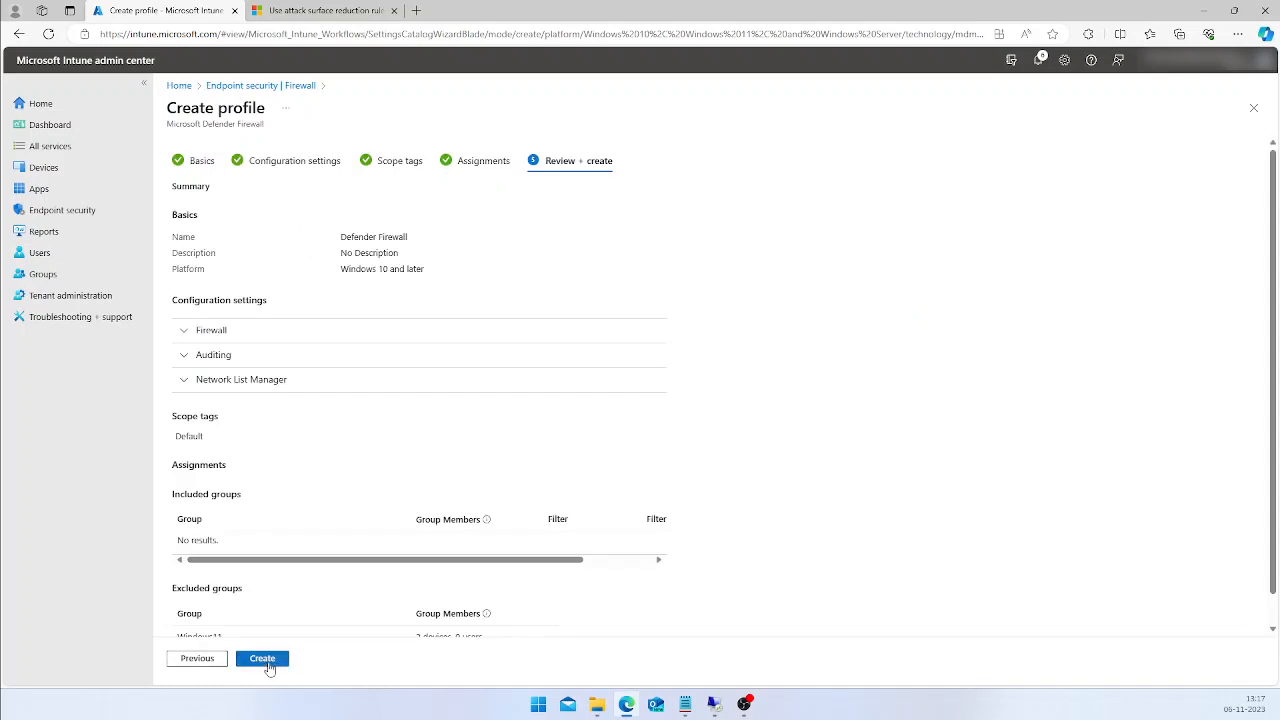
click(266, 664)
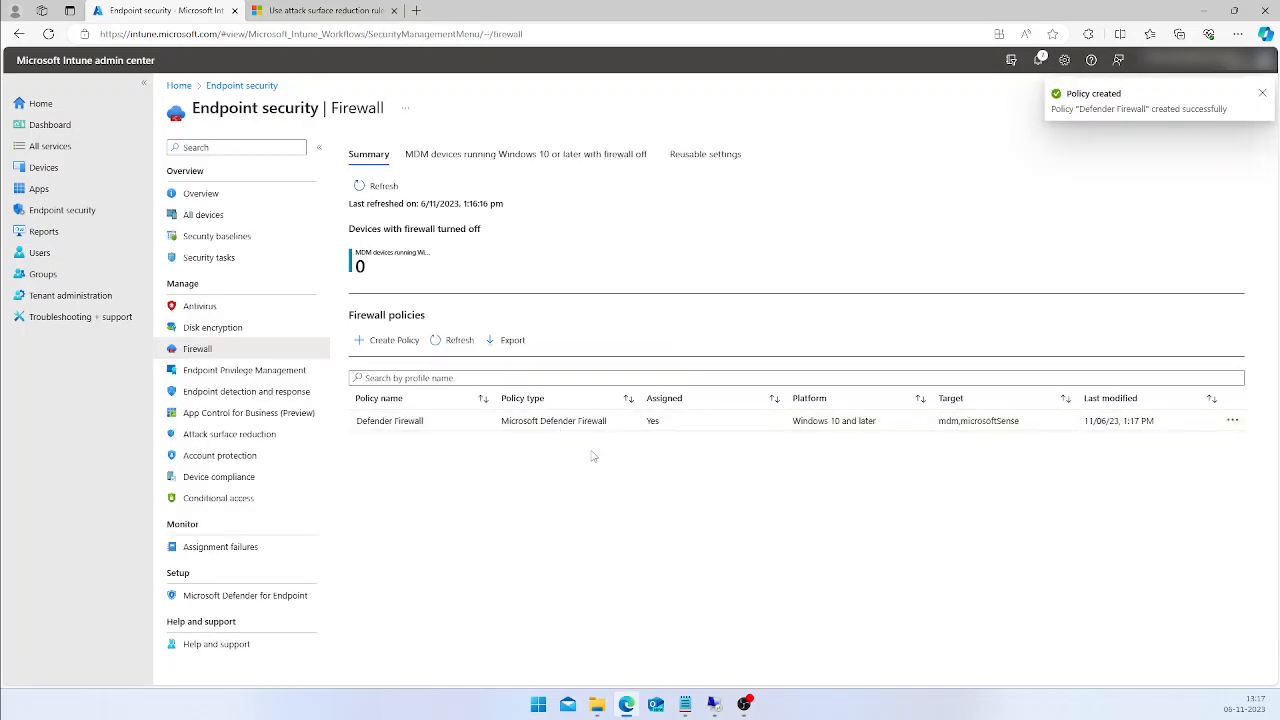
Switch to Notepad and highlight the entire Endpoint Security - Intune section of the outline, from its heading through Defender Firewall
click(685, 704)
click(276, 189)
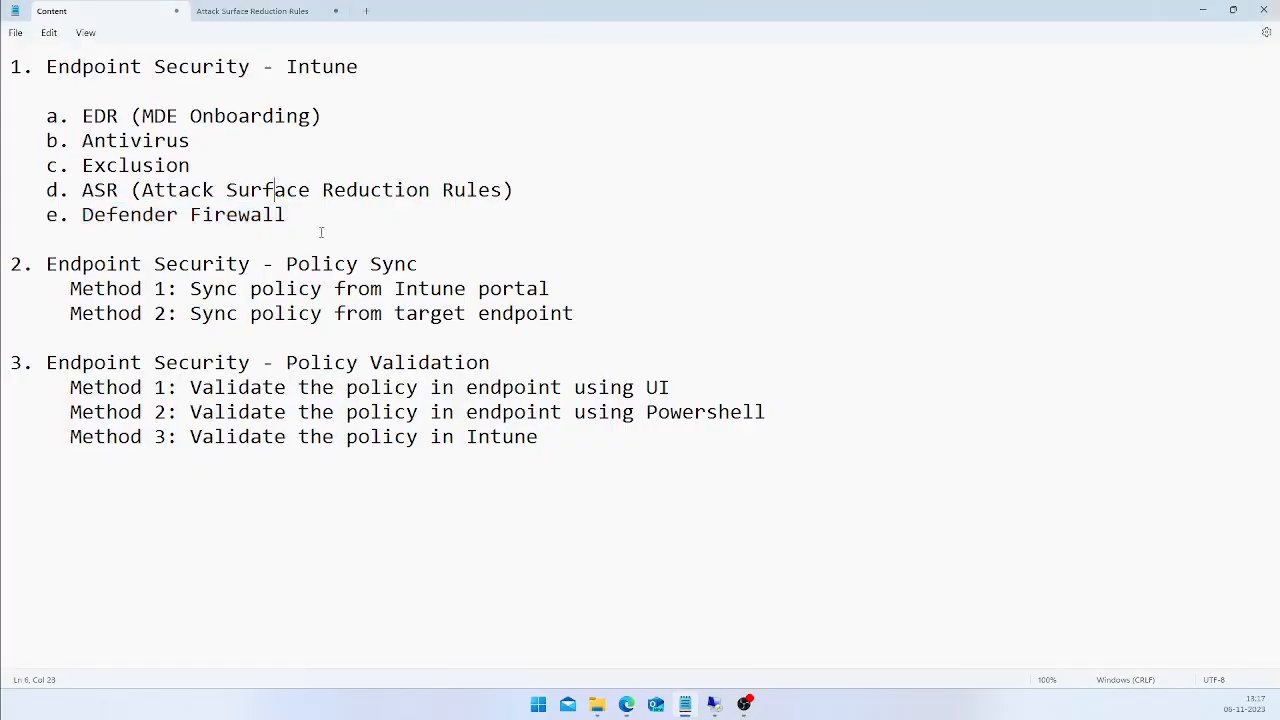
drag(286, 214, 12, 66)
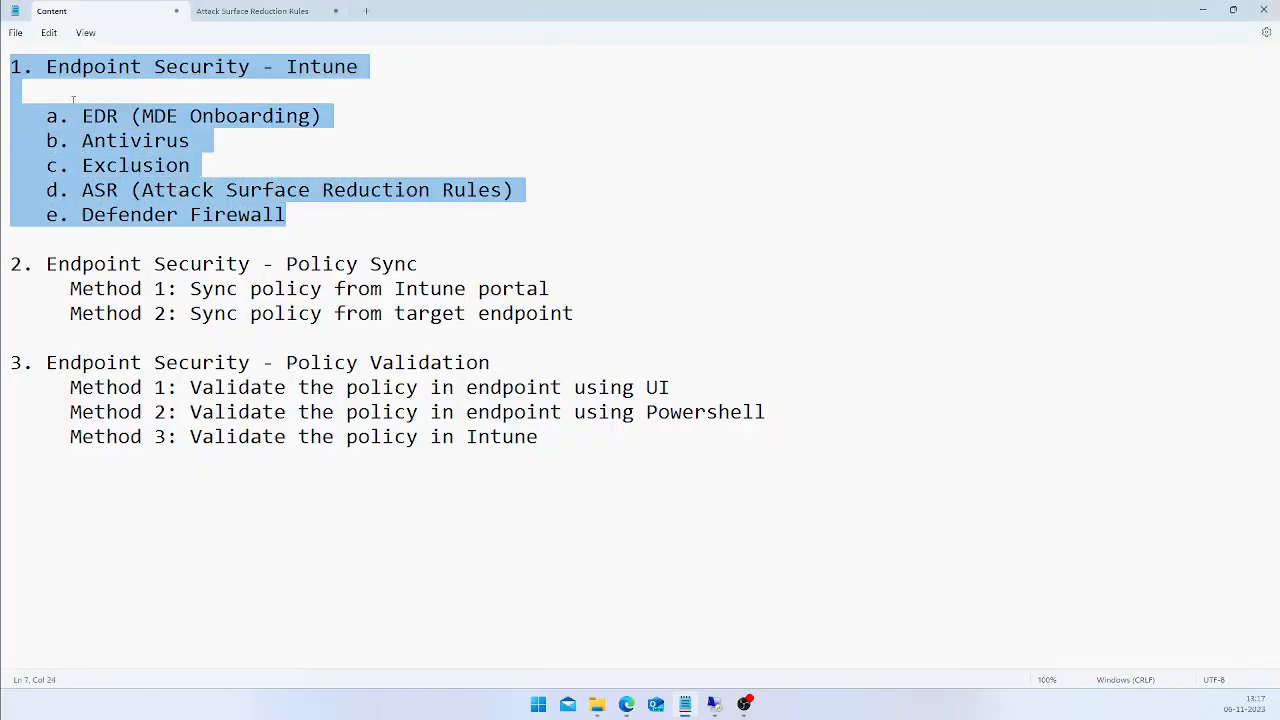
Highlight the Endpoint Security - Policy Sync section of the outline, covering both sync methods, and clear the selection
click(181, 140)
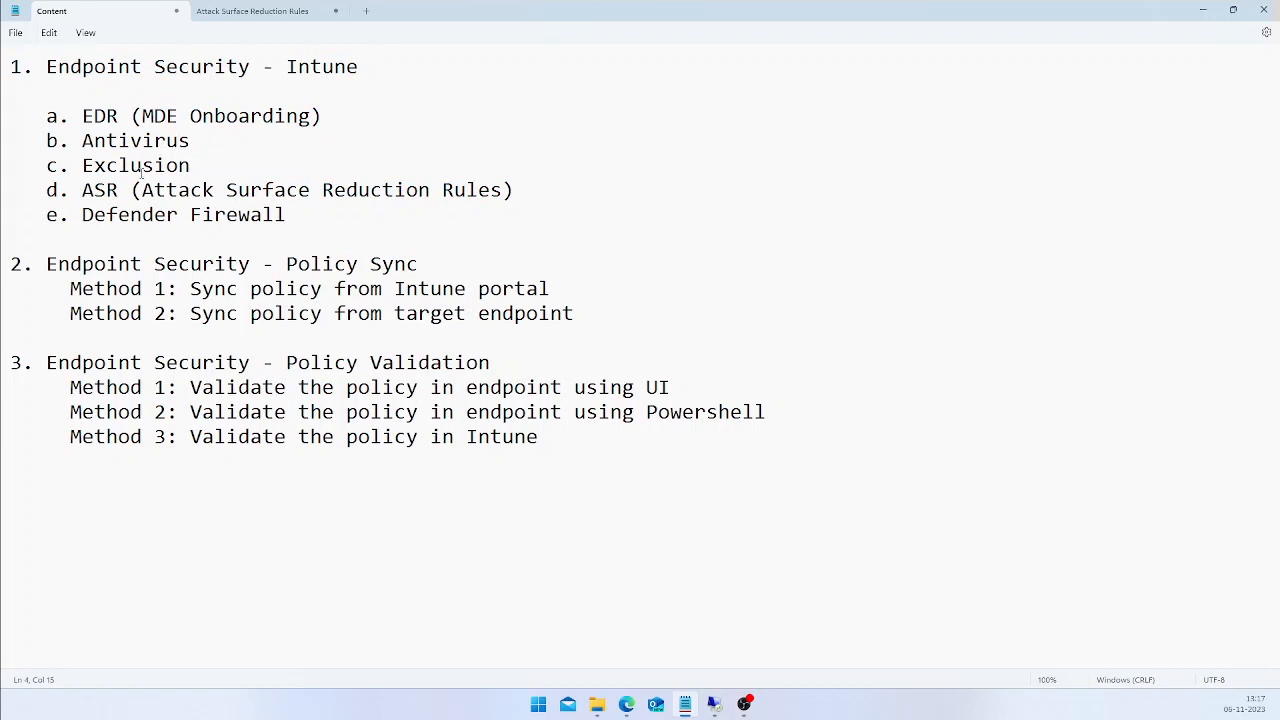
click(331, 214)
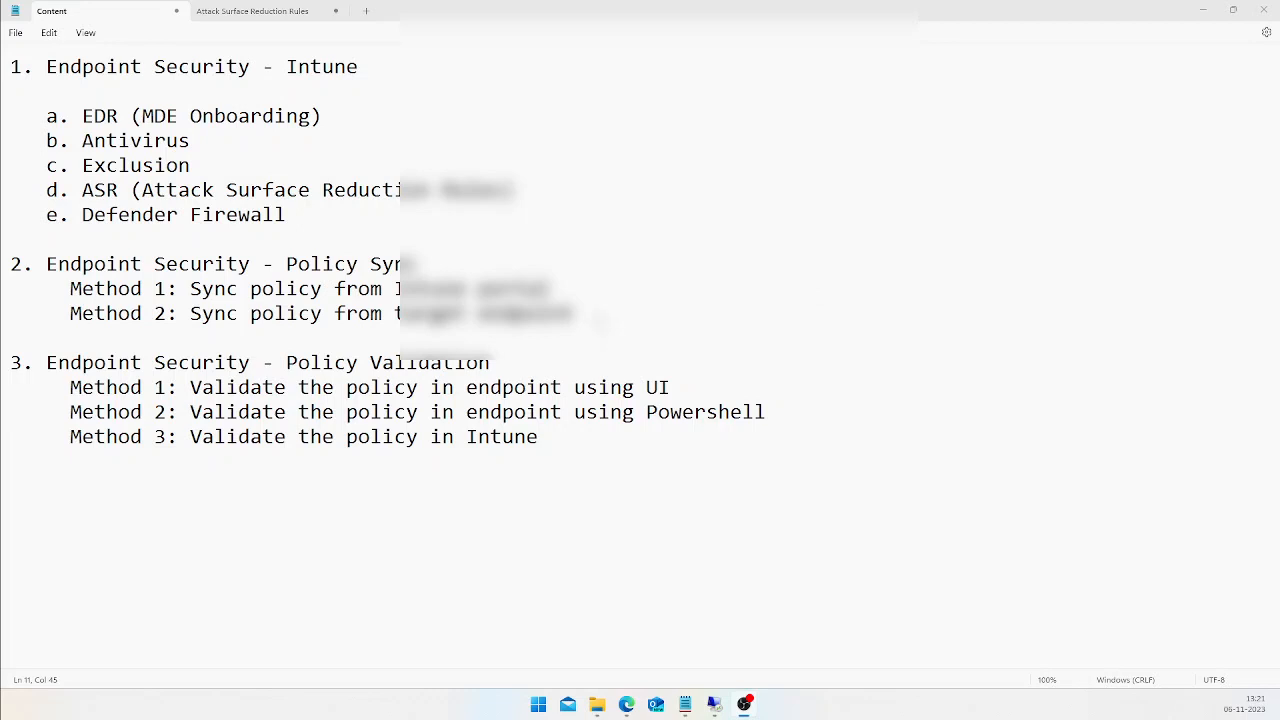
drag(598, 320, 10, 262)
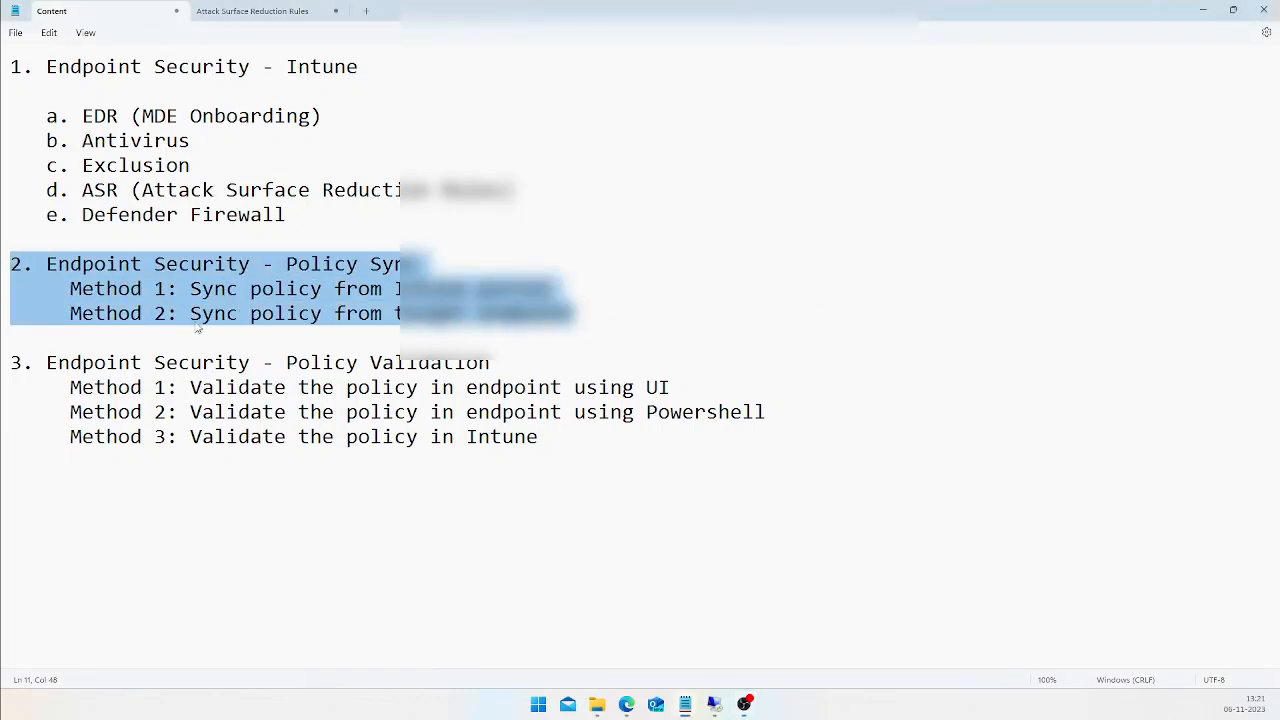
click(335, 289)
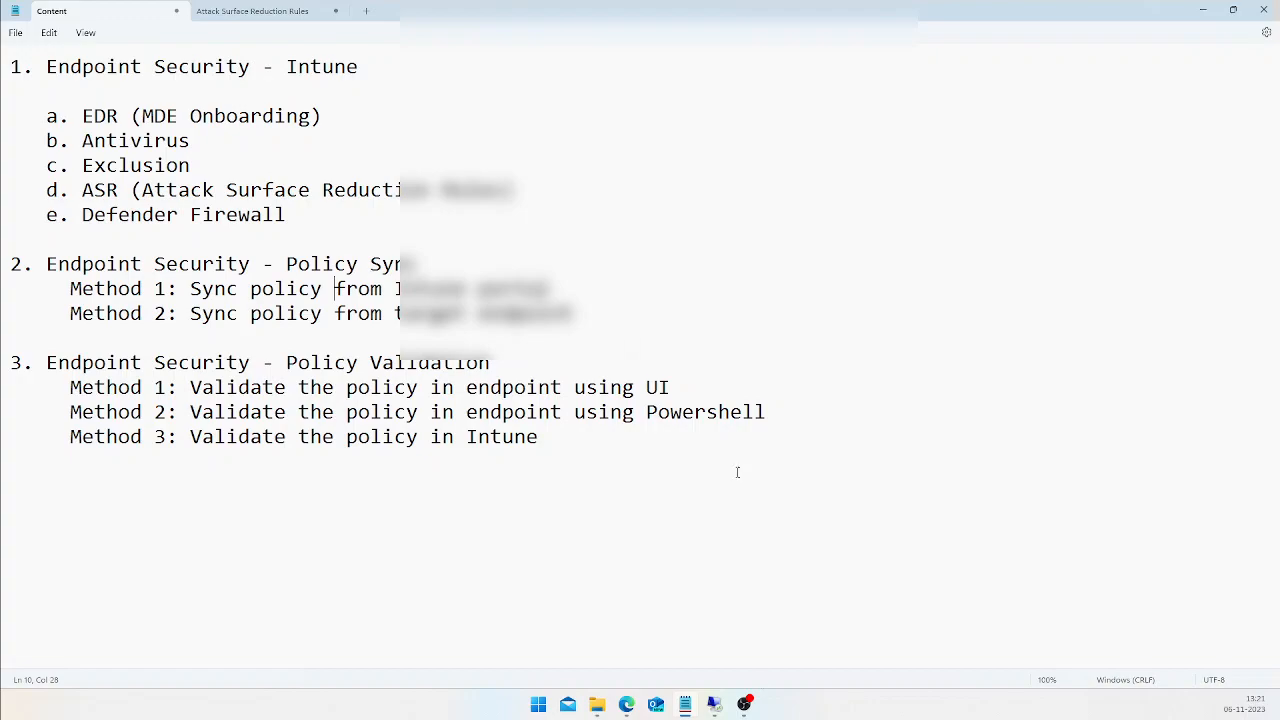
Switch to the Intune admin center in Edge, open the Windows device Win11-Test1, and start a policy sync on it
click(626, 704)
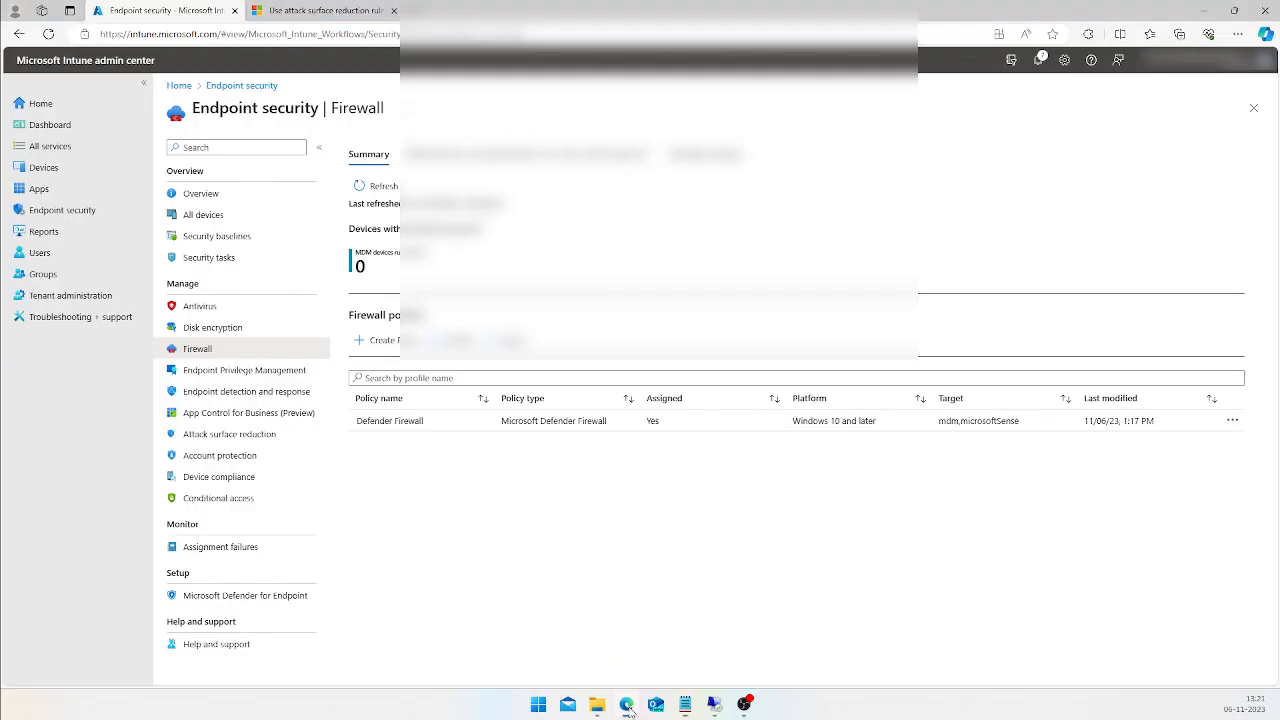
click(69, 174)
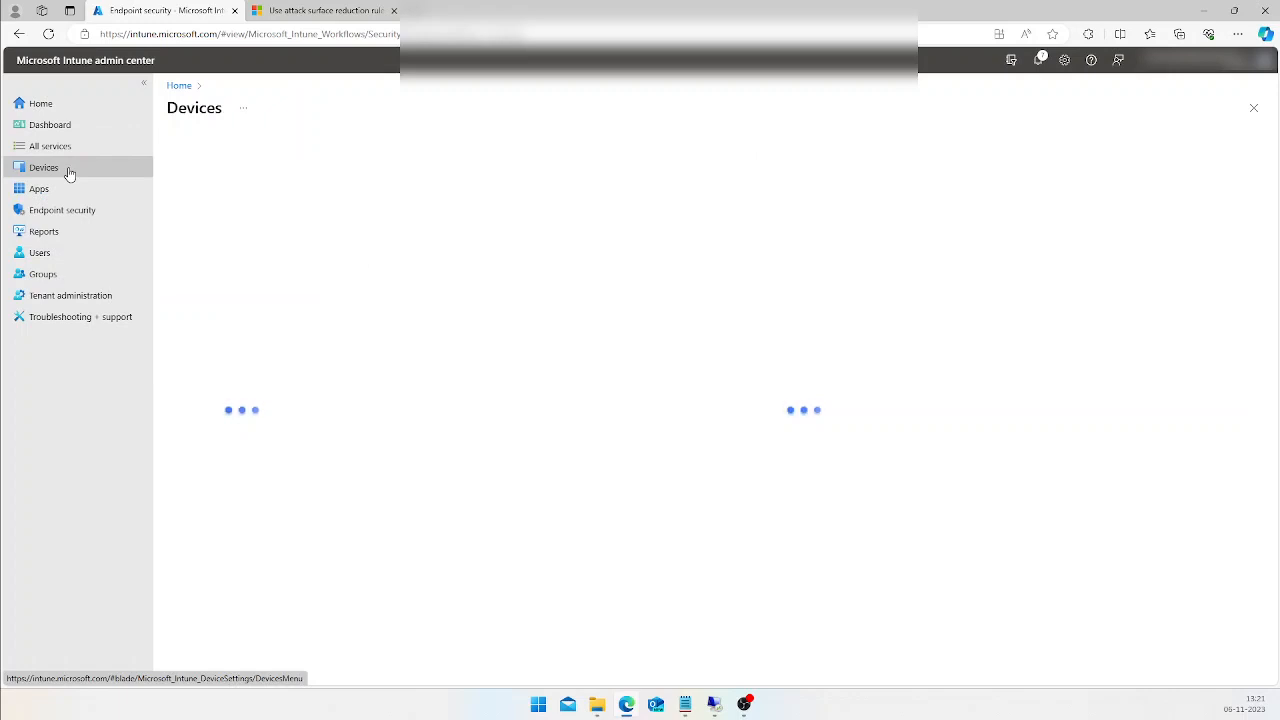
click(226, 266)
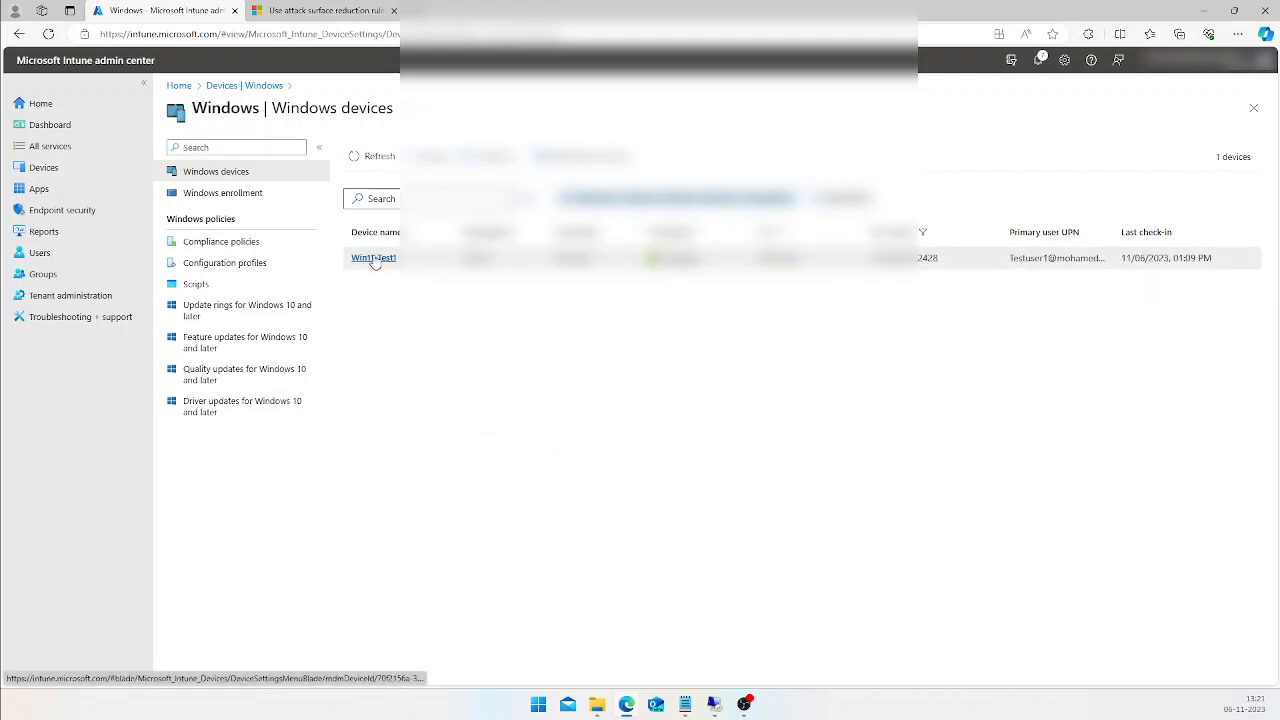
click(374, 258)
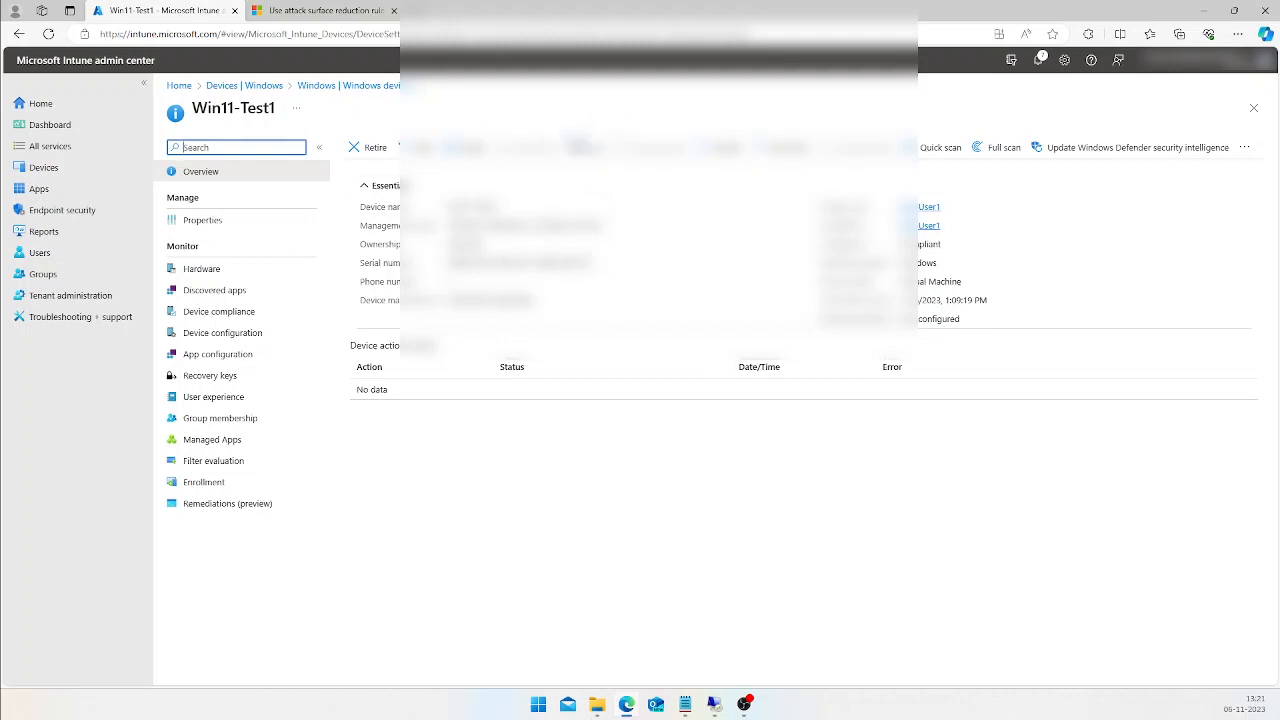
click(588, 148)
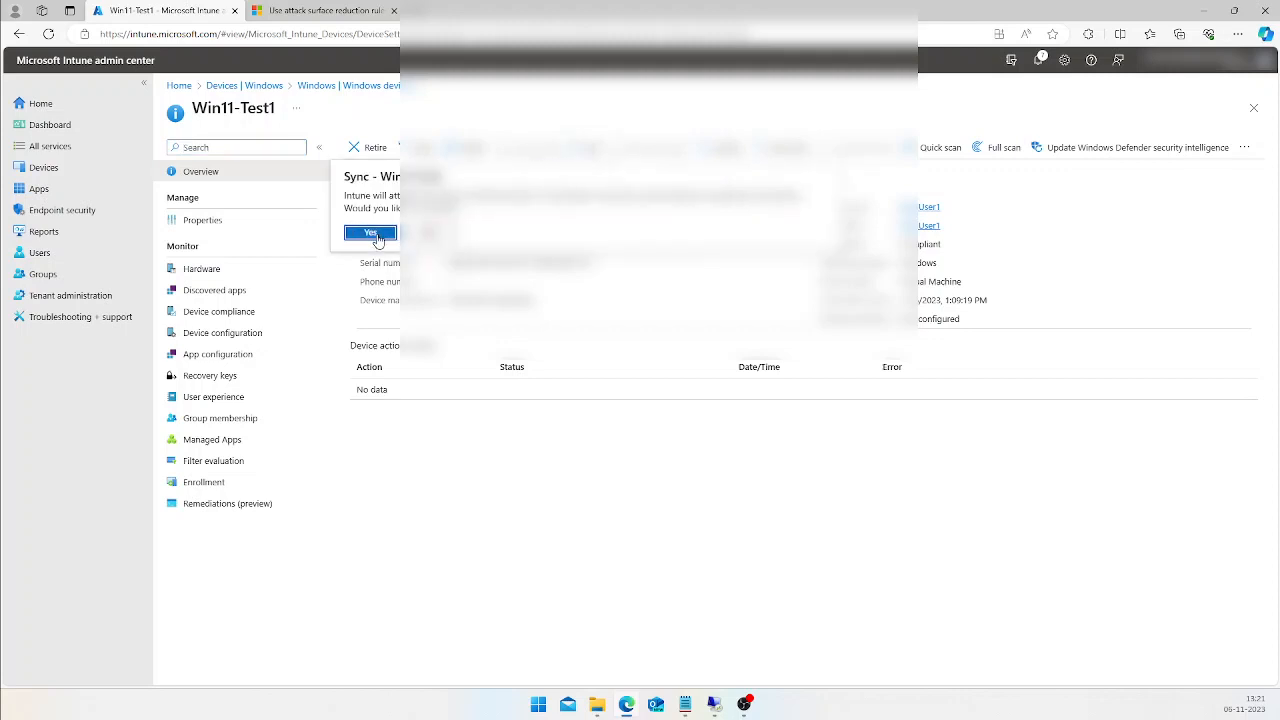
click(376, 236)
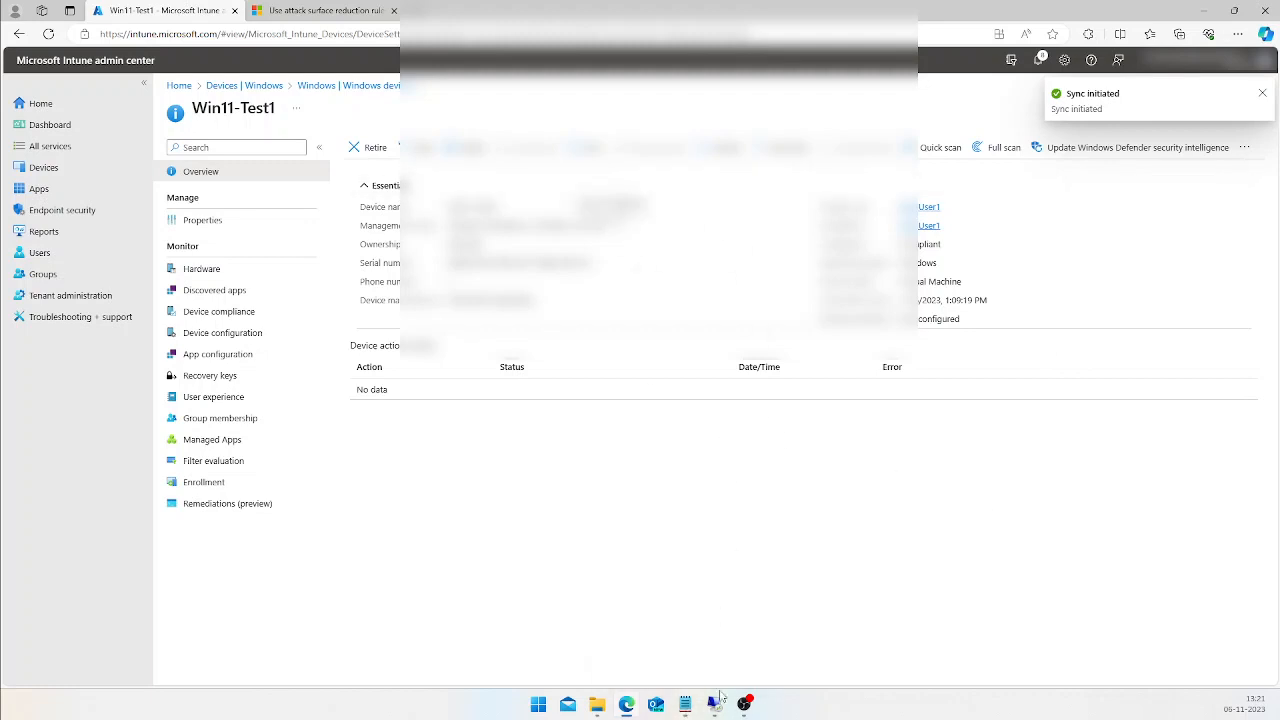
Return to Notepad and highlight the Method 2 text, Sync policy from target endpoint, in the outline
click(684, 710)
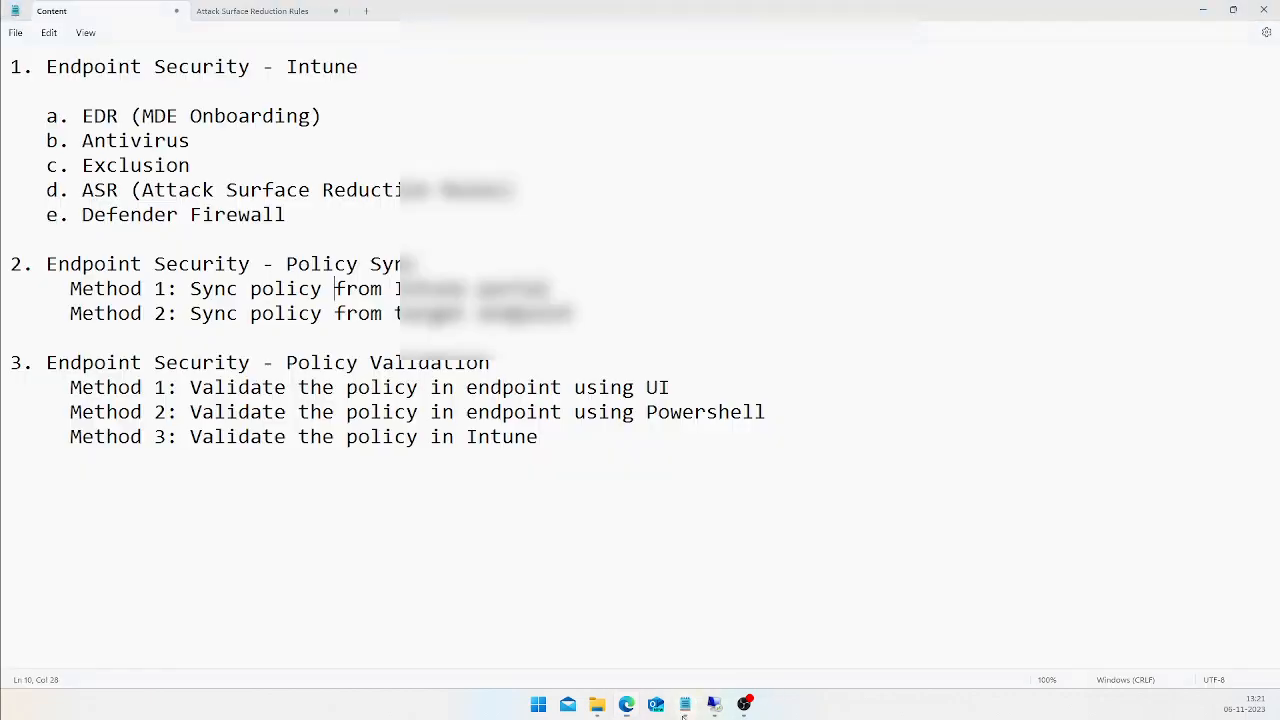
drag(190, 313, 558, 316)
click(300, 337)
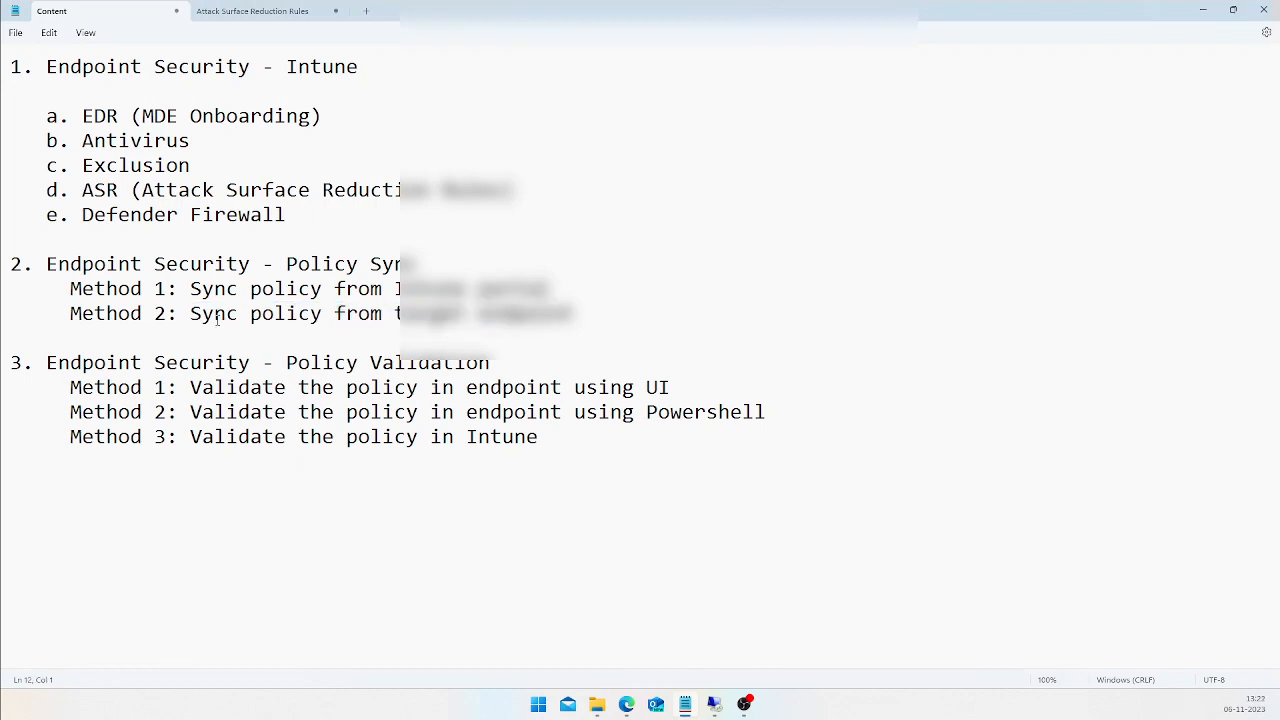
drag(190, 313, 575, 315)
click(740, 330)
Switch to the remote desktop session of the endpoint and sync the connected work account's device management from its Access work or school info page
click(714, 705)
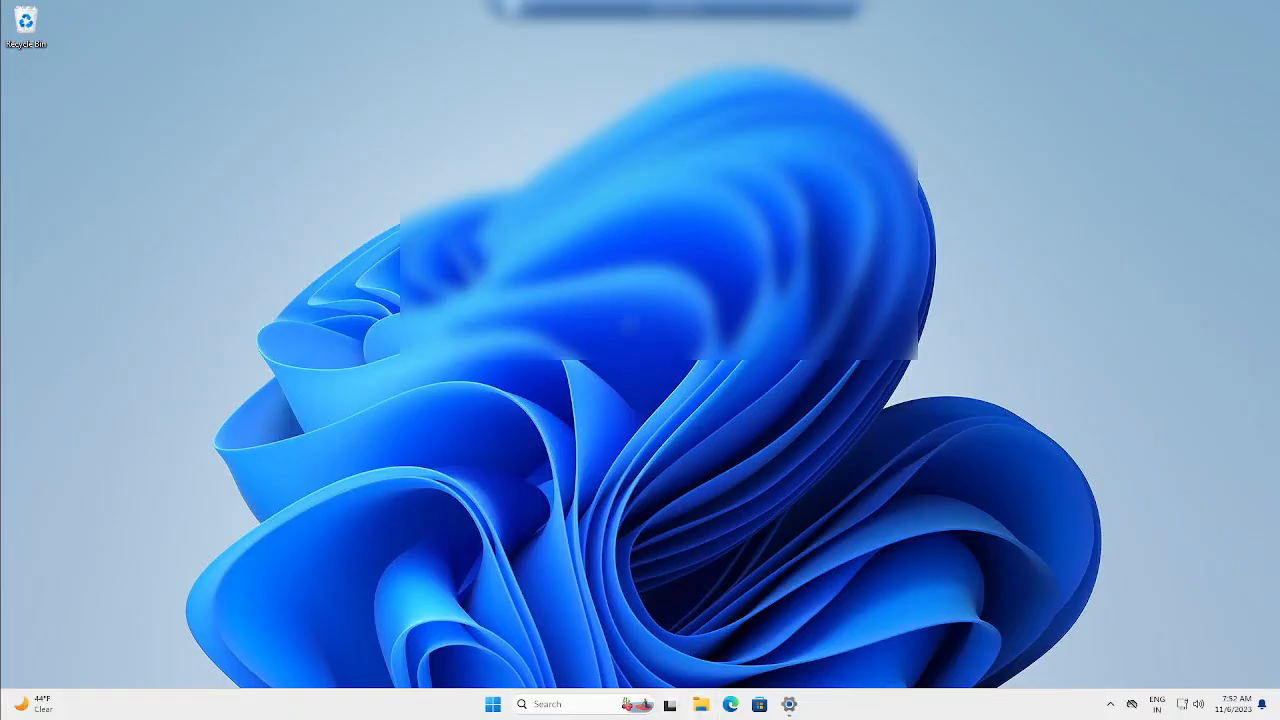
click(789, 705)
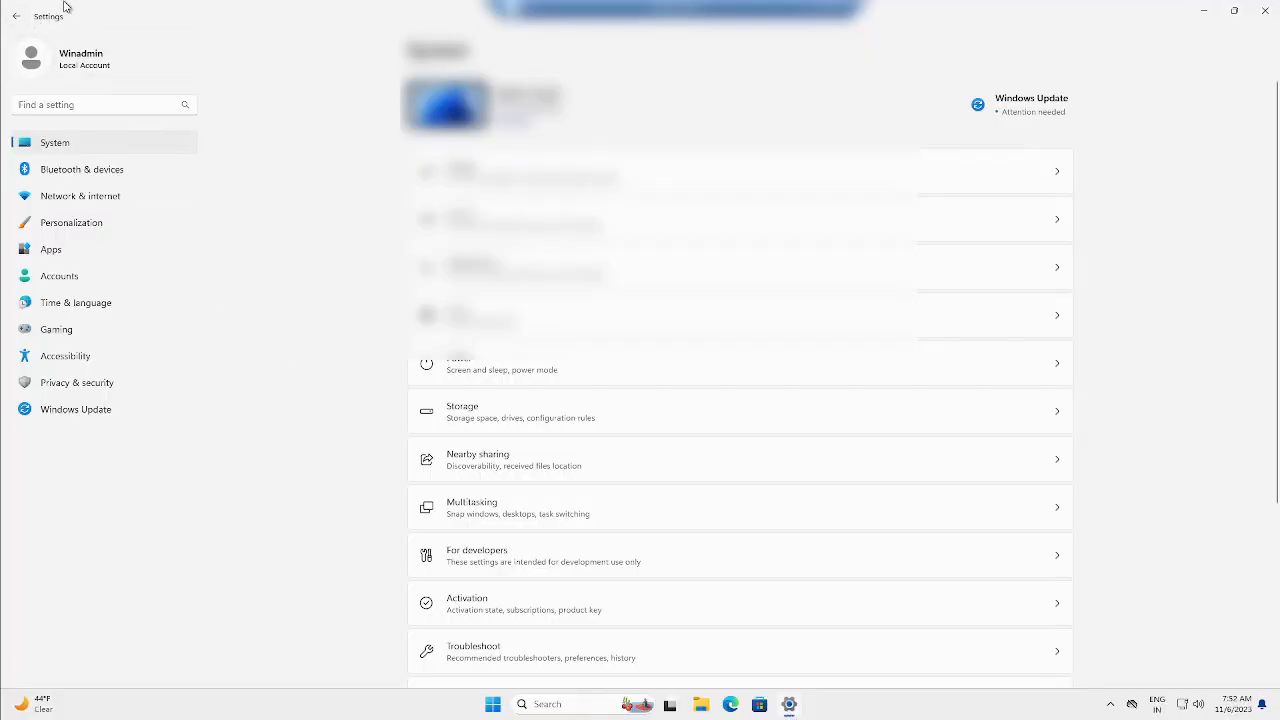
click(72, 279)
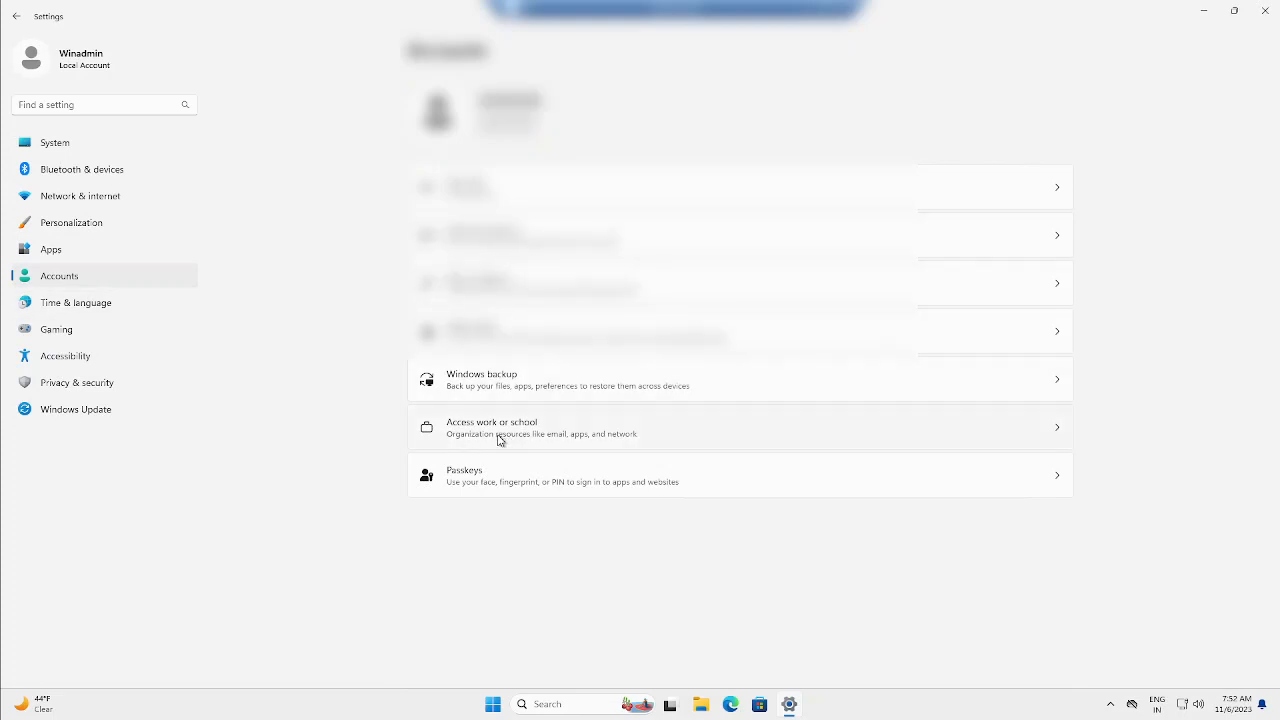
click(500, 440)
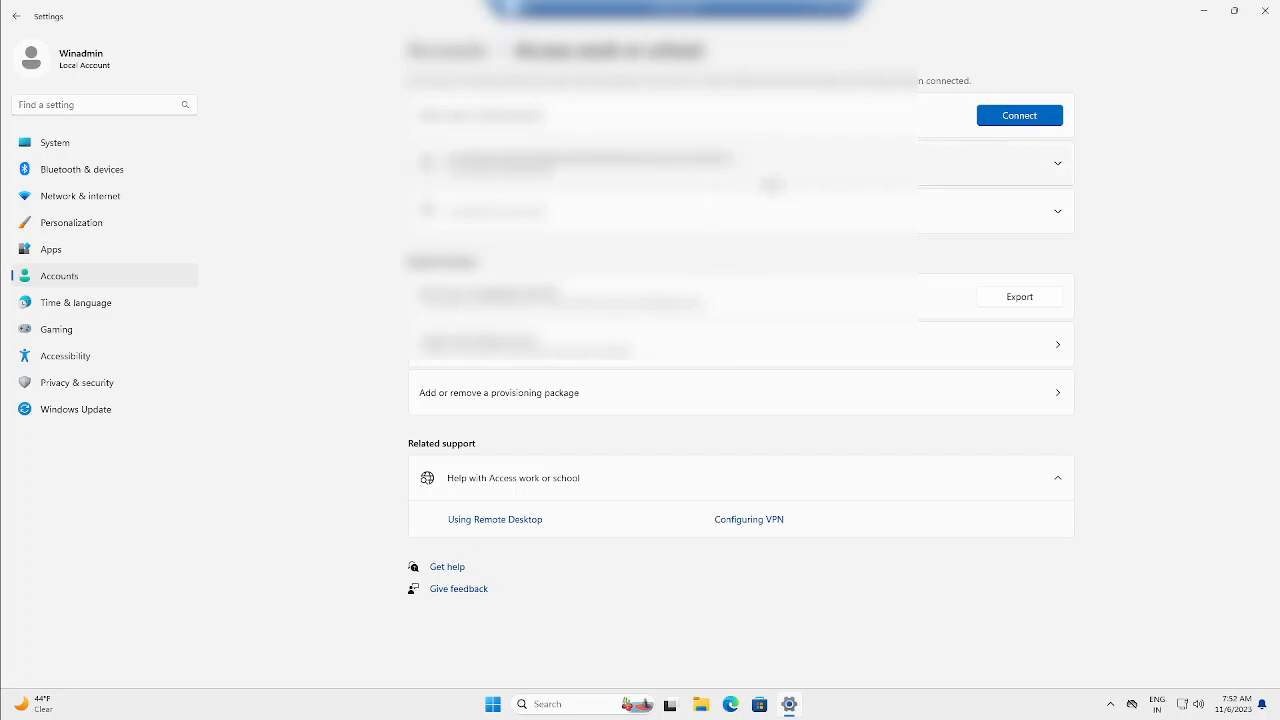
click(816, 166)
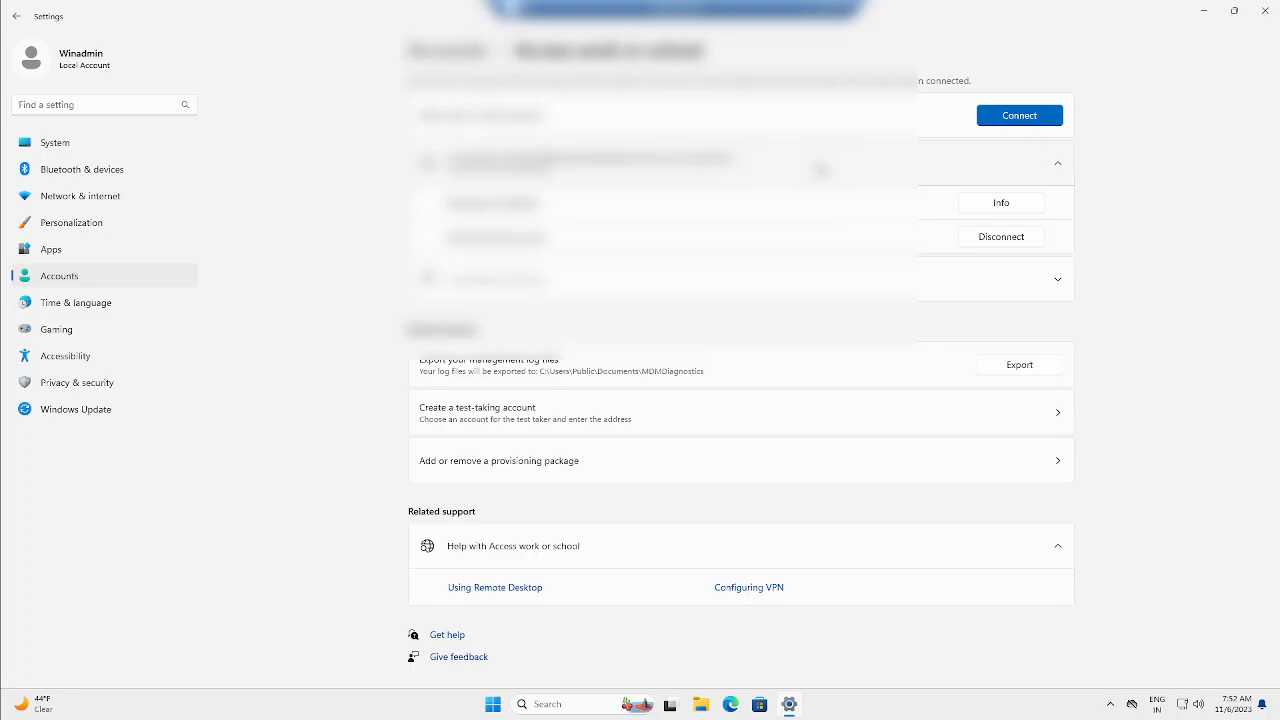
click(1003, 207)
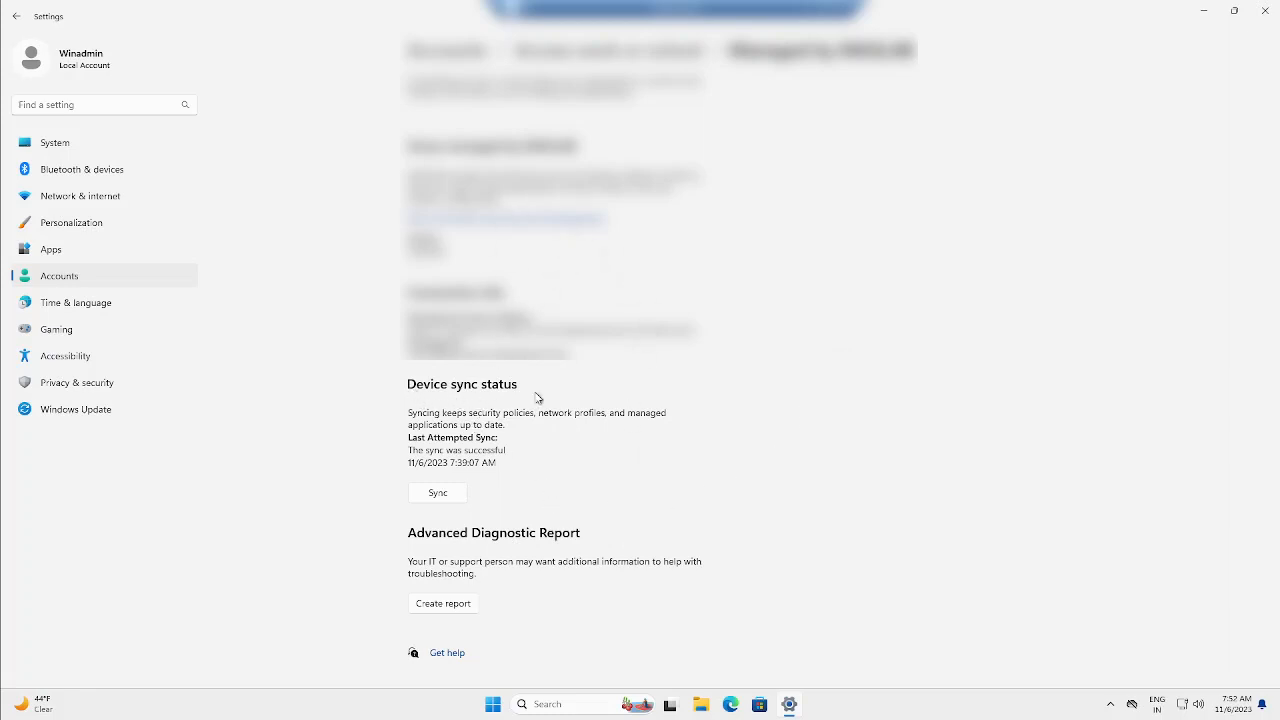
click(437, 497)
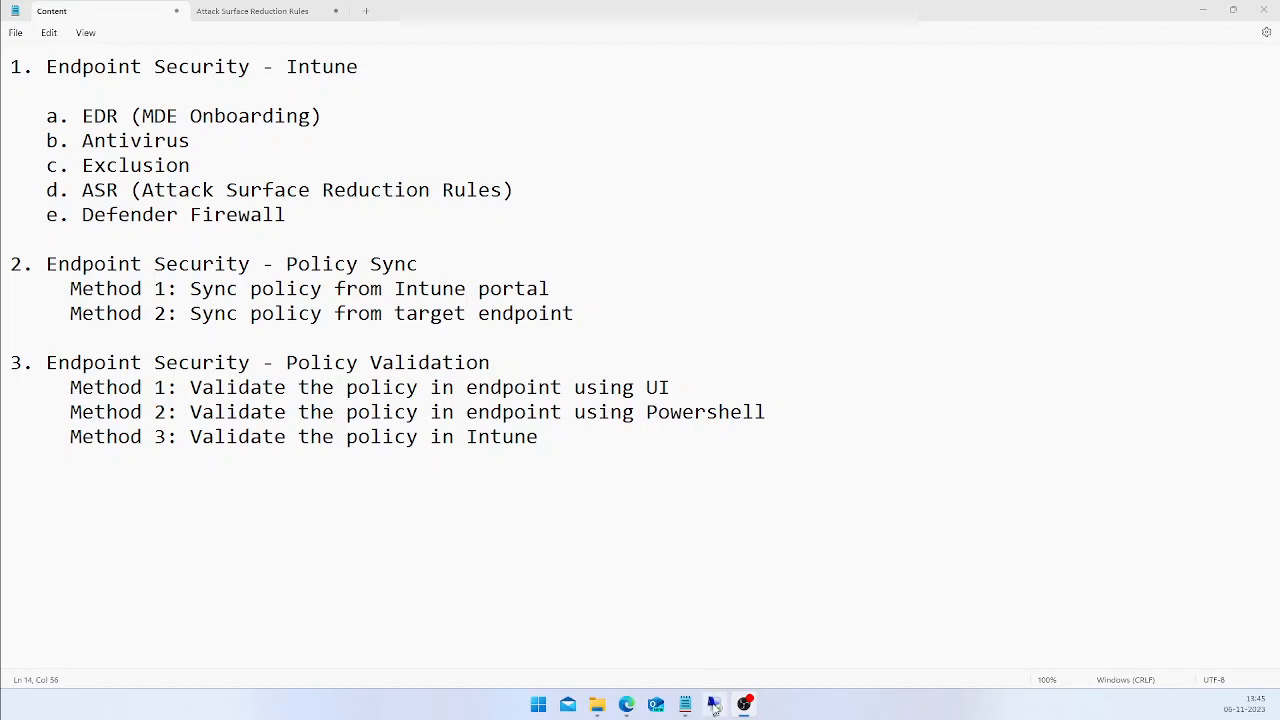
On the remote endpoint, examine the Virus & threat protection settings and the Exclusions list in Windows Security
mouse_move(744, 704)
click(718, 638)
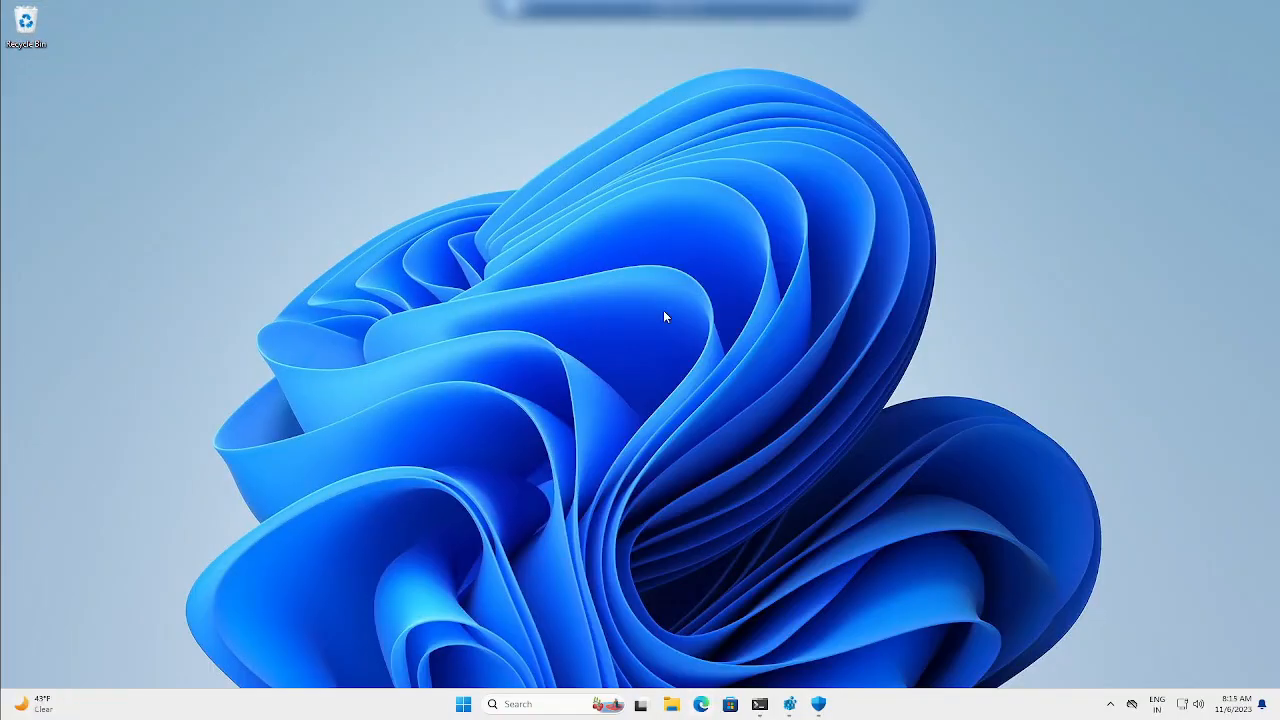
click(819, 705)
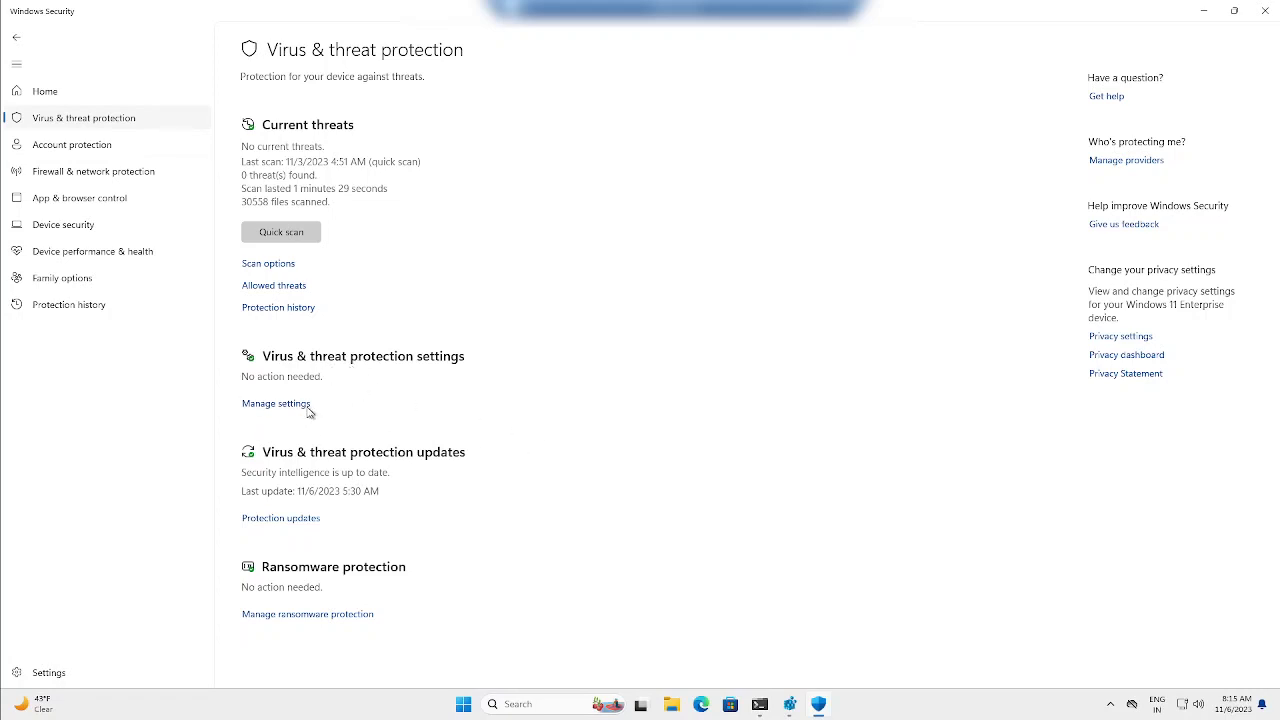
click(272, 404)
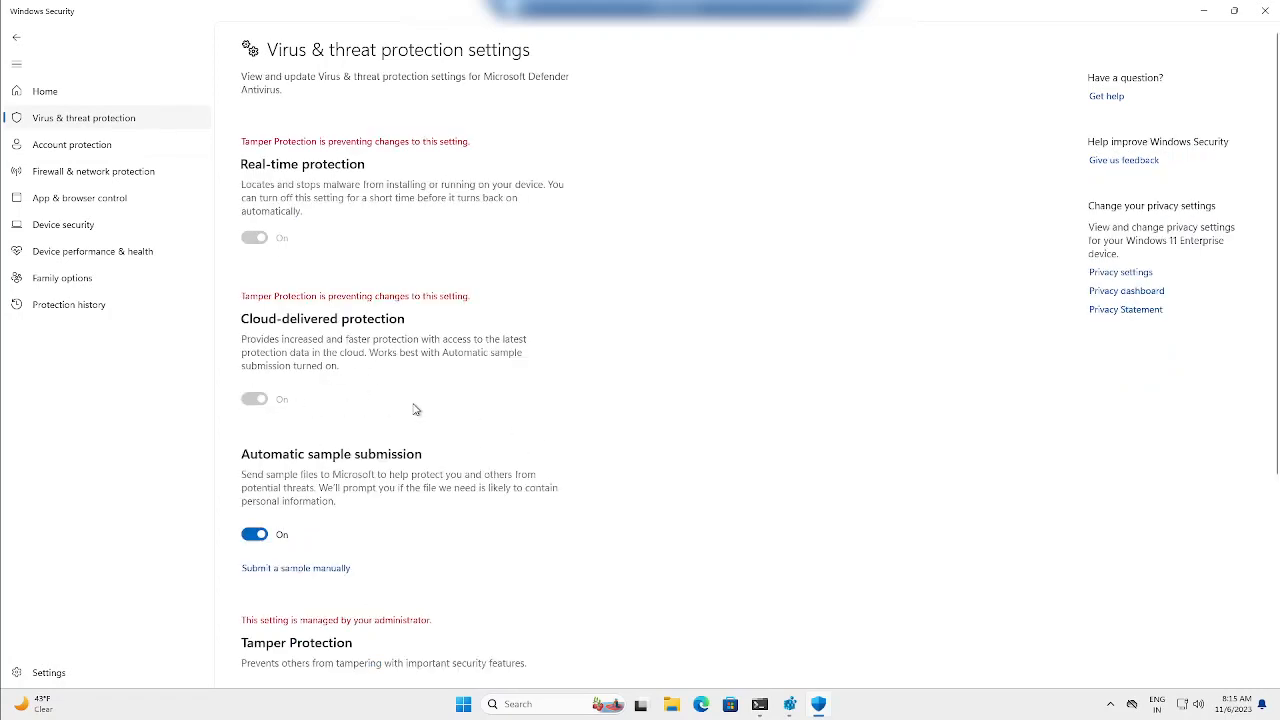
scroll(1273, 398, down, 3)
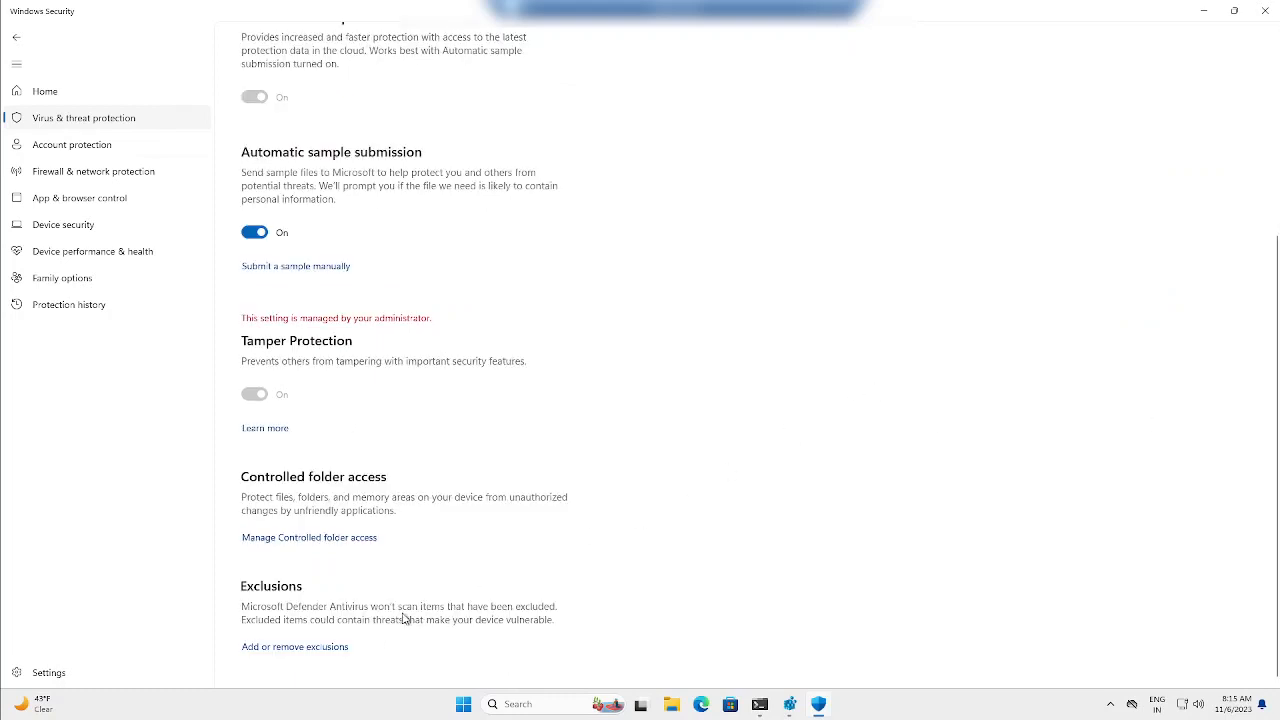
click(297, 647)
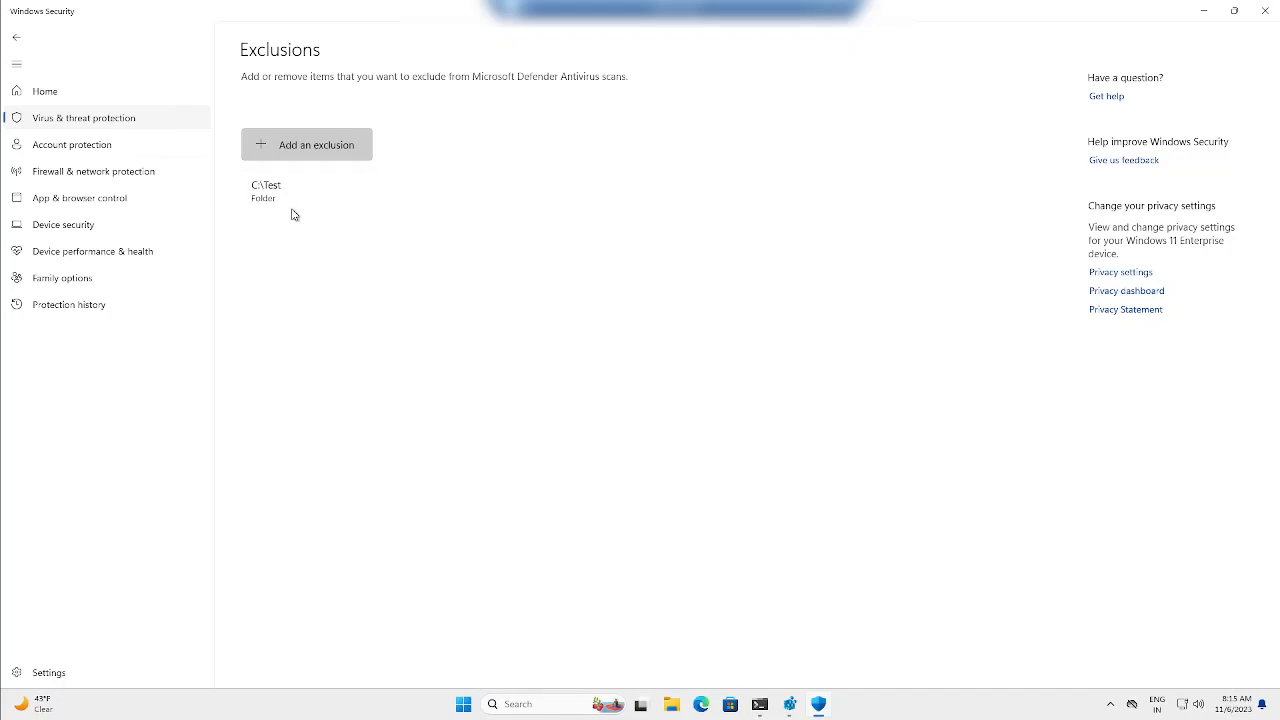
click(790, 706)
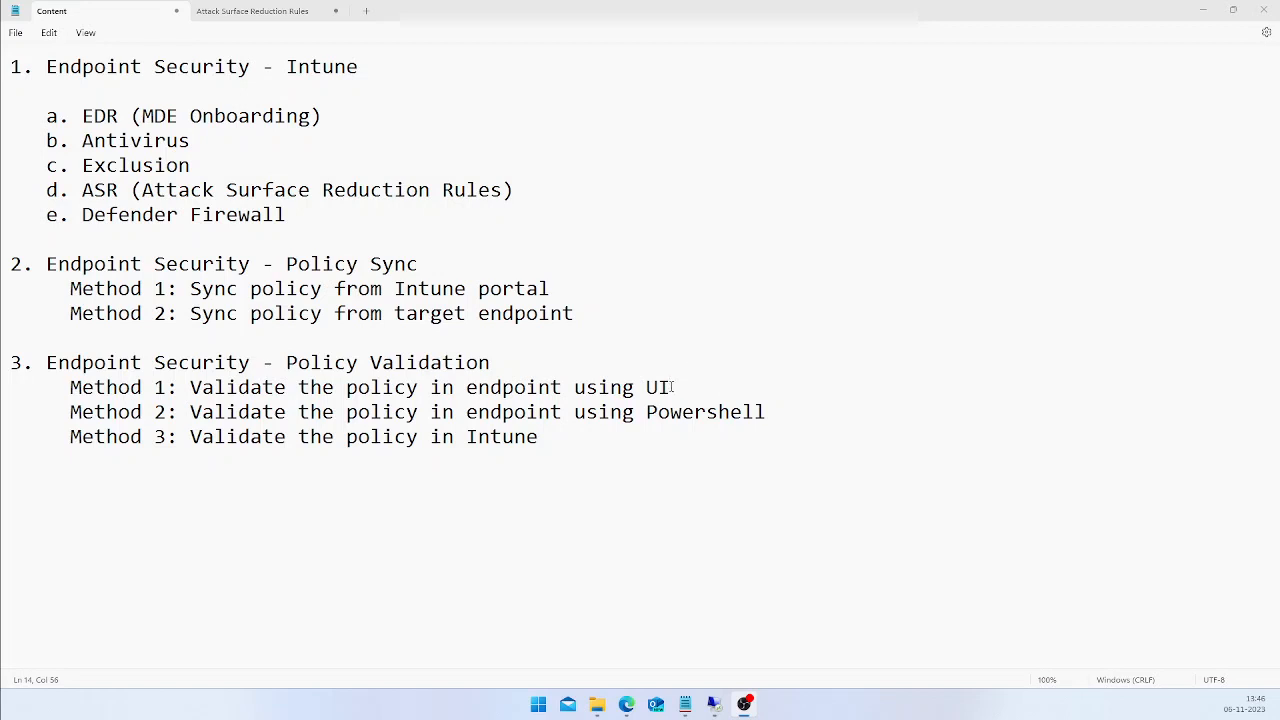
Highlight the PowerShell validation method in the Notepad outline, and run Get-MpPreference in PowerShell on the remote endpoint
drag(202, 414, 534, 414)
click(443, 437)
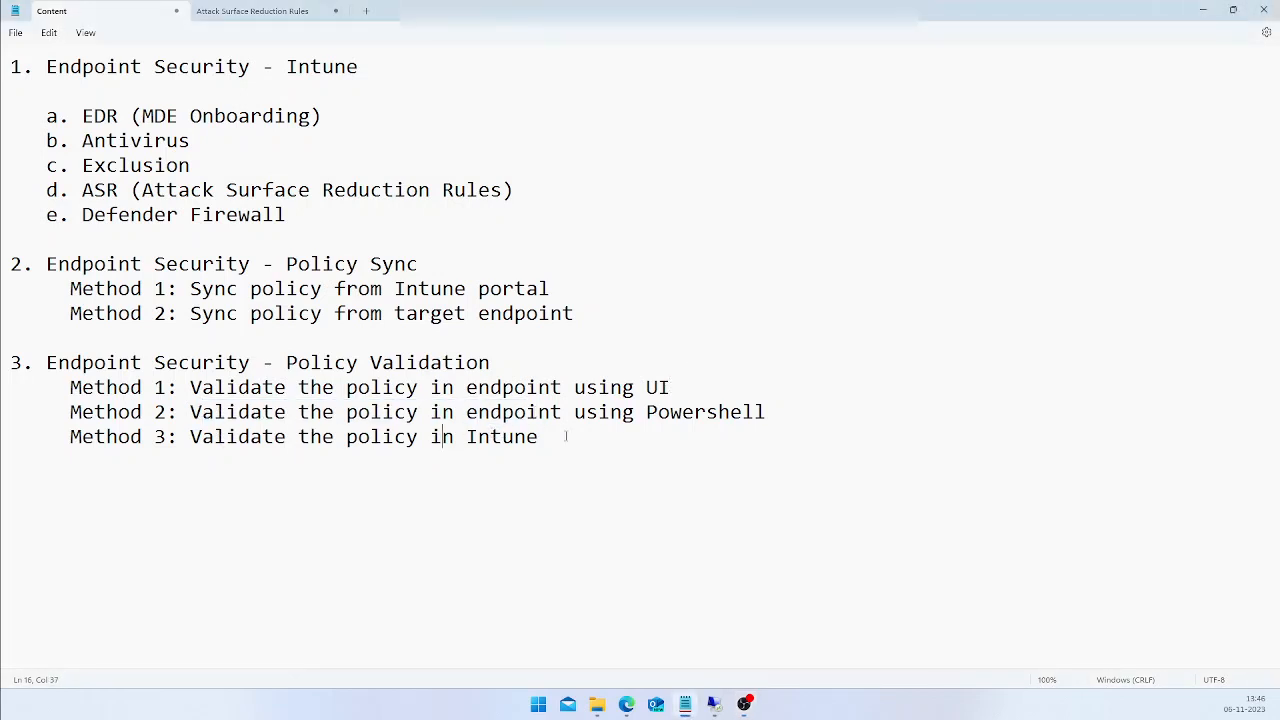
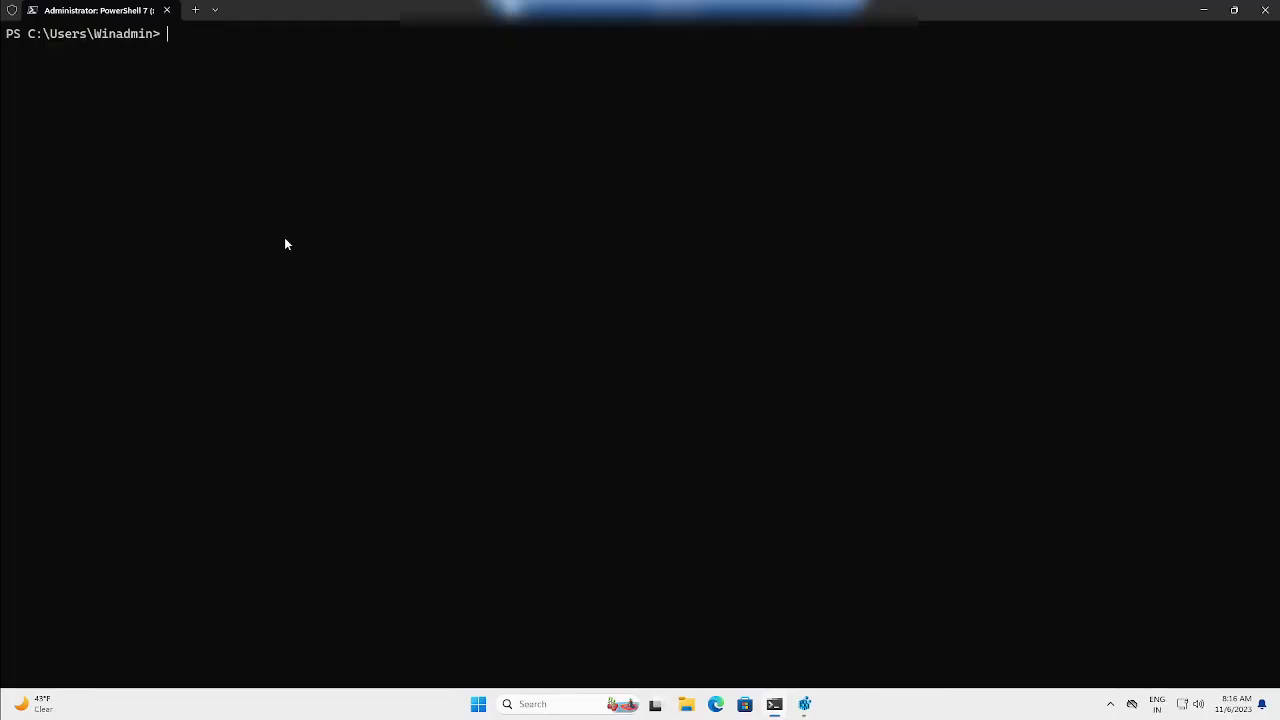
text(get-mp)
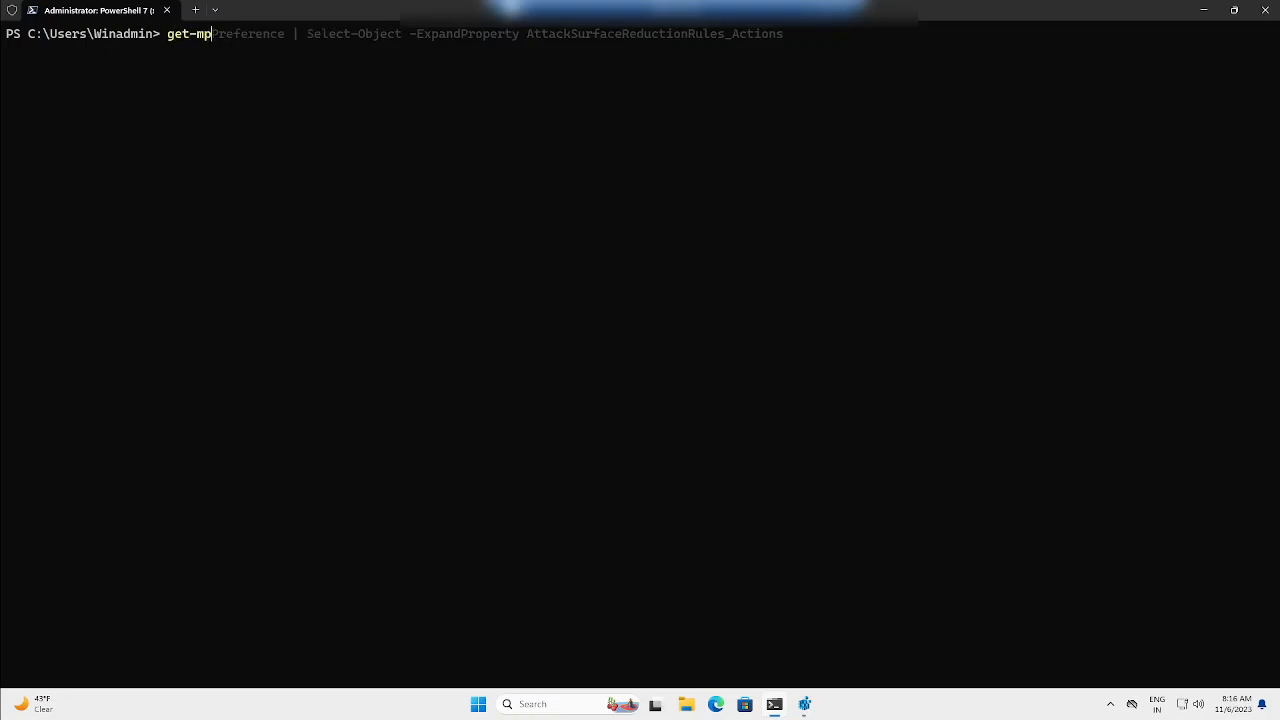
text(pr)
key(Tab)
key(Return)
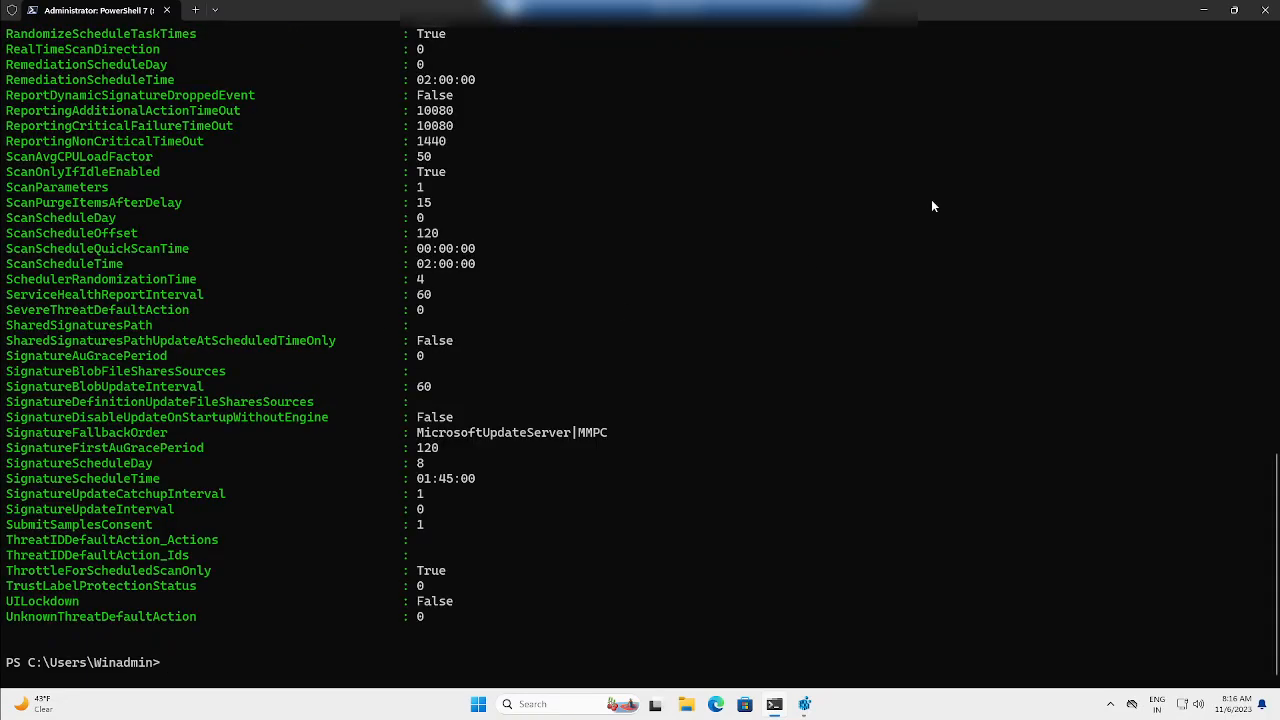
Examine the Get-MpPreference output for the applied Defender settings and highlight the ExclusionPath line
scroll(523, 439, up, 3)
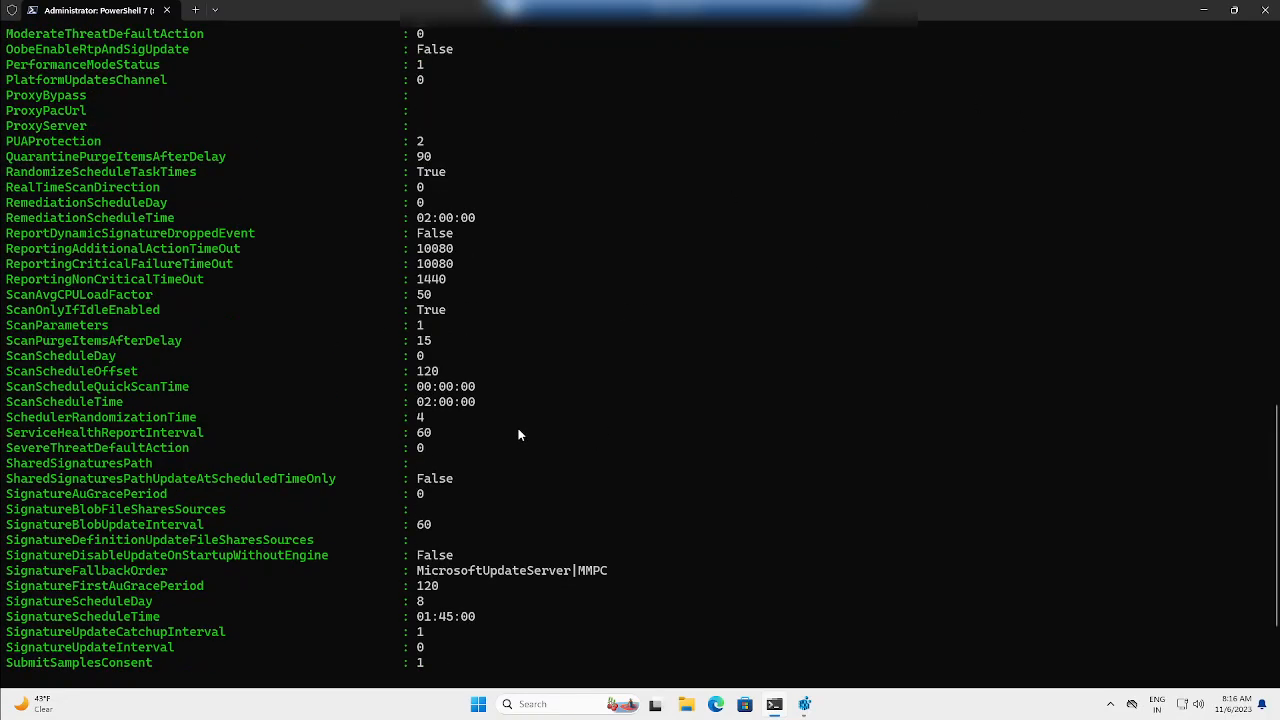
scroll(518, 434, up, 12)
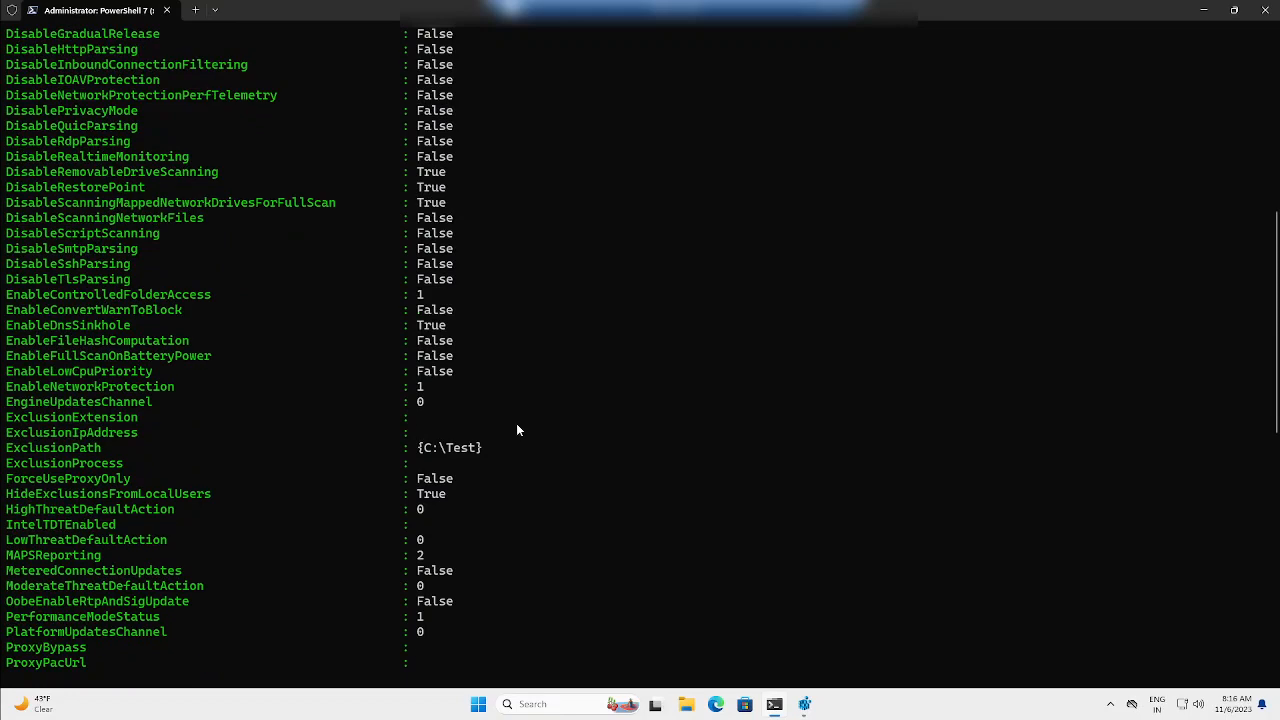
scroll(516, 423, up, 3)
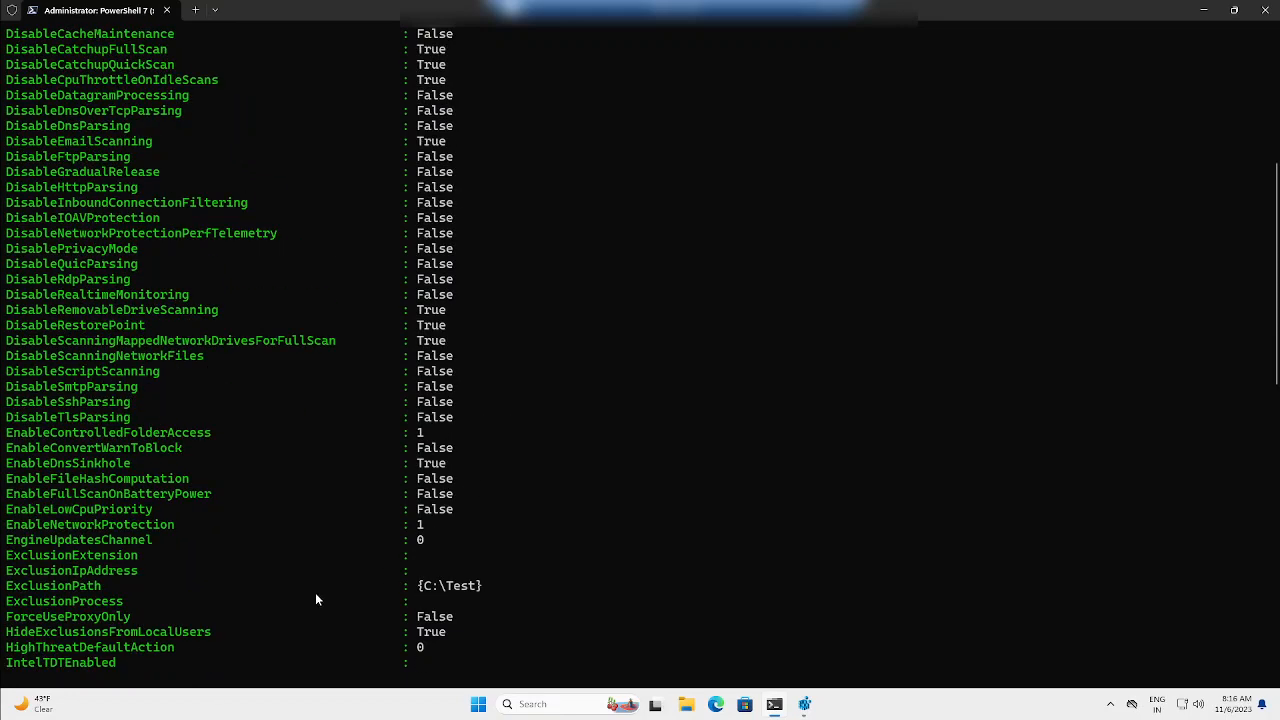
drag(10, 594, 480, 587)
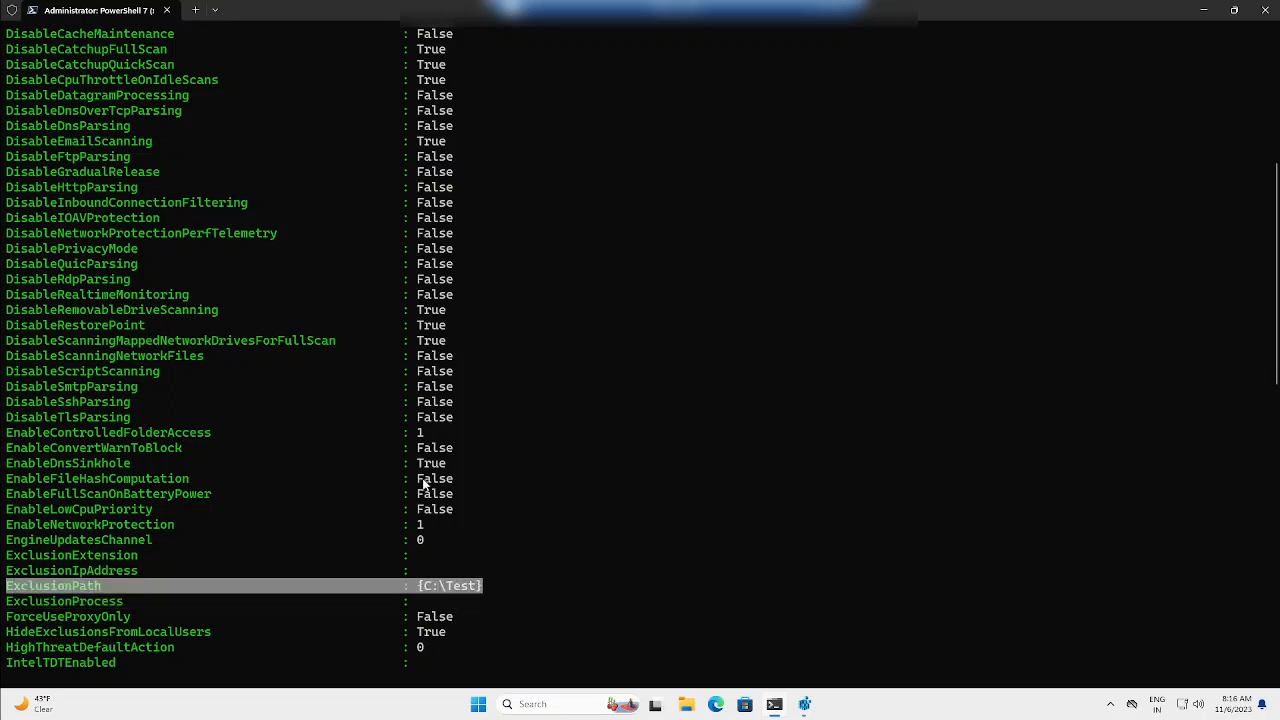
scroll(425, 460, up, 8)
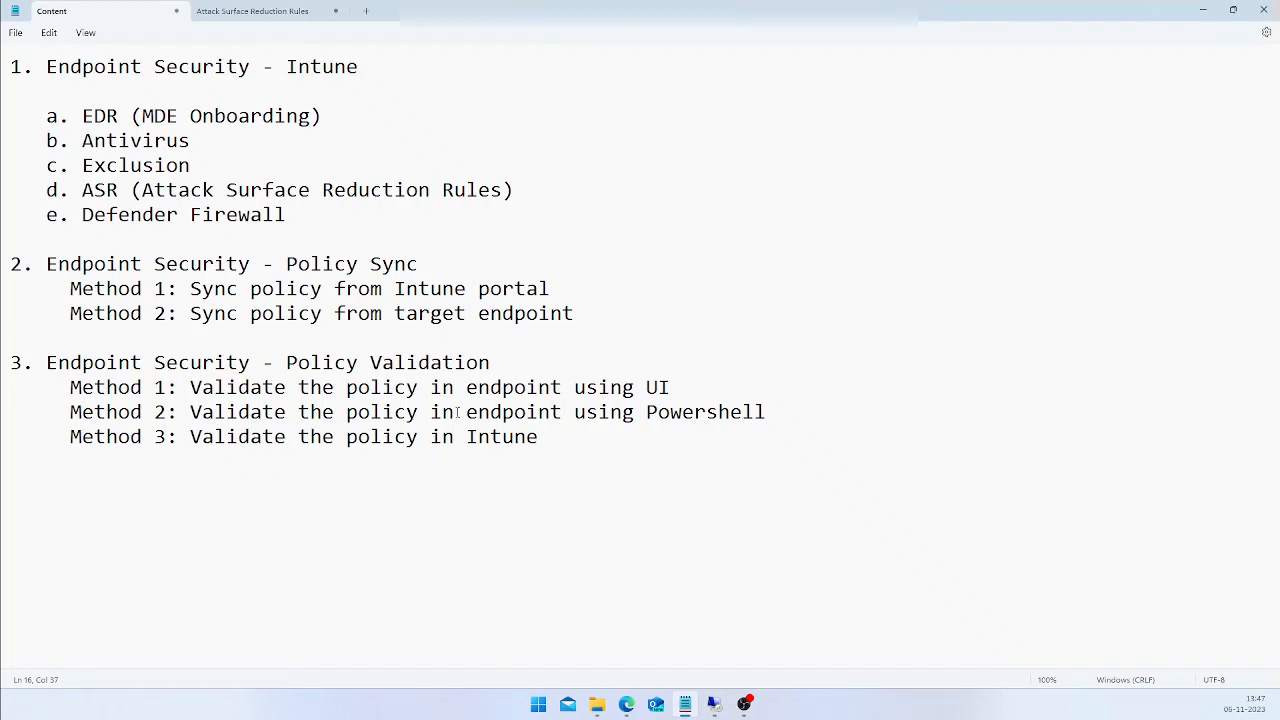
Review the PowerShell and Intune validation methods in the Notepad outline, and switch back to the Intune admin center in Edge
drag(768, 412, 692, 412)
click(548, 437)
click(626, 704)
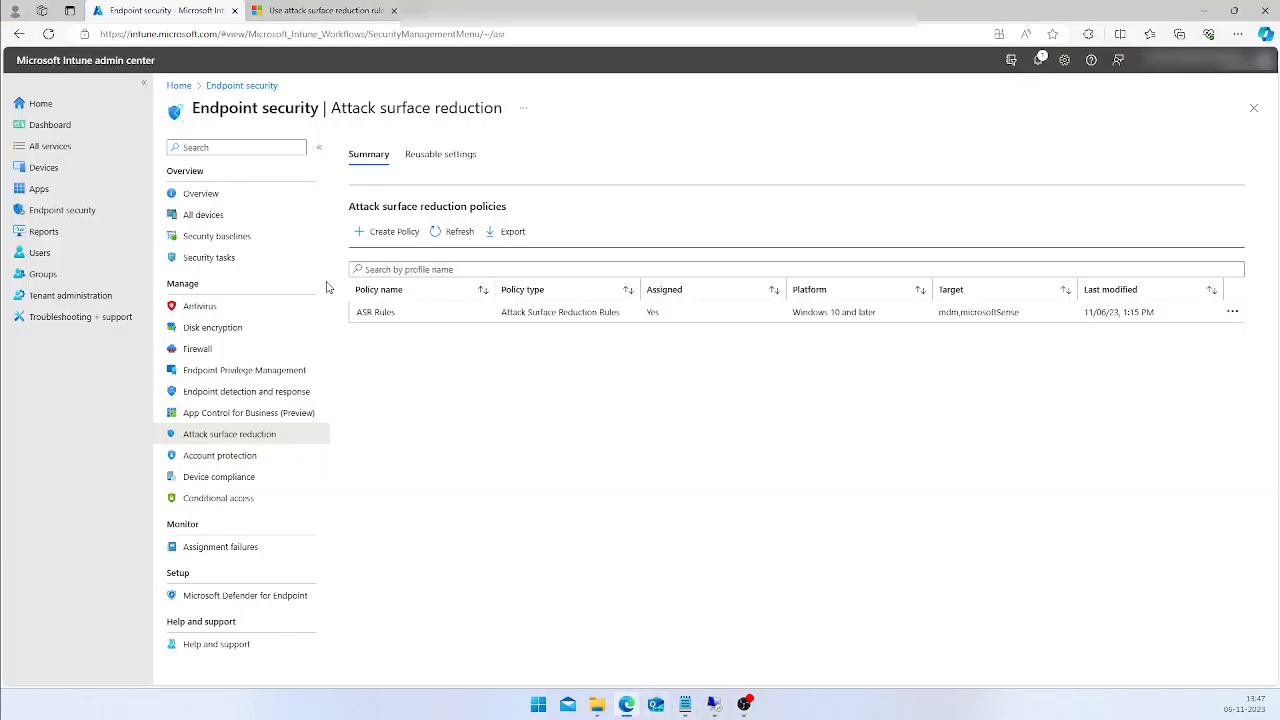
Check the device and user check-in status of the Defender Exclusion antivirus policy in Endpoint security, and return to the Antivirus policies
click(66, 210)
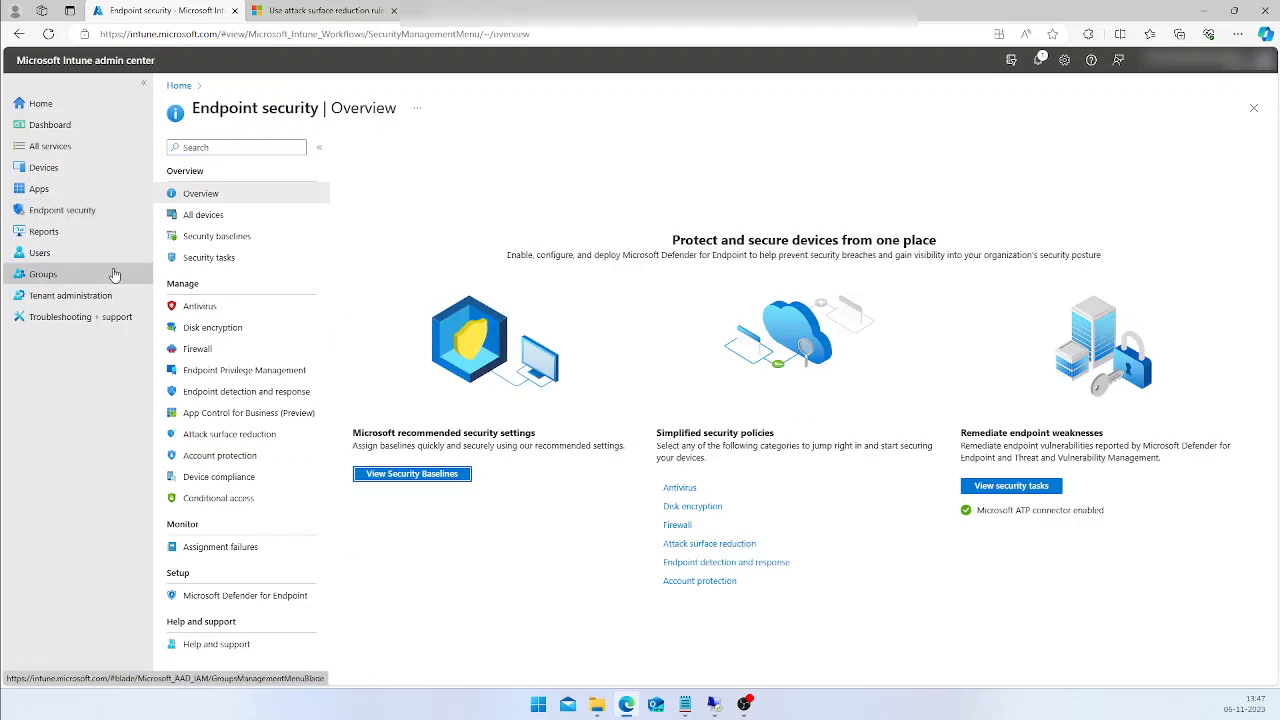
click(205, 312)
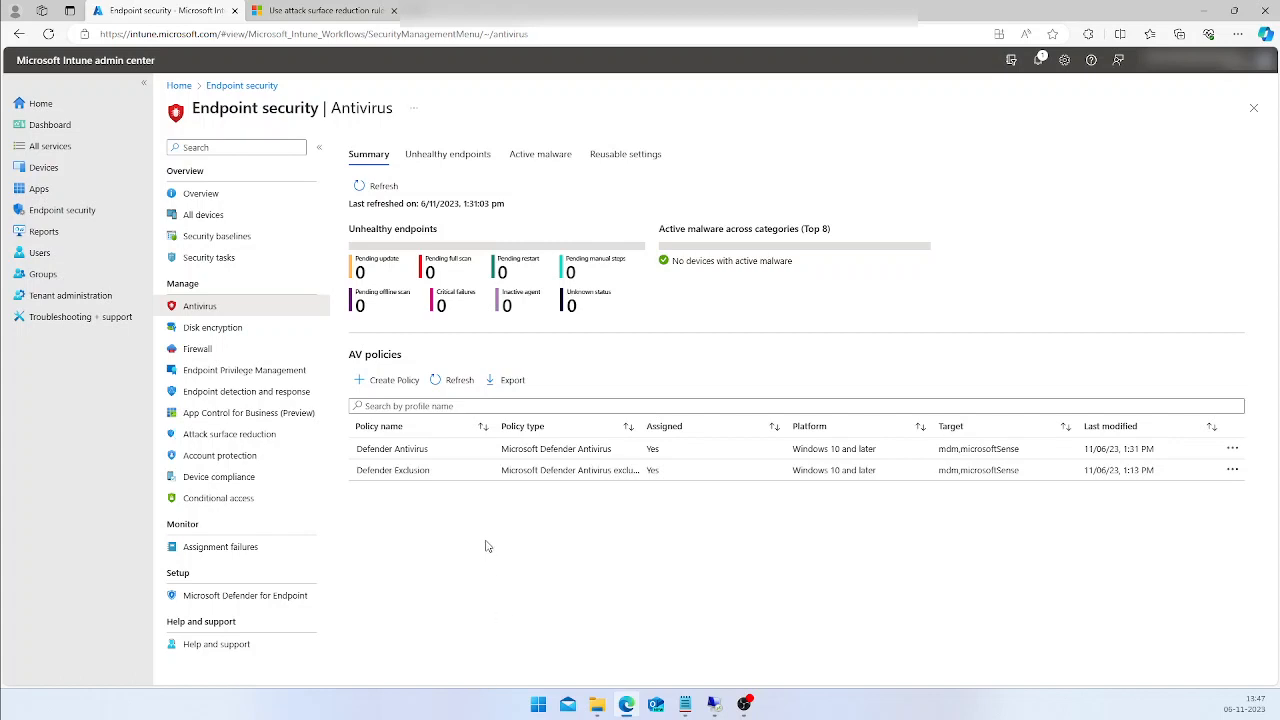
click(464, 478)
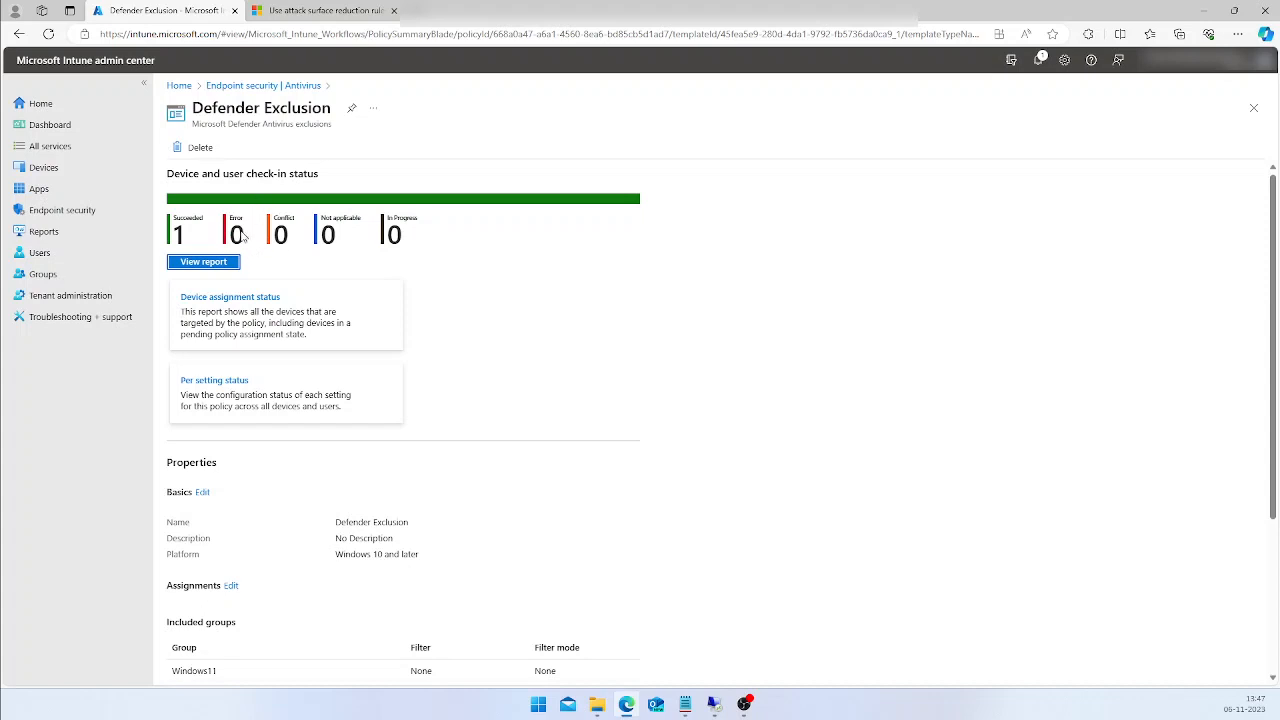
click(235, 87)
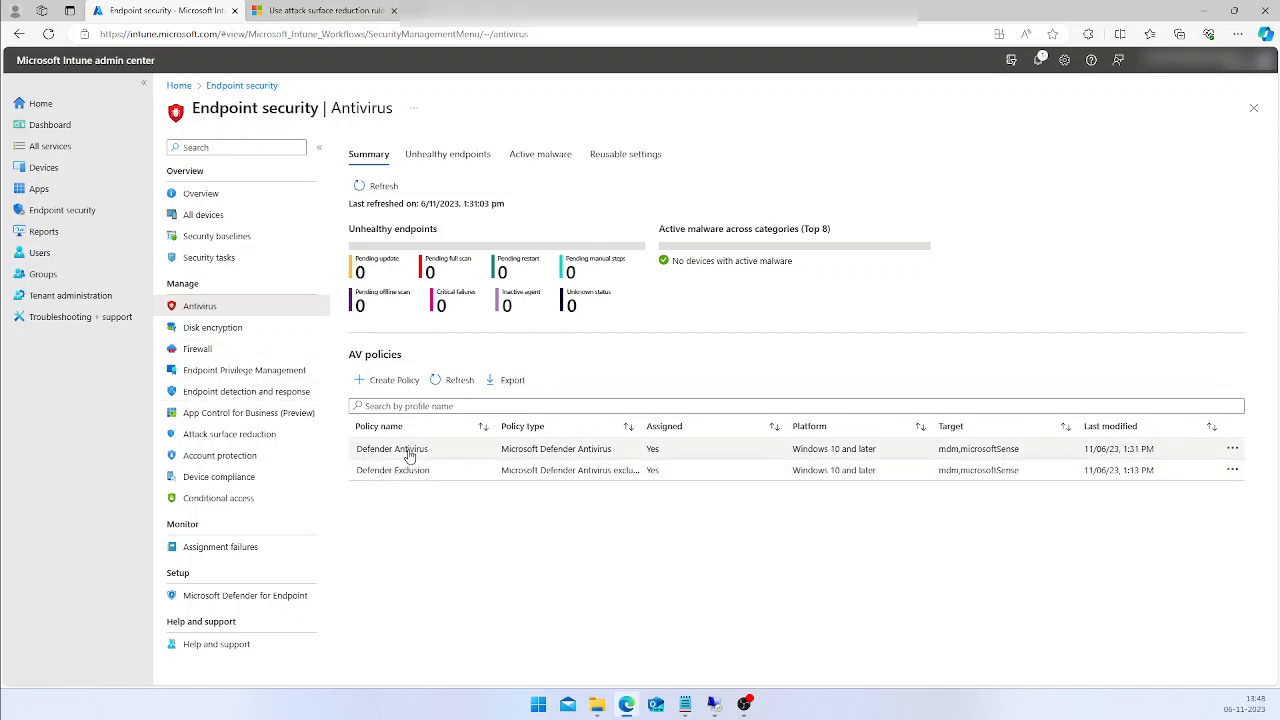
Review the Firewall, Endpoint detection and response, and Attack surface reduction policy lists, and switch to the Notepad outline
click(220, 351)
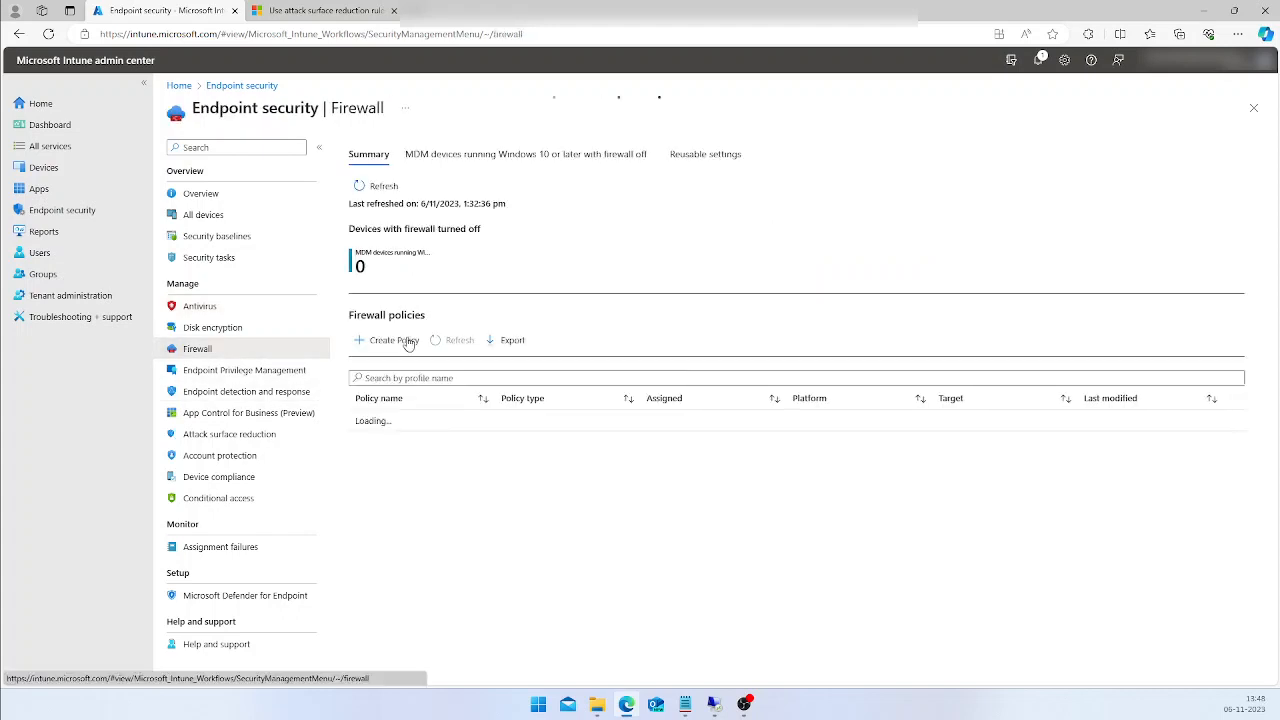
click(285, 394)
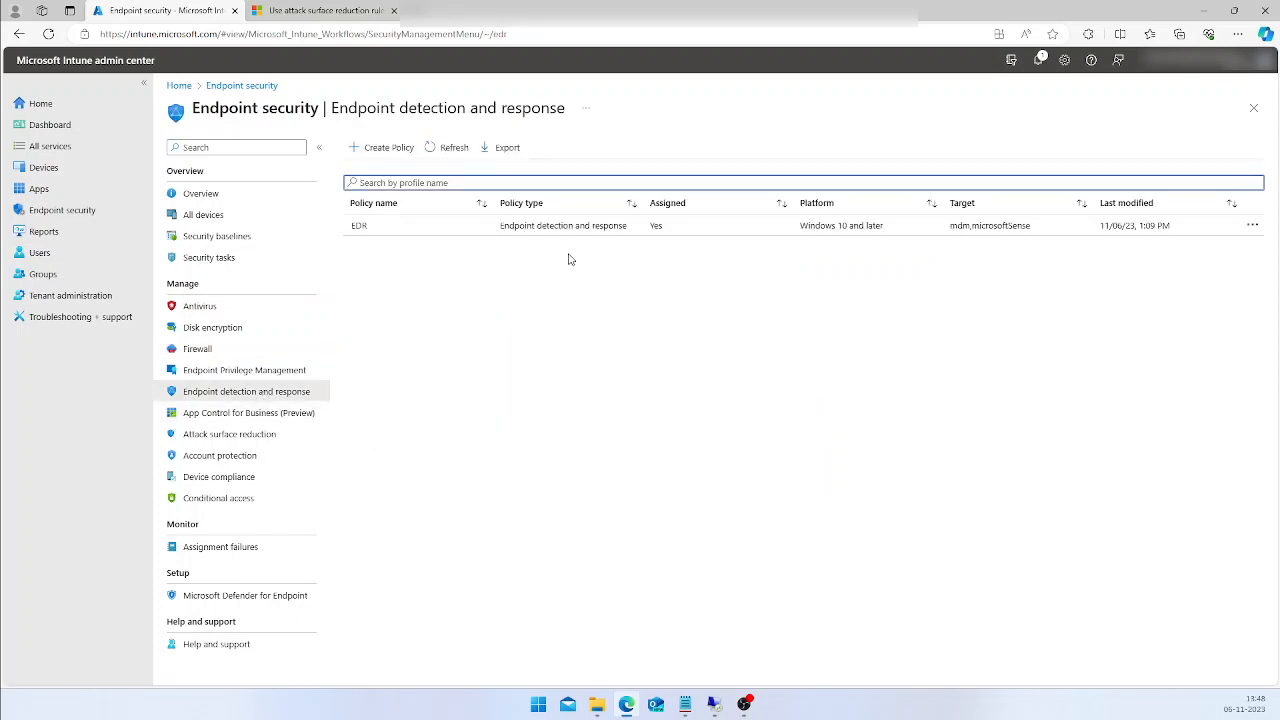
click(248, 436)
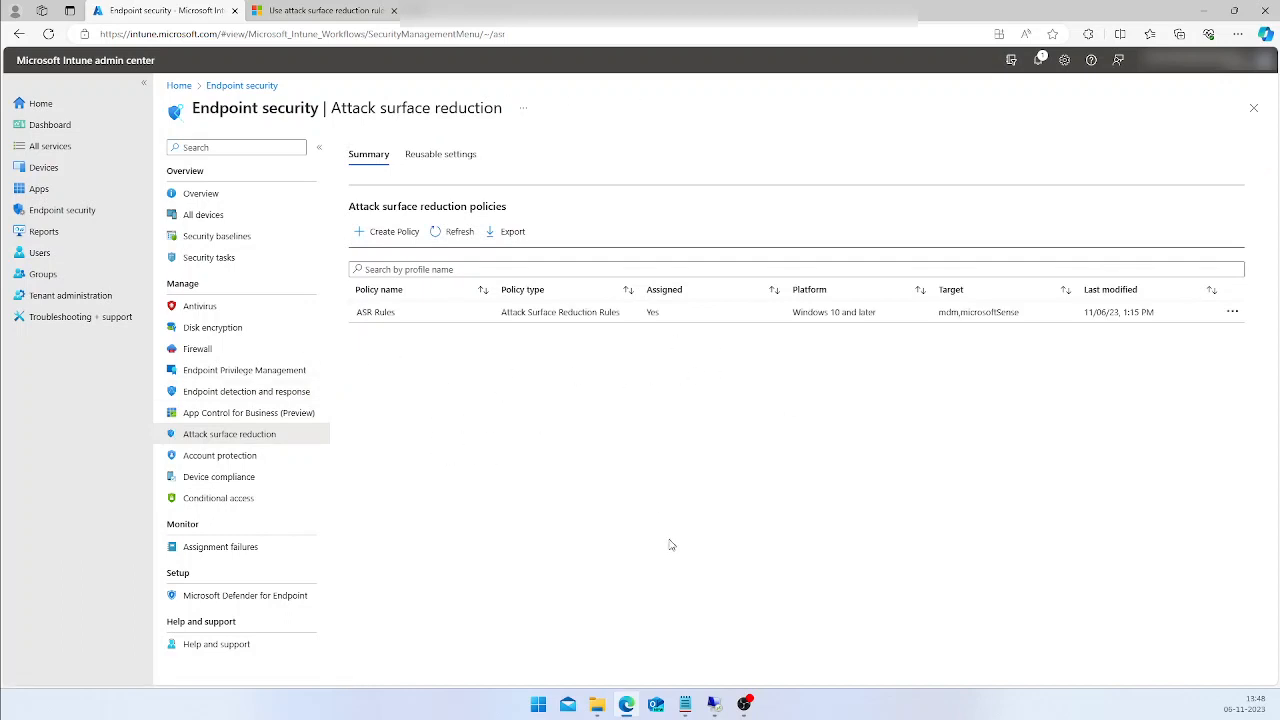
click(685, 704)
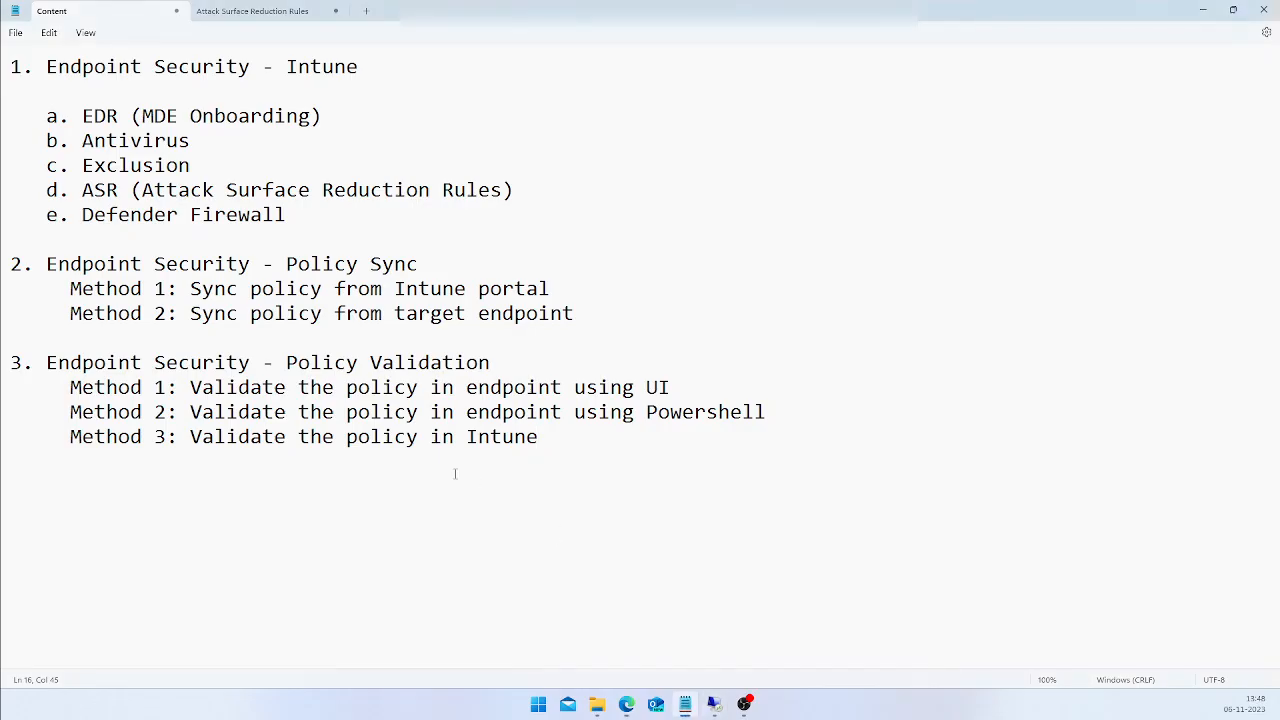